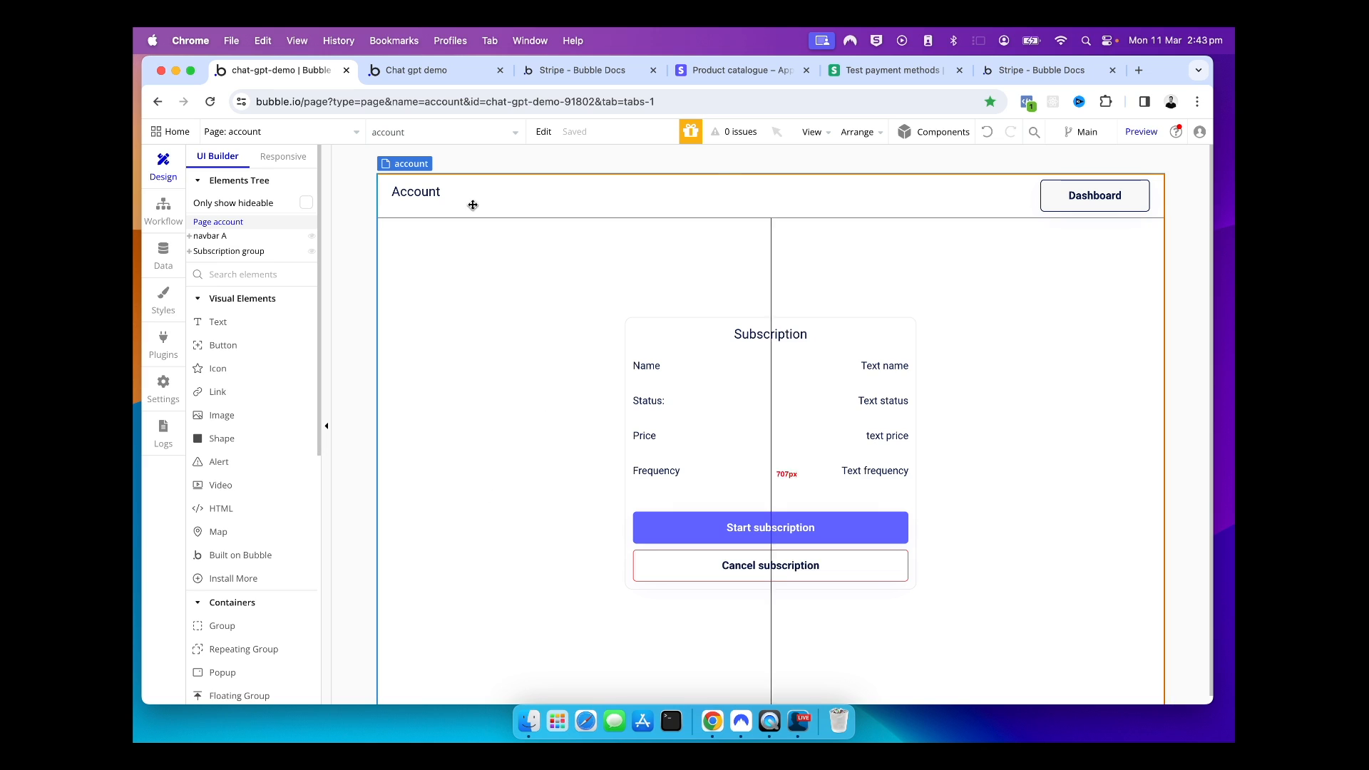
Examine the account page's Dashboard button, the subscription value texts, and the Start and Cancel subscription buttons.
left_click(1090, 202)
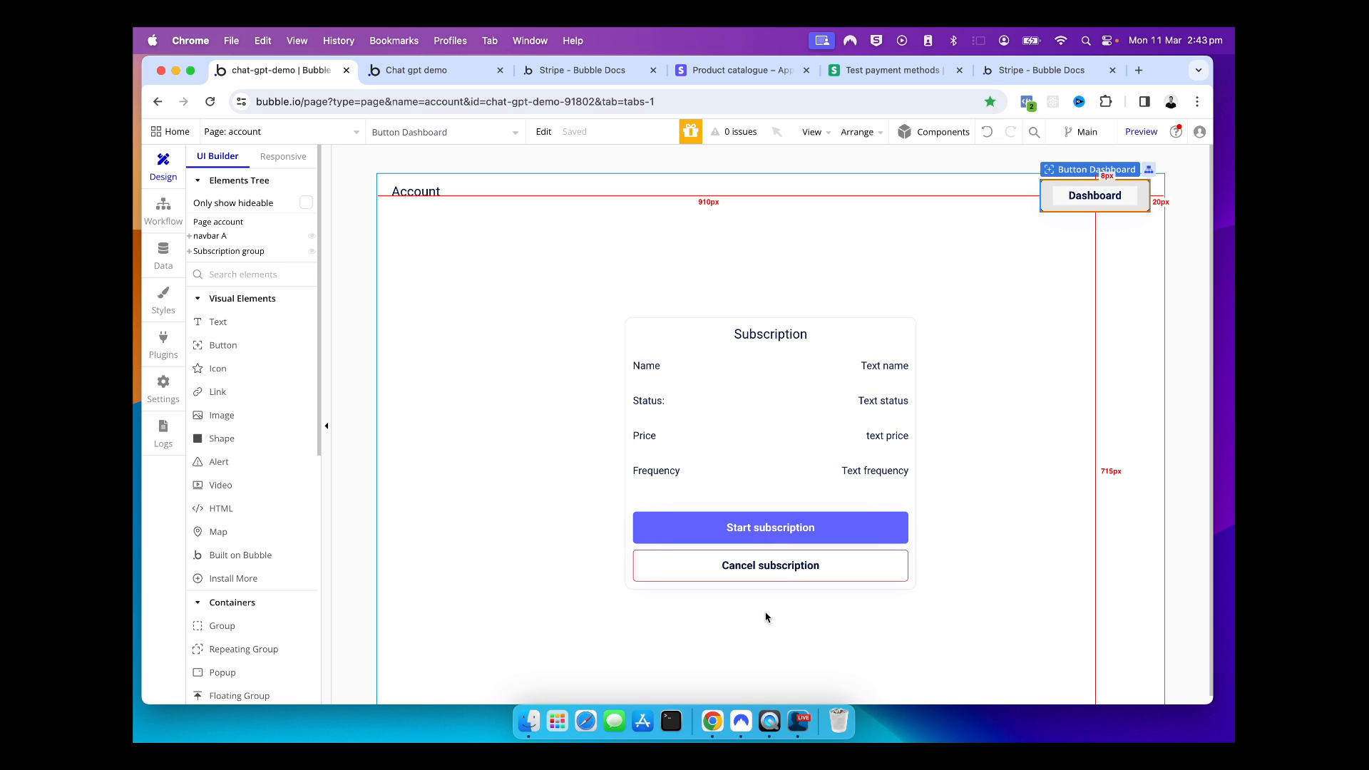
left_click(894, 370)
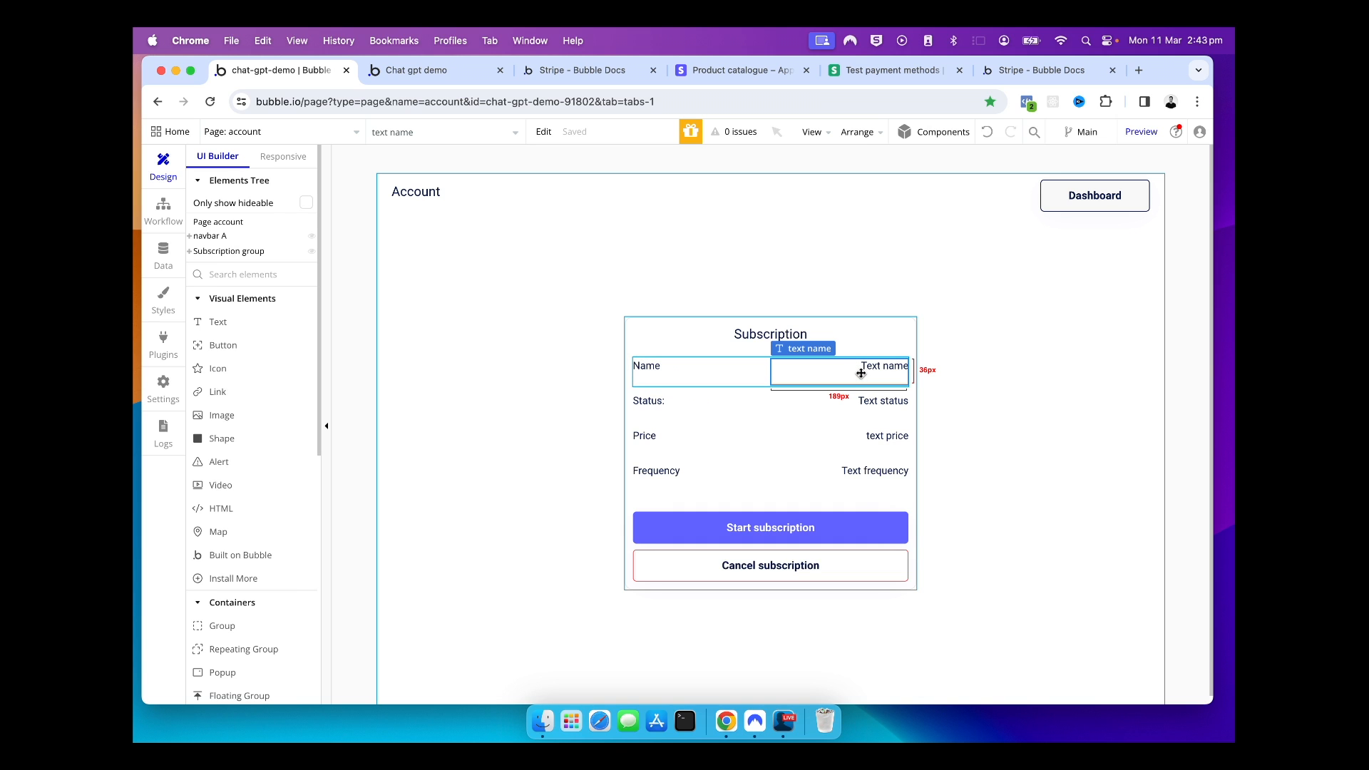
double_click(886, 362)
left_click(865, 403)
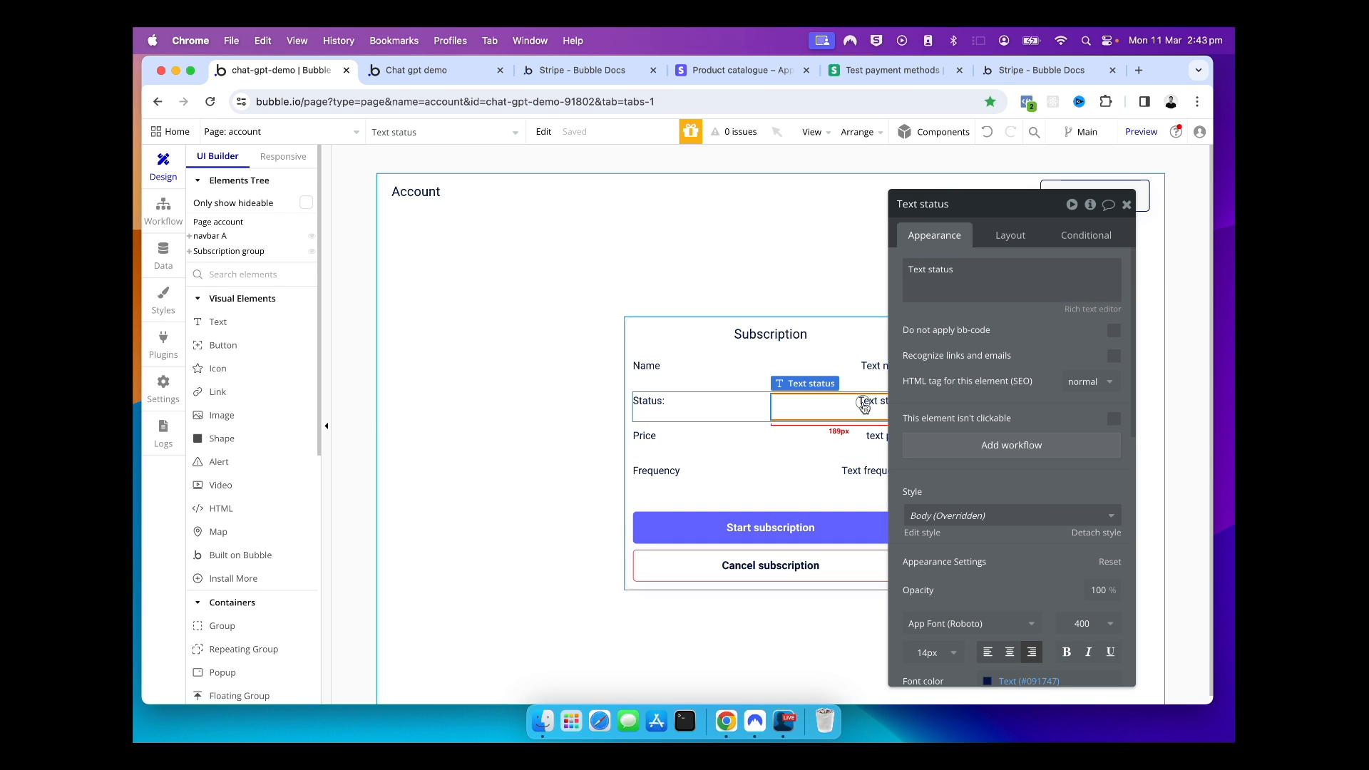
left_click(876, 436)
left_click(900, 472)
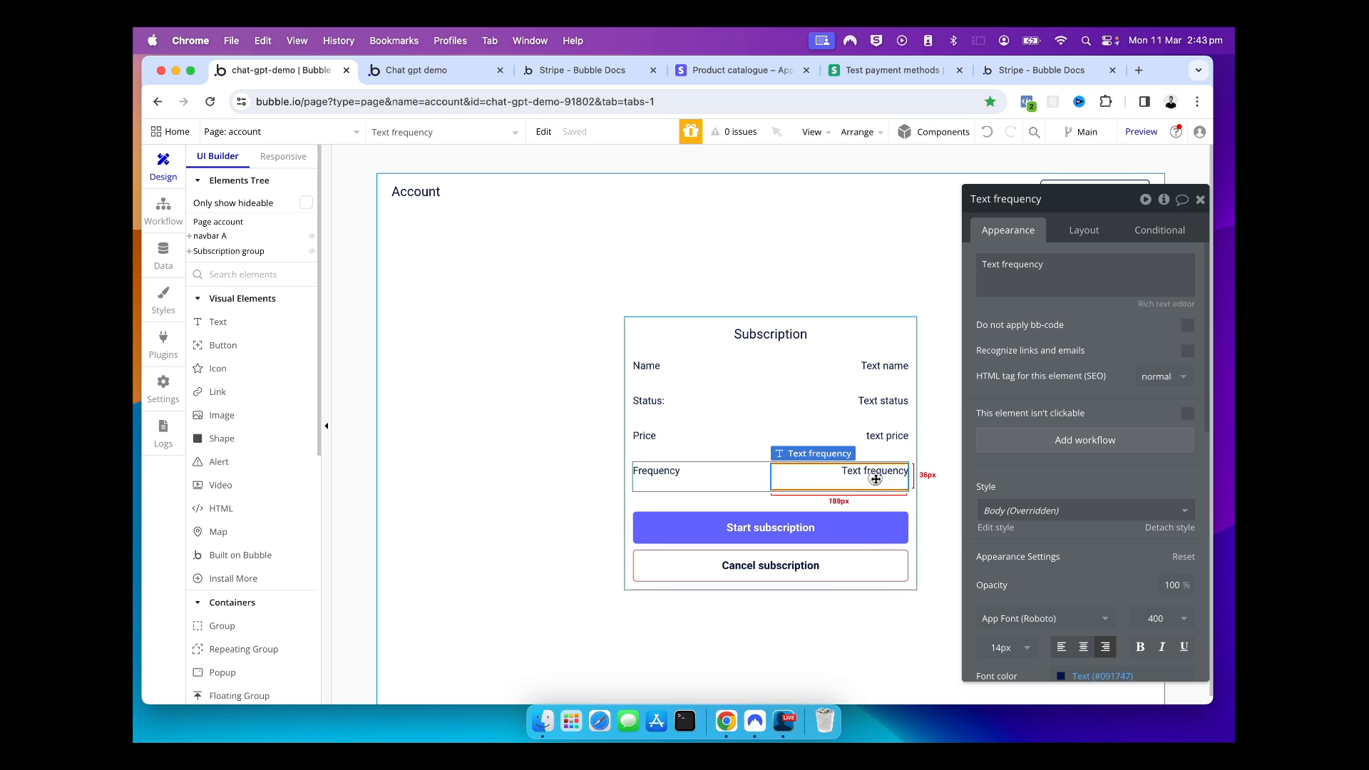
left_click(877, 529)
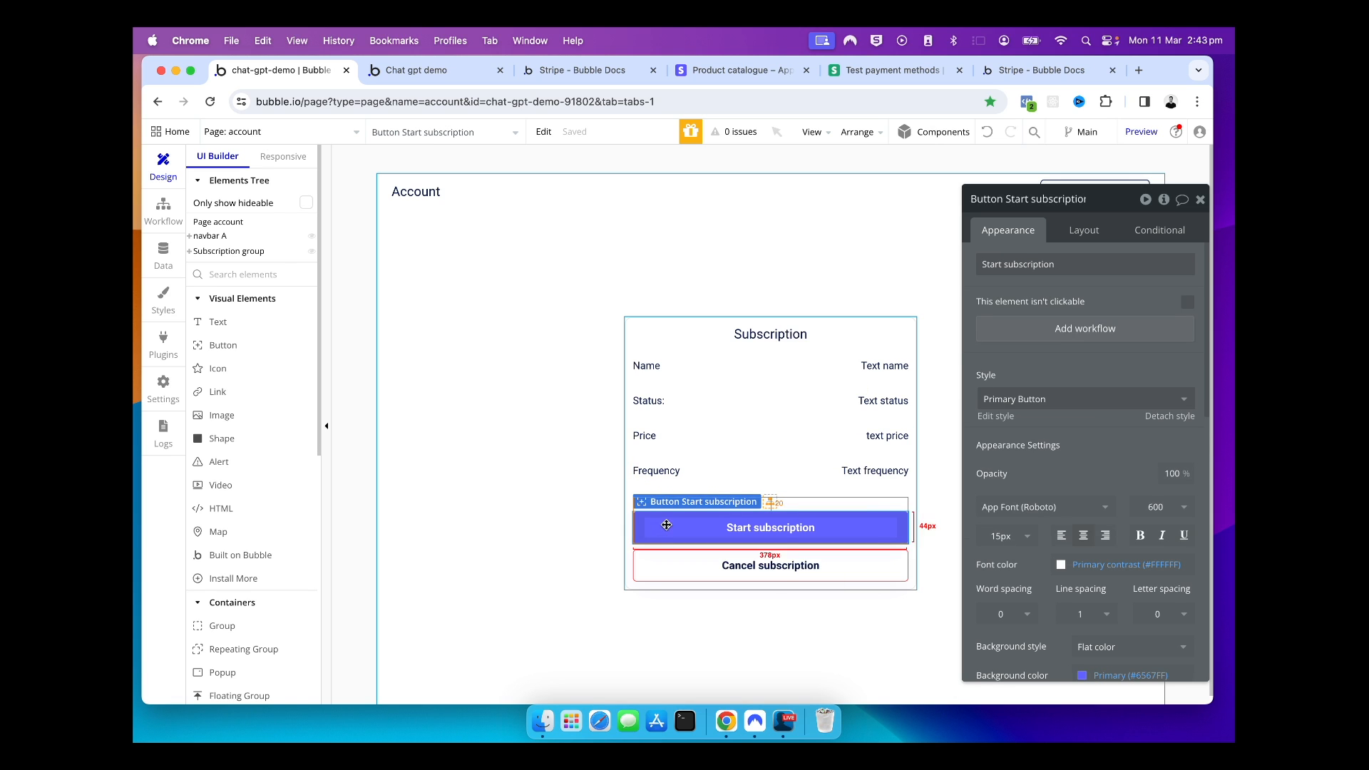
left_click(813, 578)
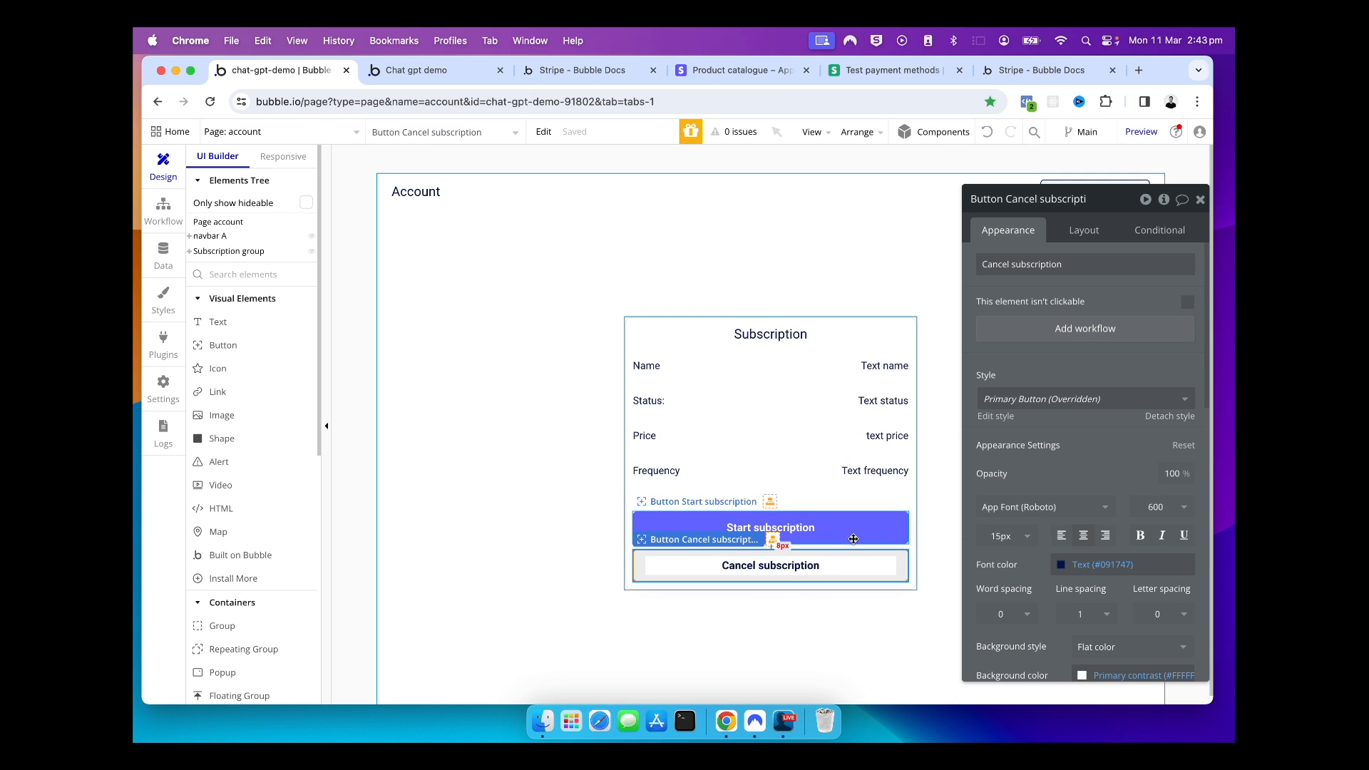
left_click(1199, 202)
left_click(1017, 275)
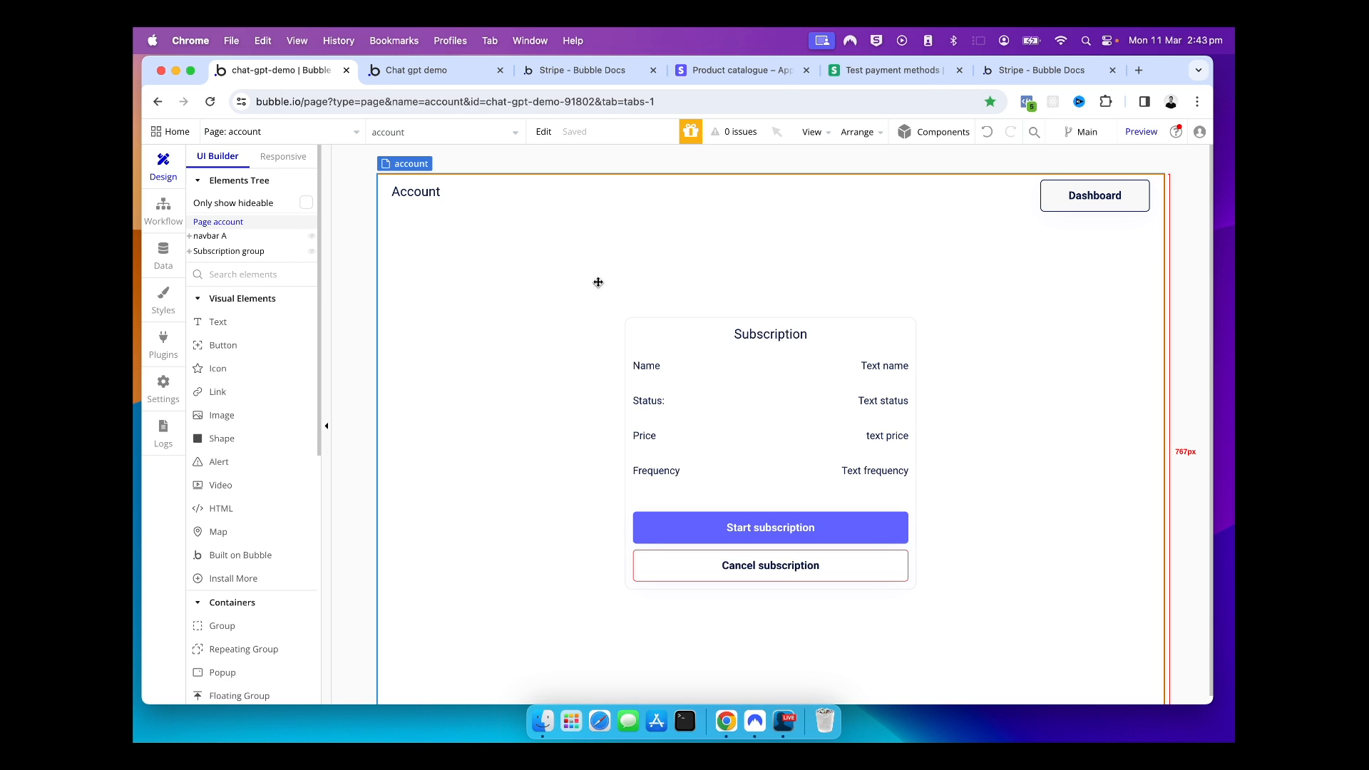
Duplicate the "subscription row" group that holds the Name label and its value.
left_click(213, 253)
left_click(190, 252)
left_click(241, 283)
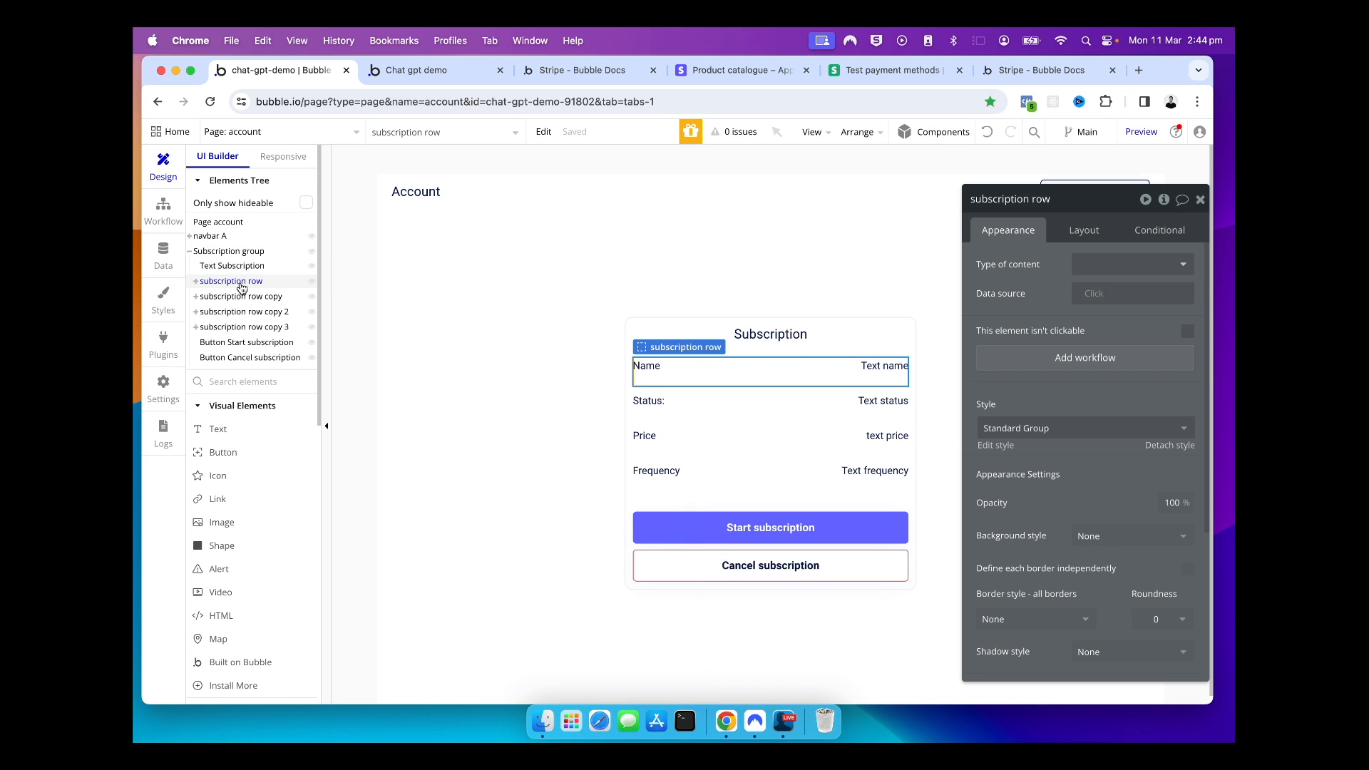
right_click(239, 284)
left_click(271, 444)
key("super+v")
Move the duplicated row into the Subscription group, directly below the original Name row.
left_click_drag(660, 579, 699, 359)
scroll(249, 360, "down", 1)
left_click(246, 366)
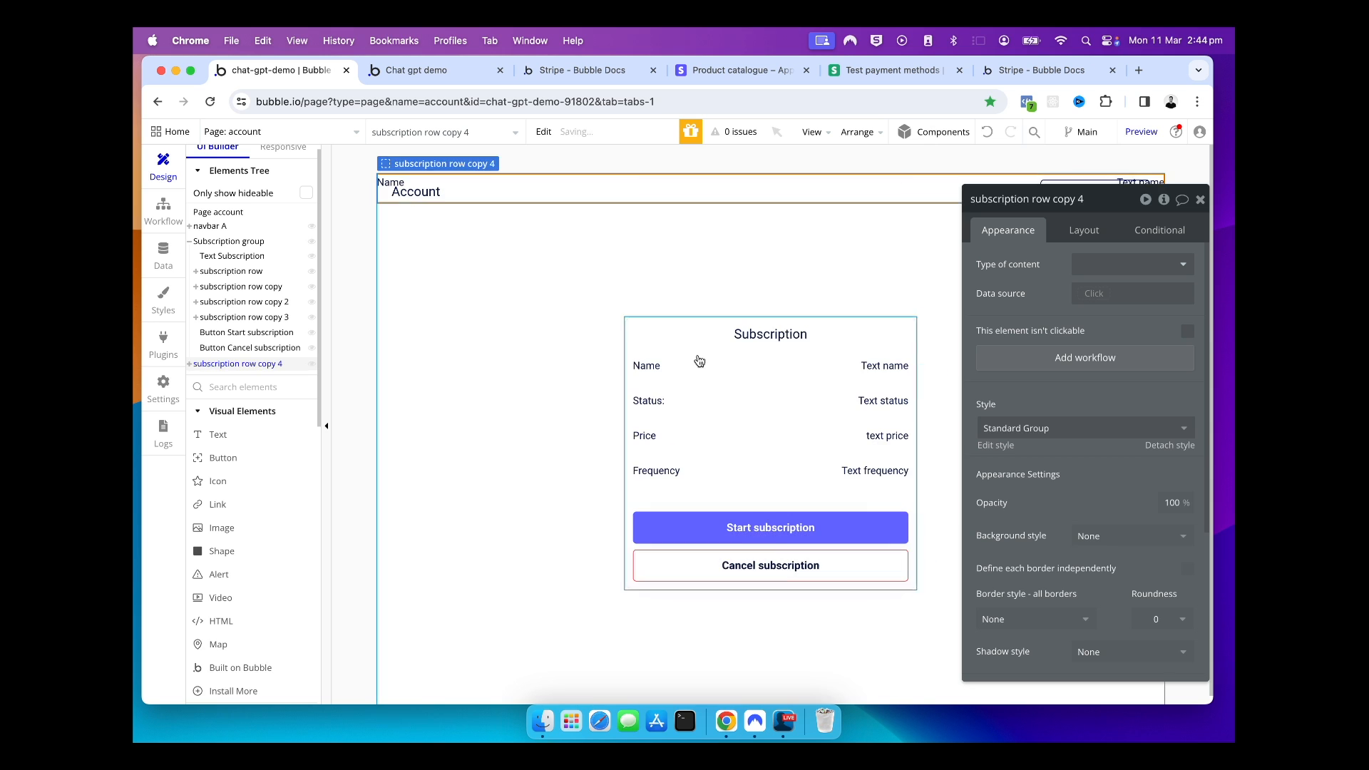
key("super+z")
left_click_drag(642, 595, 651, 525)
key("super+z")
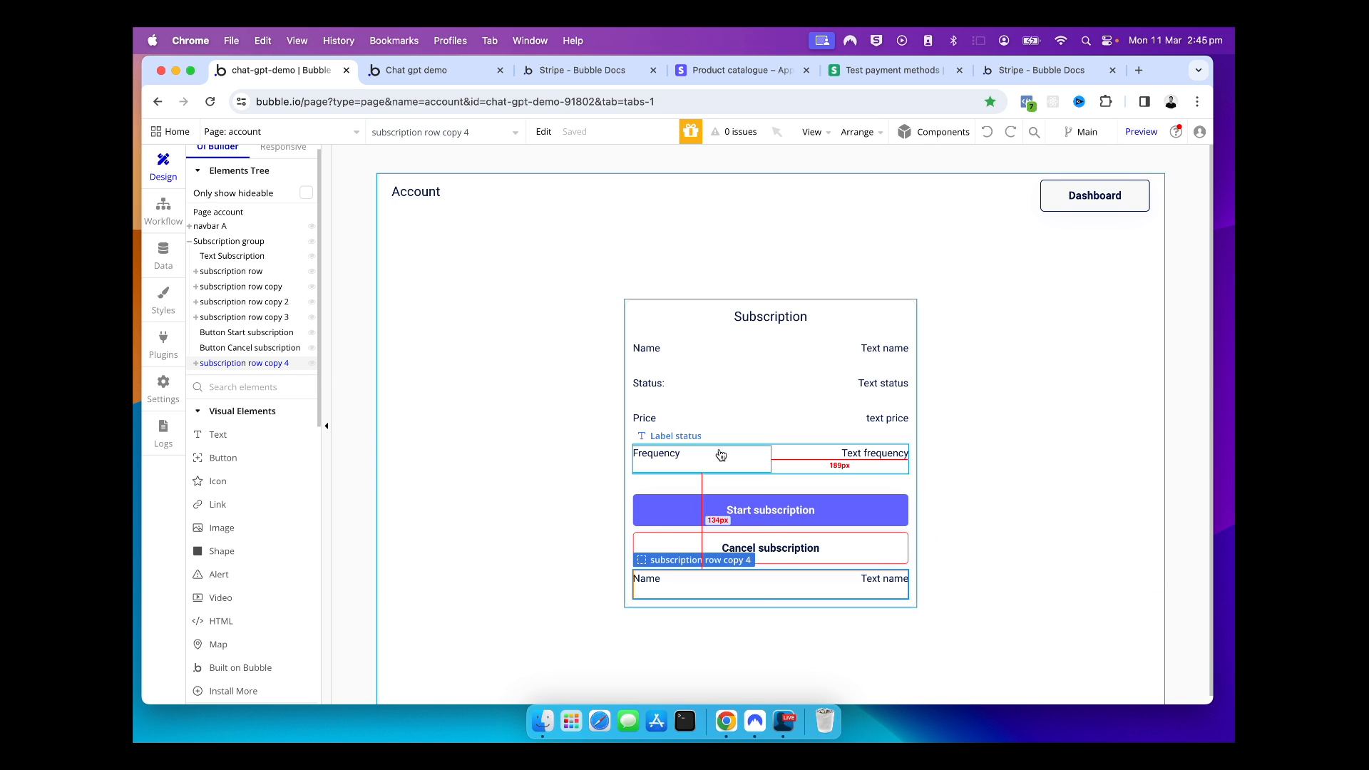
left_click_drag(213, 363, 218, 275)
key("Down")
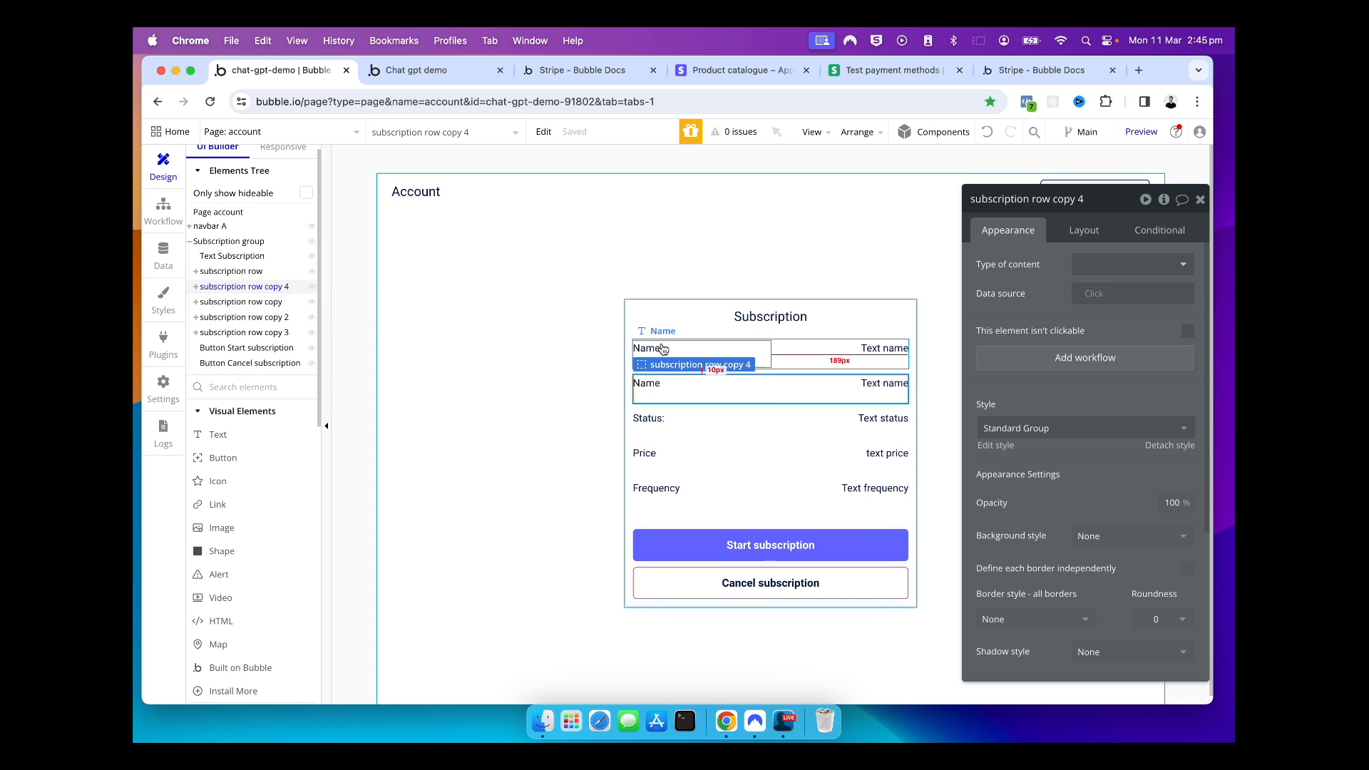
Set the duplicated row's label text to "Email" and rename the label element as Email.
left_click(659, 385)
double_click(1024, 267)
type("Email")
left_click(1039, 195)
type("Email")
left_click(1200, 200)
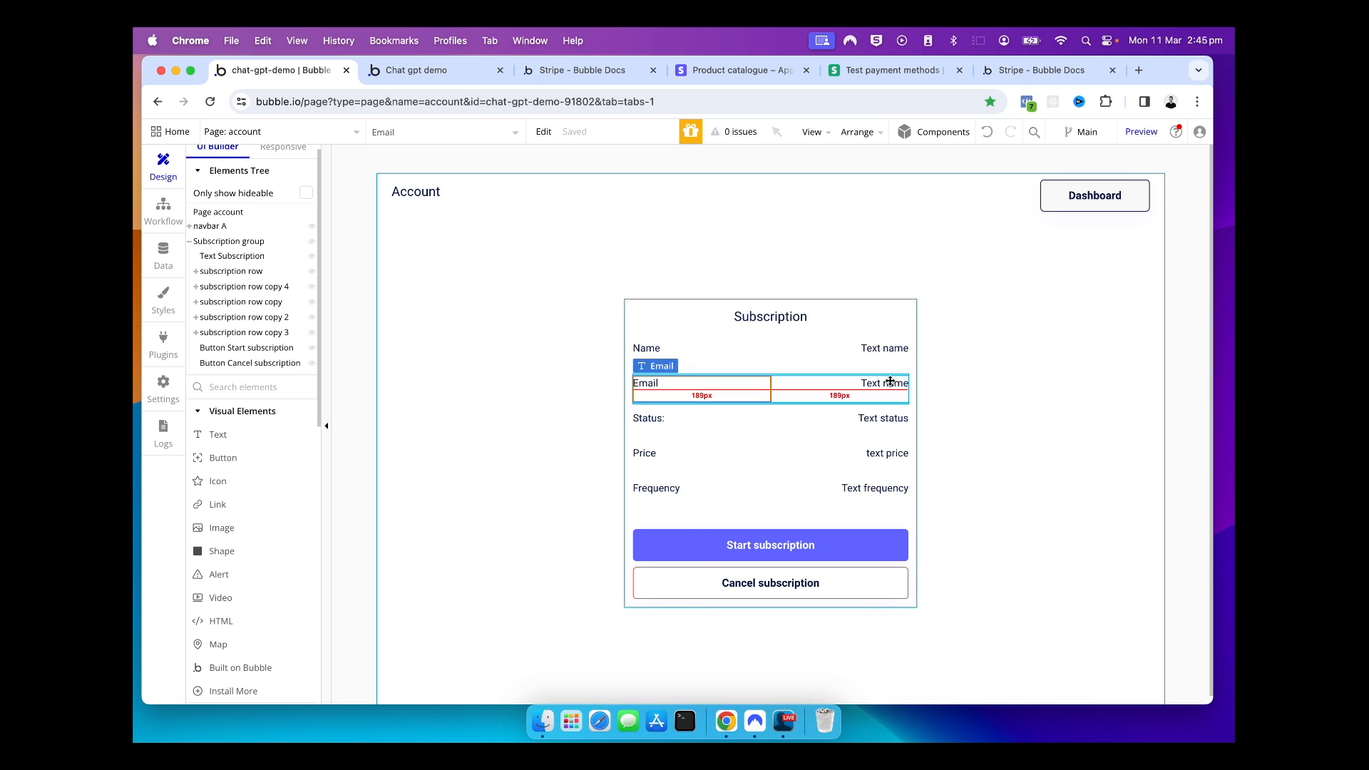
Rename the Email row's value element as "text email" and set its text to "Text email".
double_click(889, 383)
left_click(1036, 198)
type("text email")
triple_click(1050, 265)
type("Text email")
left_click(940, 335)
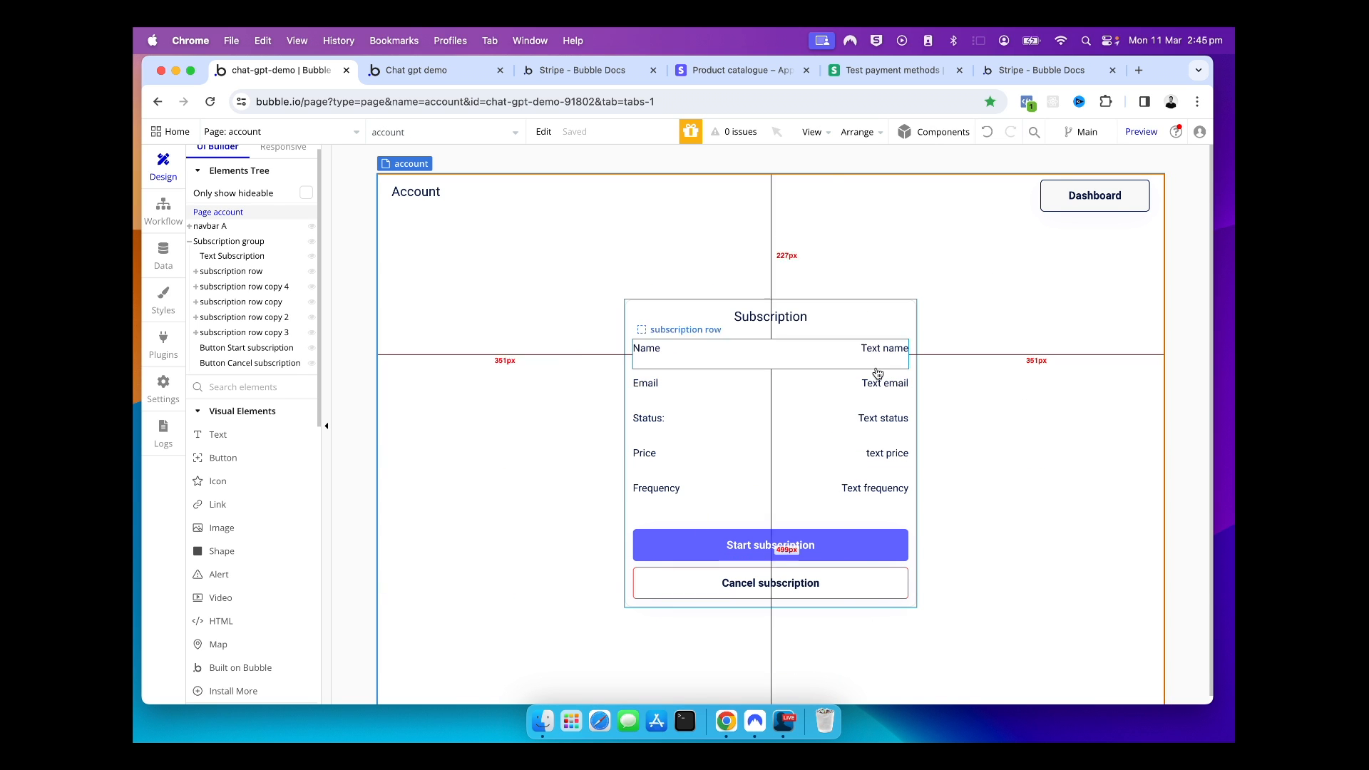
Replace the Name row's placeholder text with the dynamic value Current User's name.
double_click(882, 349)
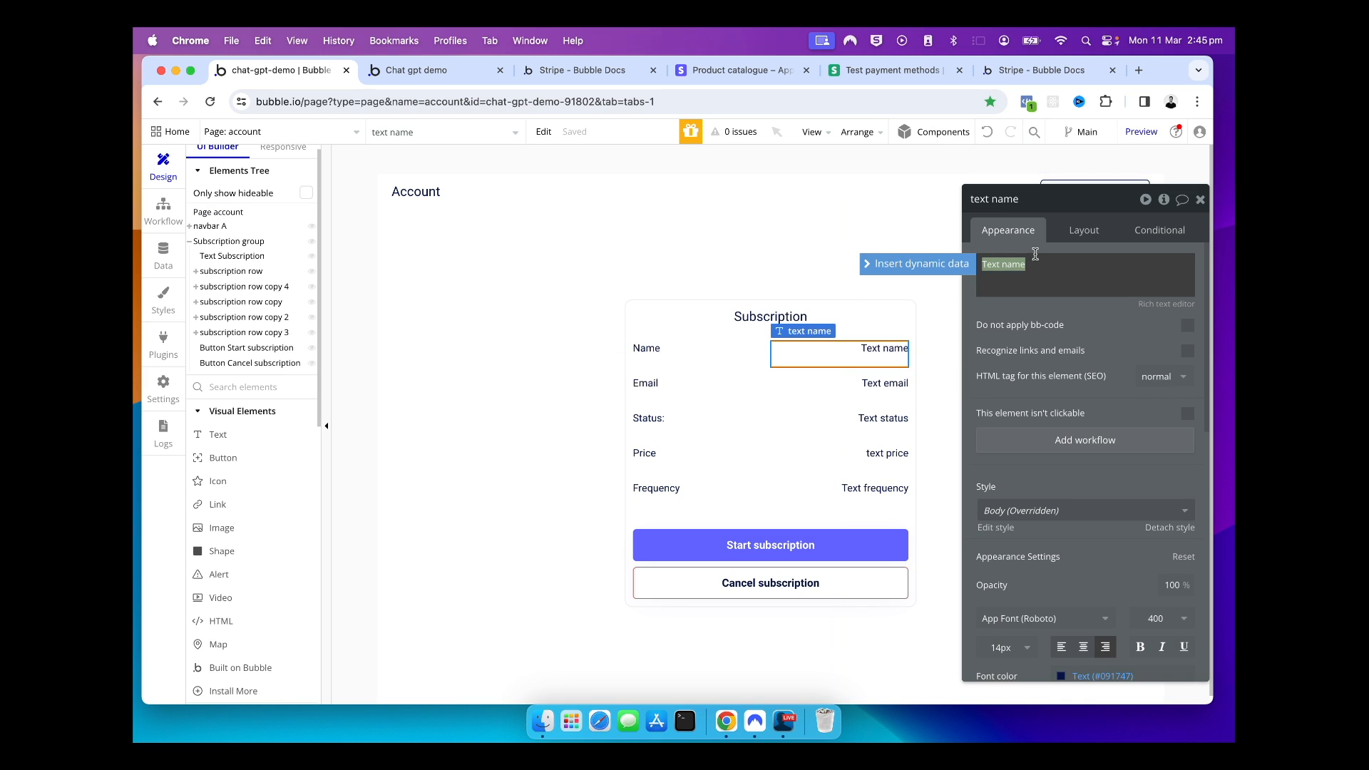
left_click(954, 269)
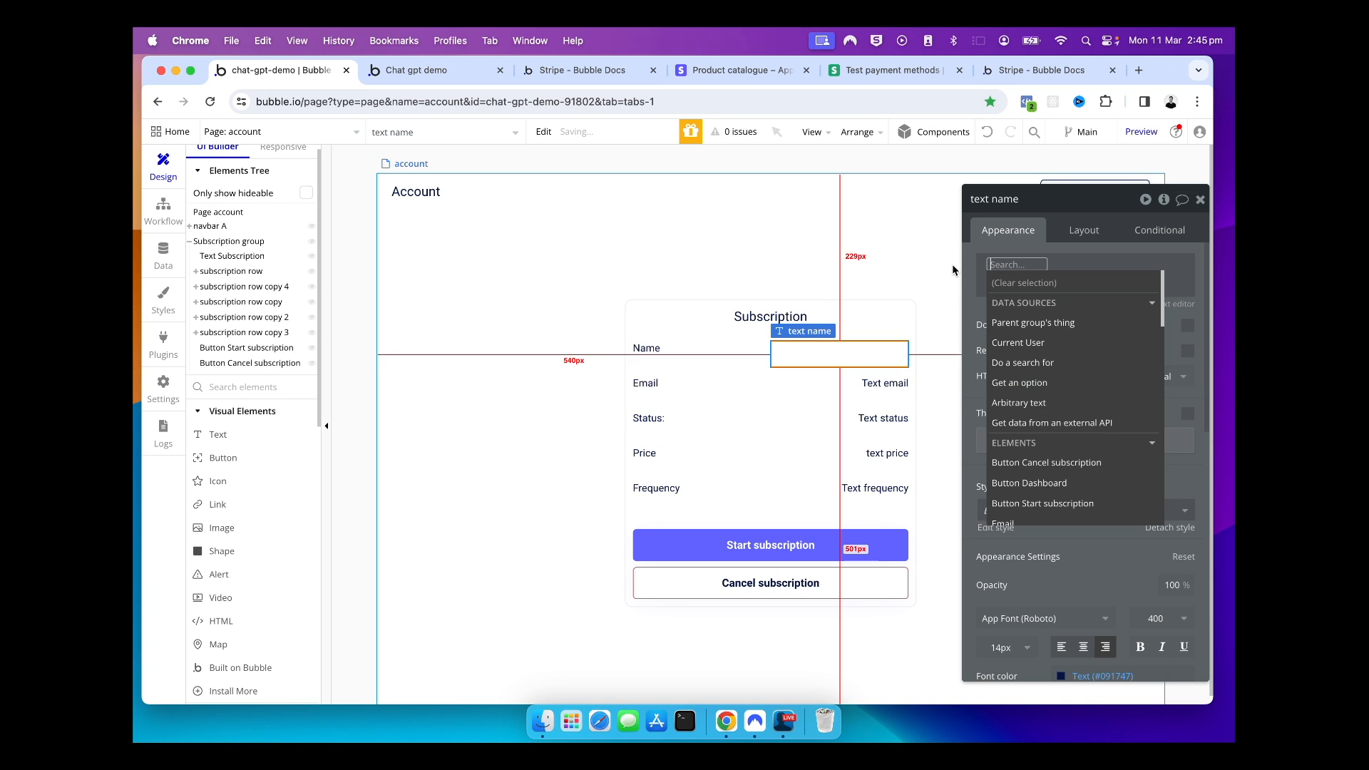
left_click(1034, 347)
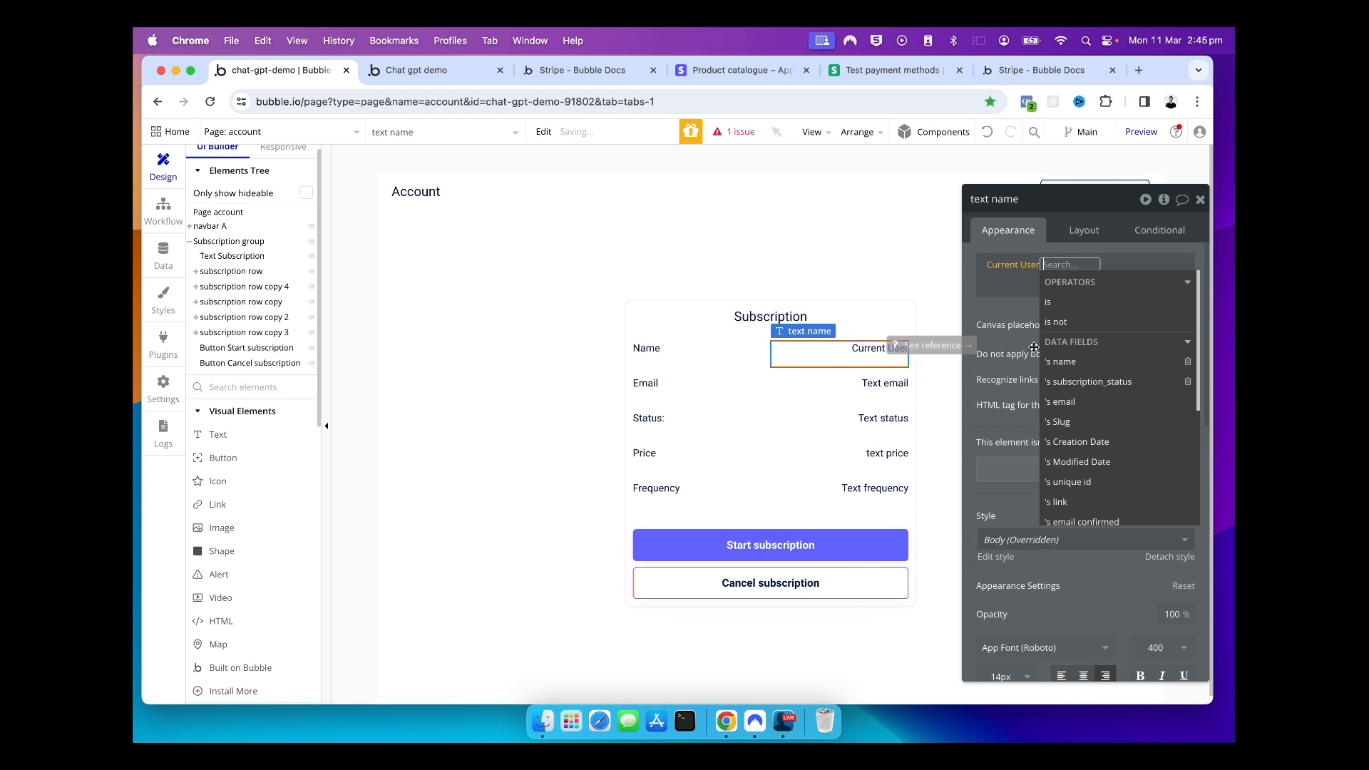
left_click(1065, 361)
left_click(994, 311)
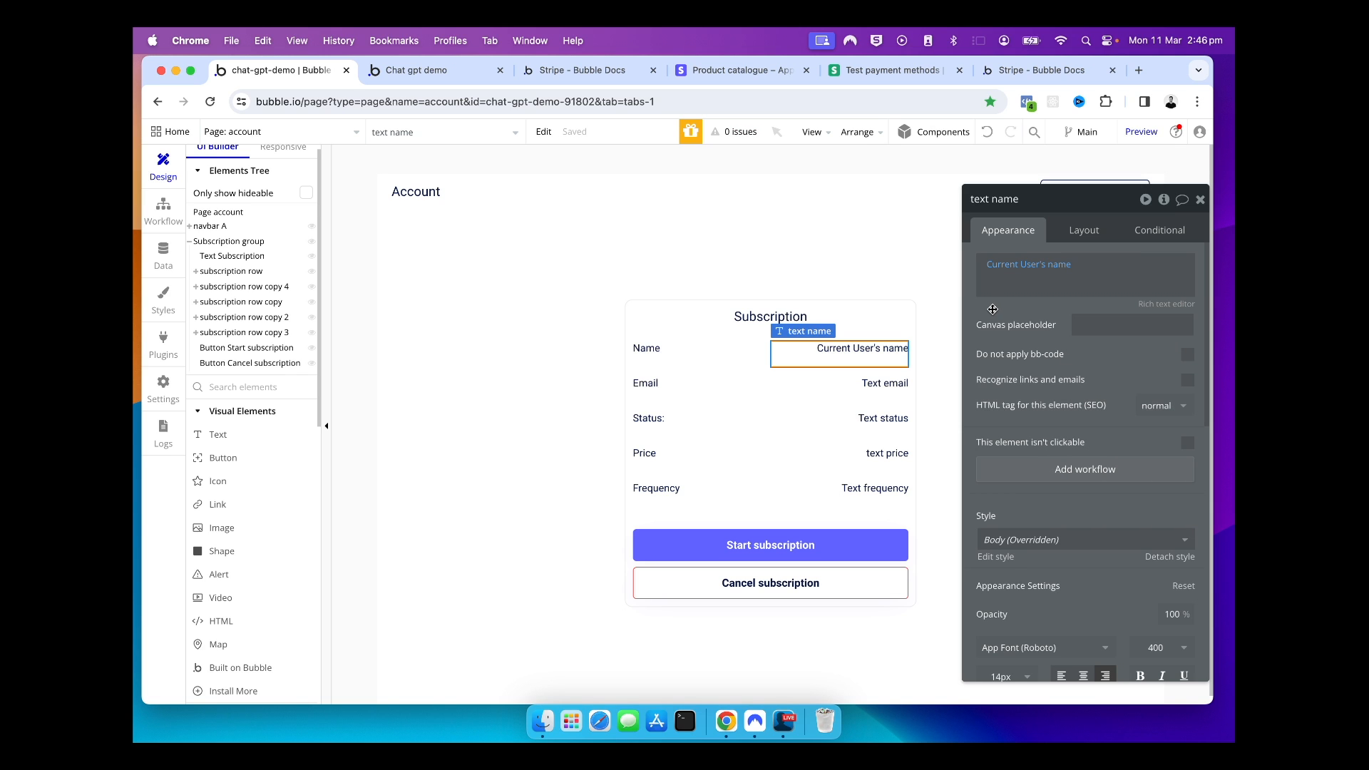
left_click(891, 389)
triple_click(1006, 265)
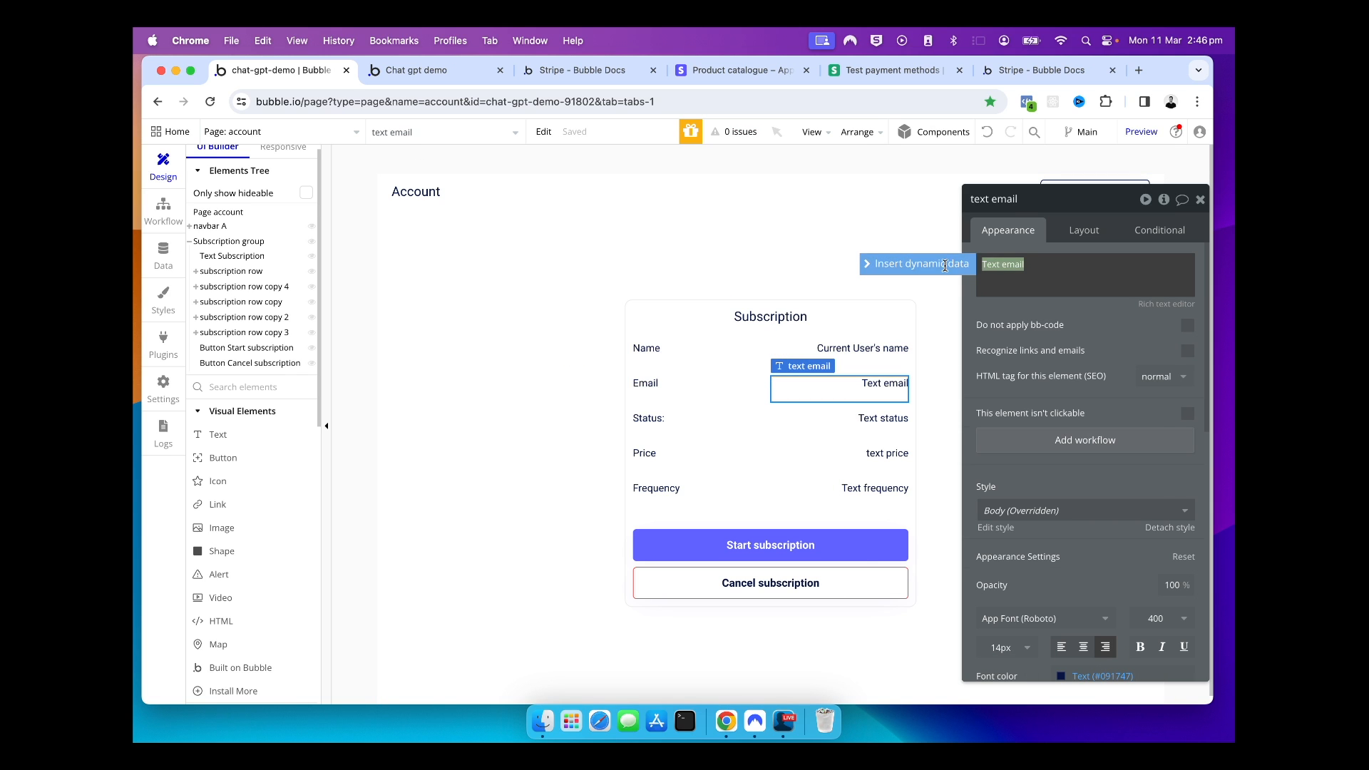
left_click(920, 264)
left_click(1039, 343)
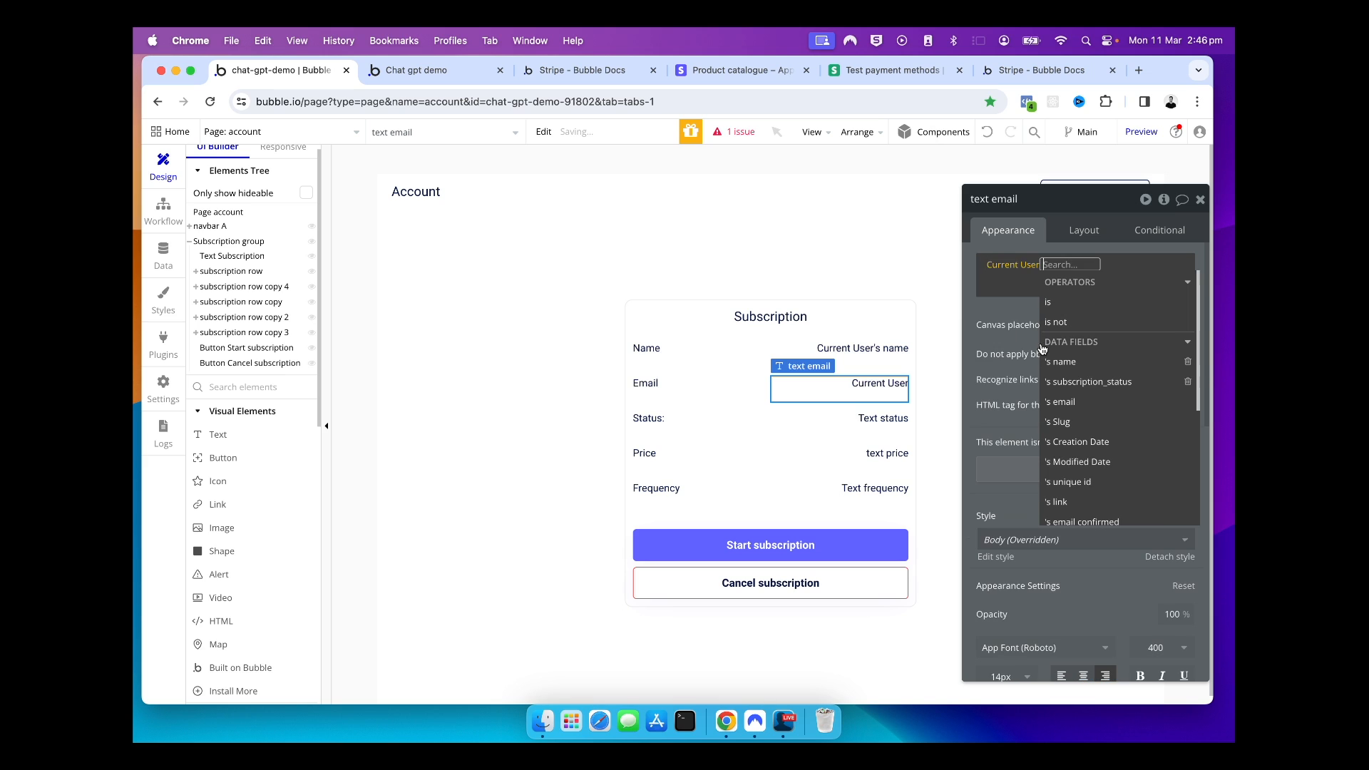
left_click(1069, 403)
left_click(1020, 307)
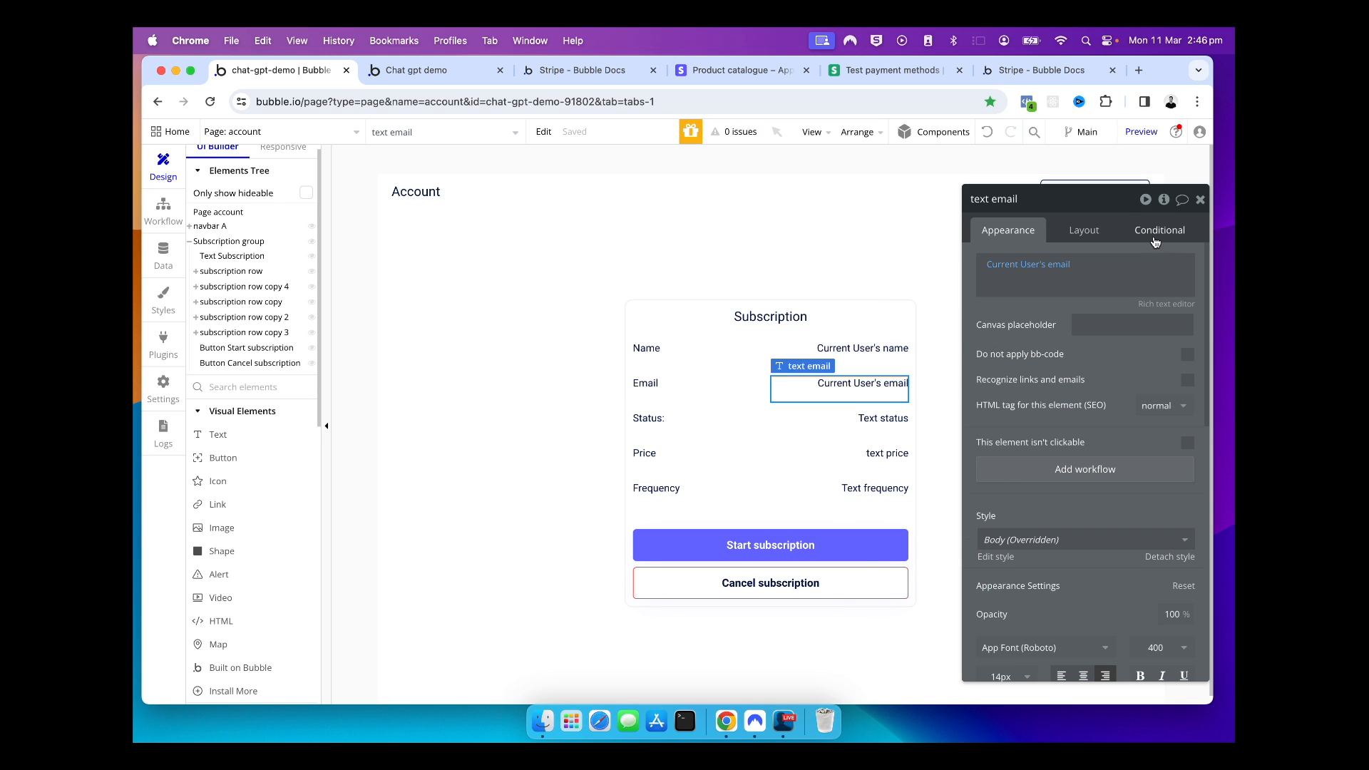
left_click(1200, 200)
left_click(1033, 333)
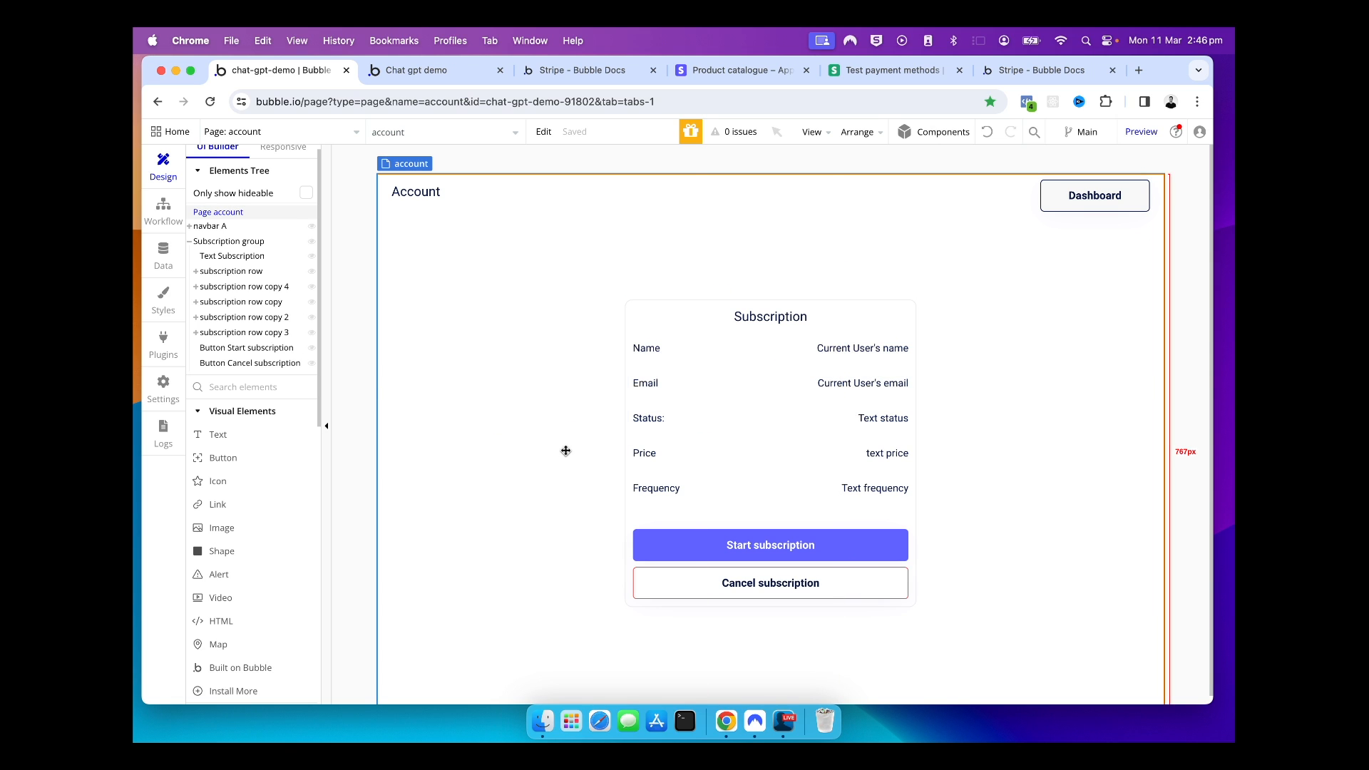
Preview the account page to check the name and email values, and return to the editor.
left_click(1140, 131)
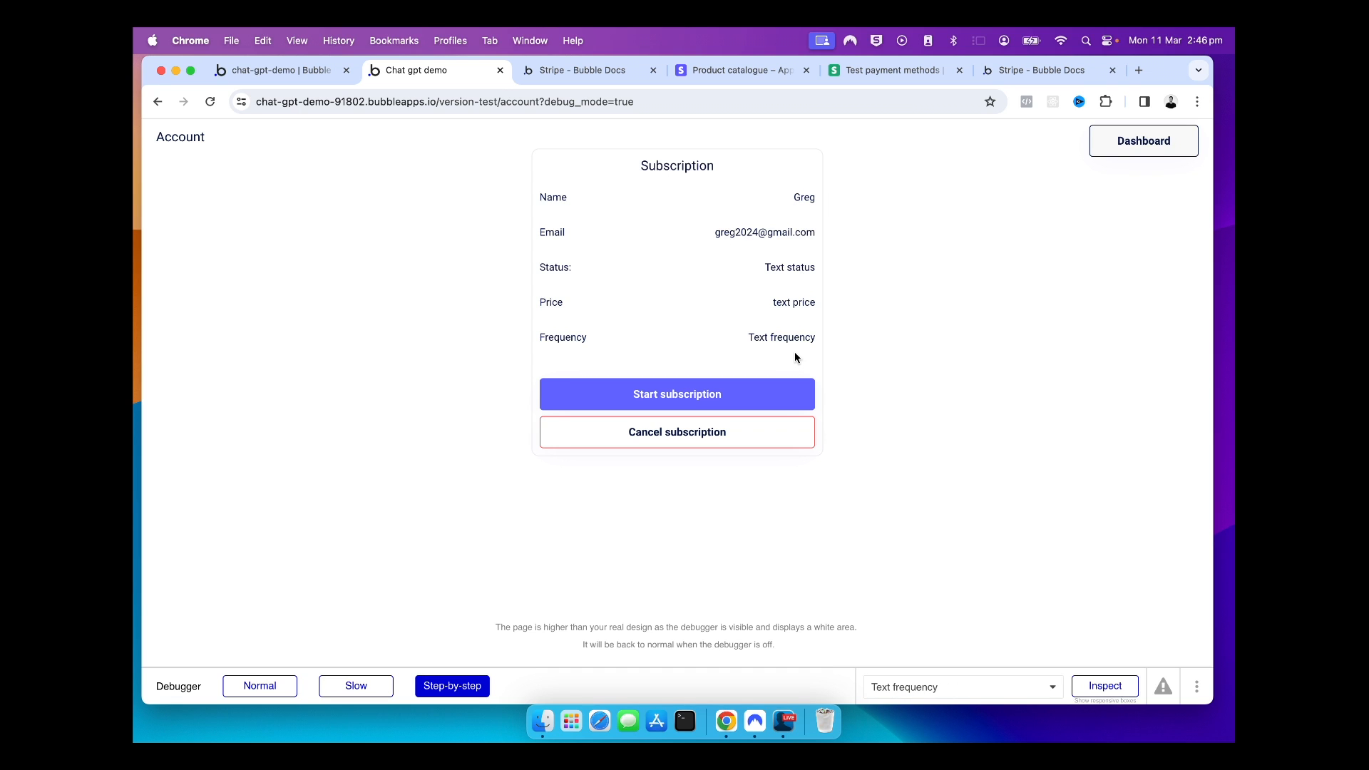
left_click(308, 74)
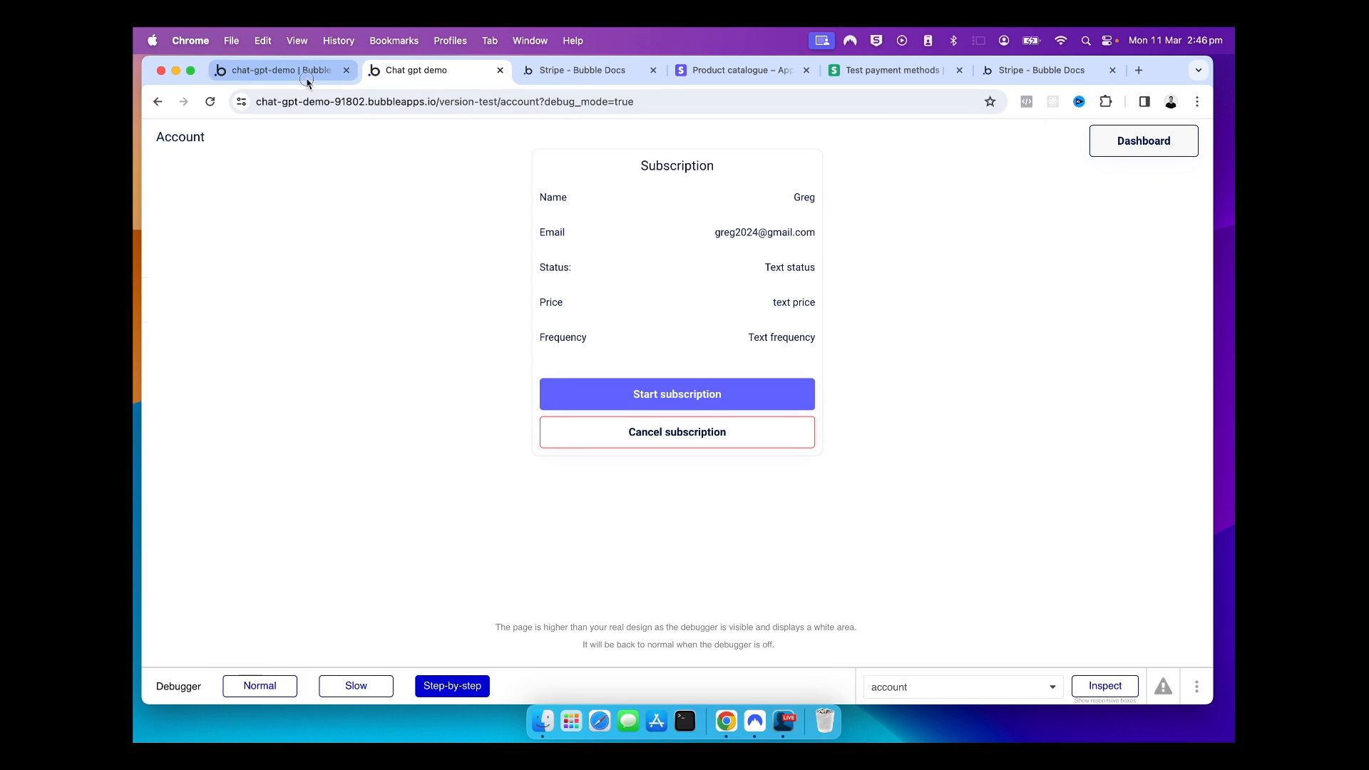
Find the Stripe plugin by Bubble in the plugin library and install it in the app.
left_click(158, 357)
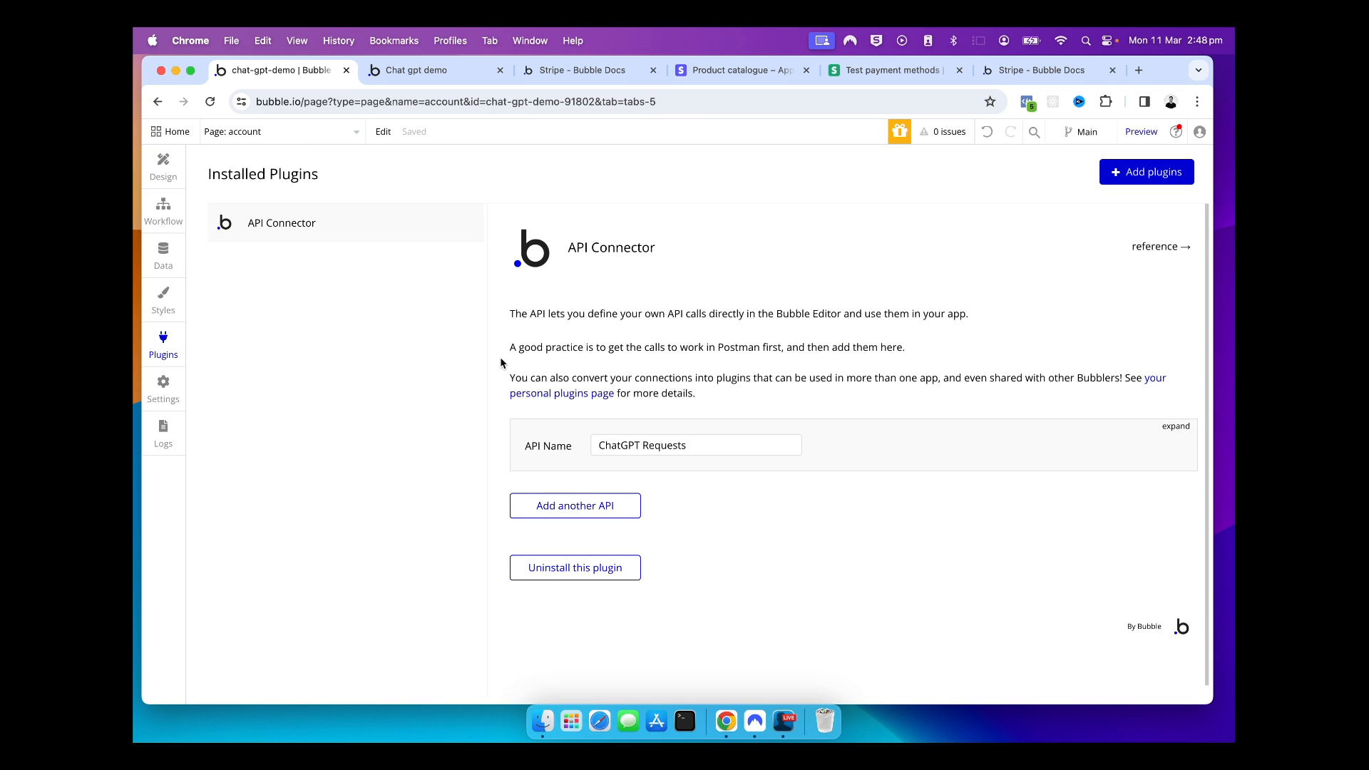
left_click(335, 230)
left_click(1149, 176)
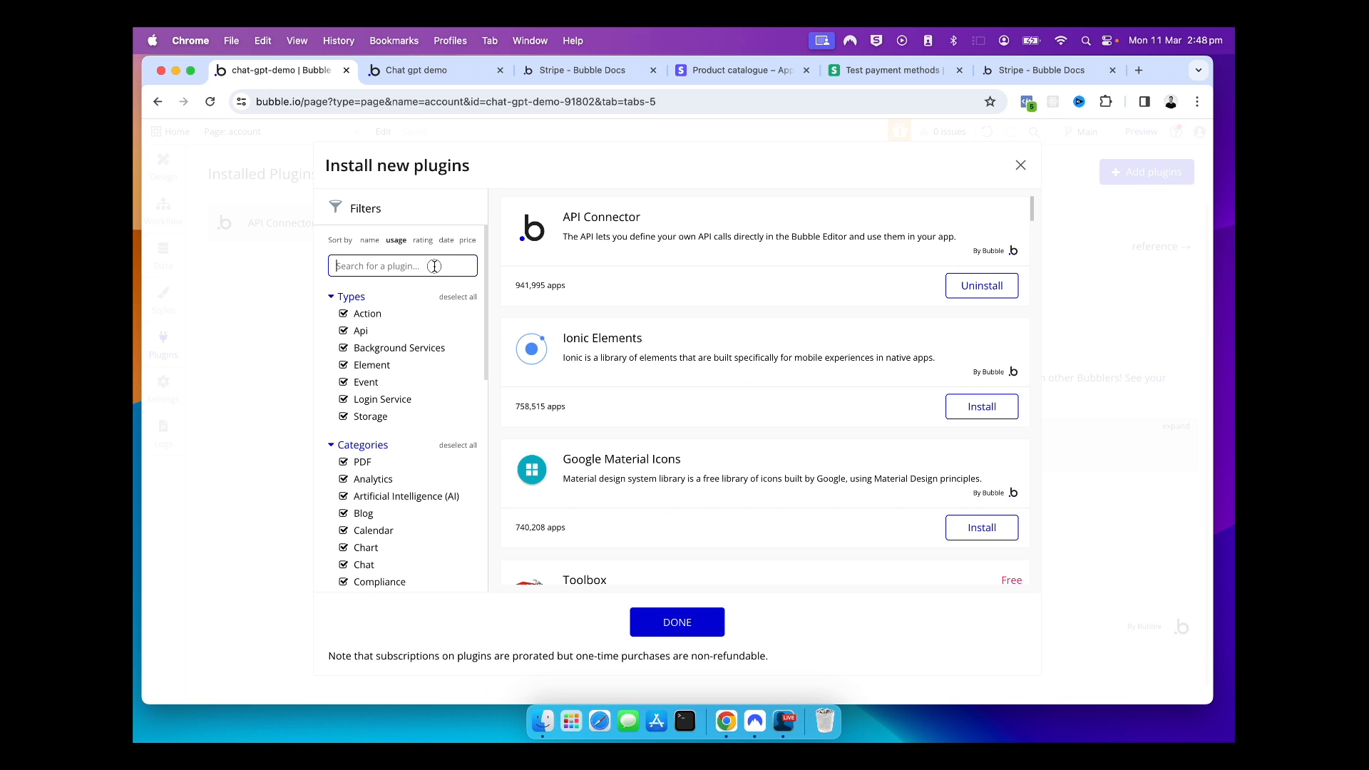
type("stripe")
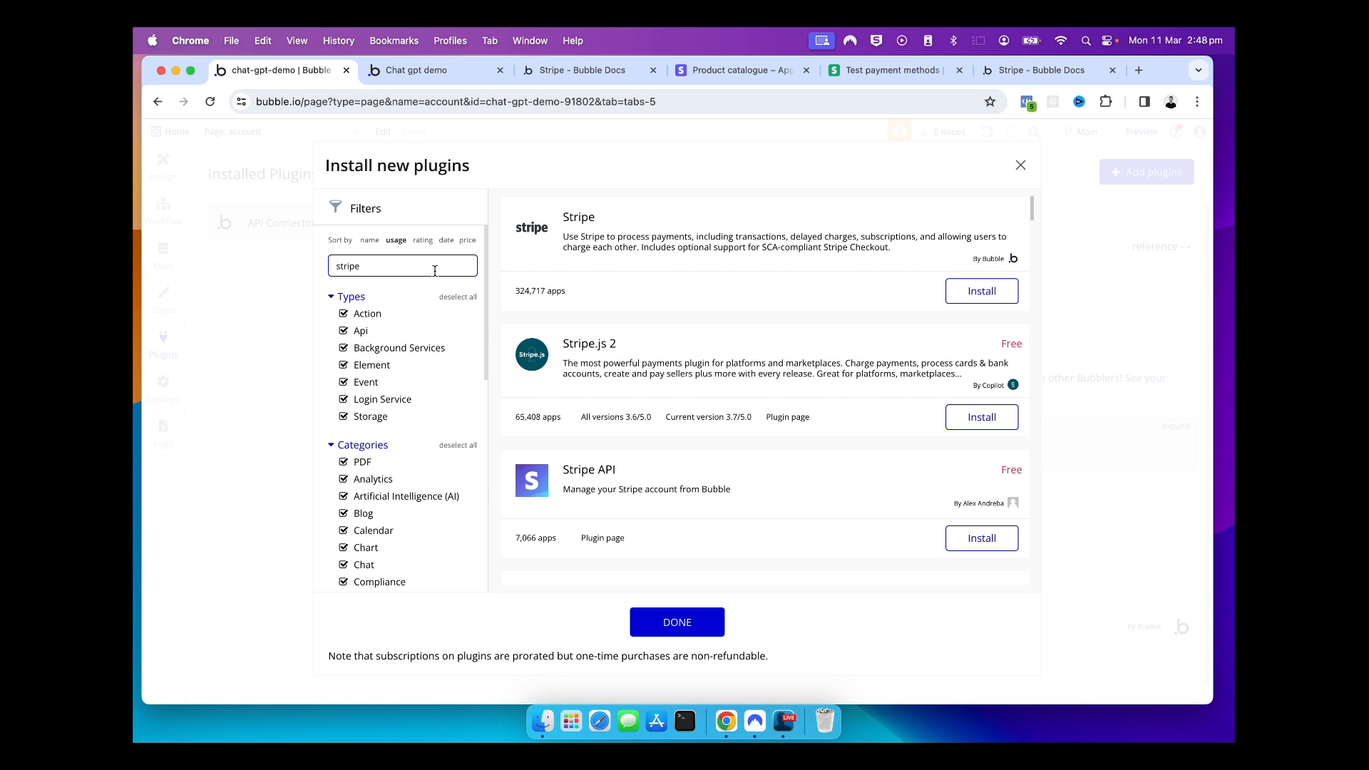
left_click(977, 290)
left_click(1024, 164)
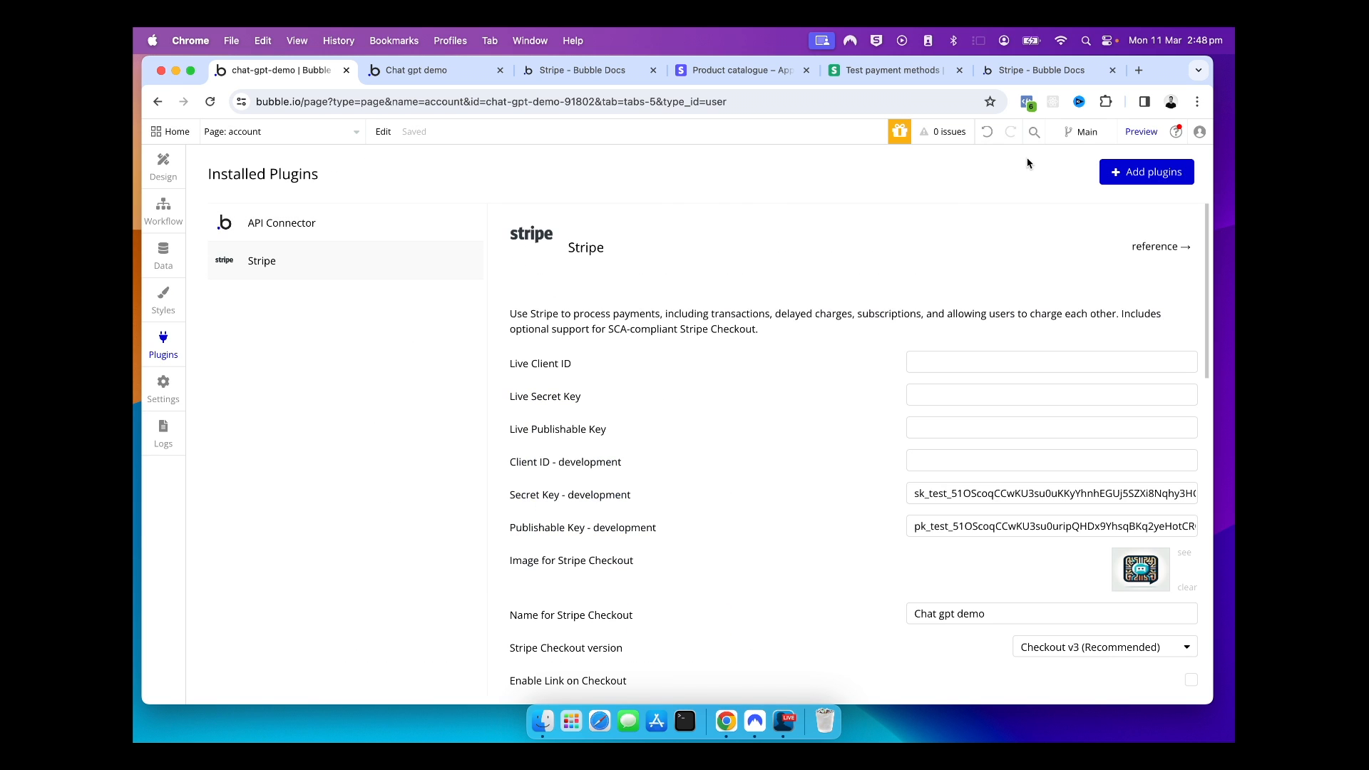
Review the Stripe plugin's settings, including the development keys, checkout image, checkout name, checkout version and the available data calls and actions.
left_click(429, 230)
left_click(391, 269)
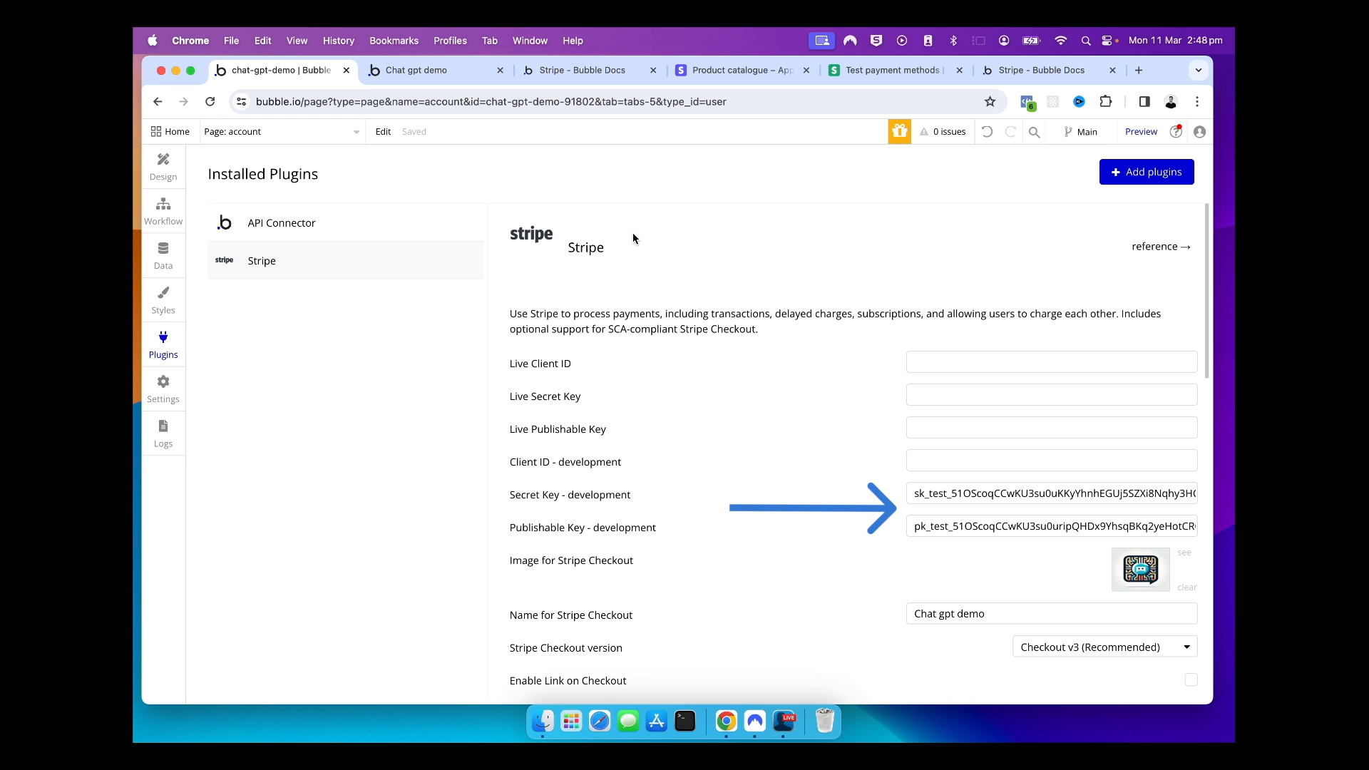
scroll(691, 308, "down", 10)
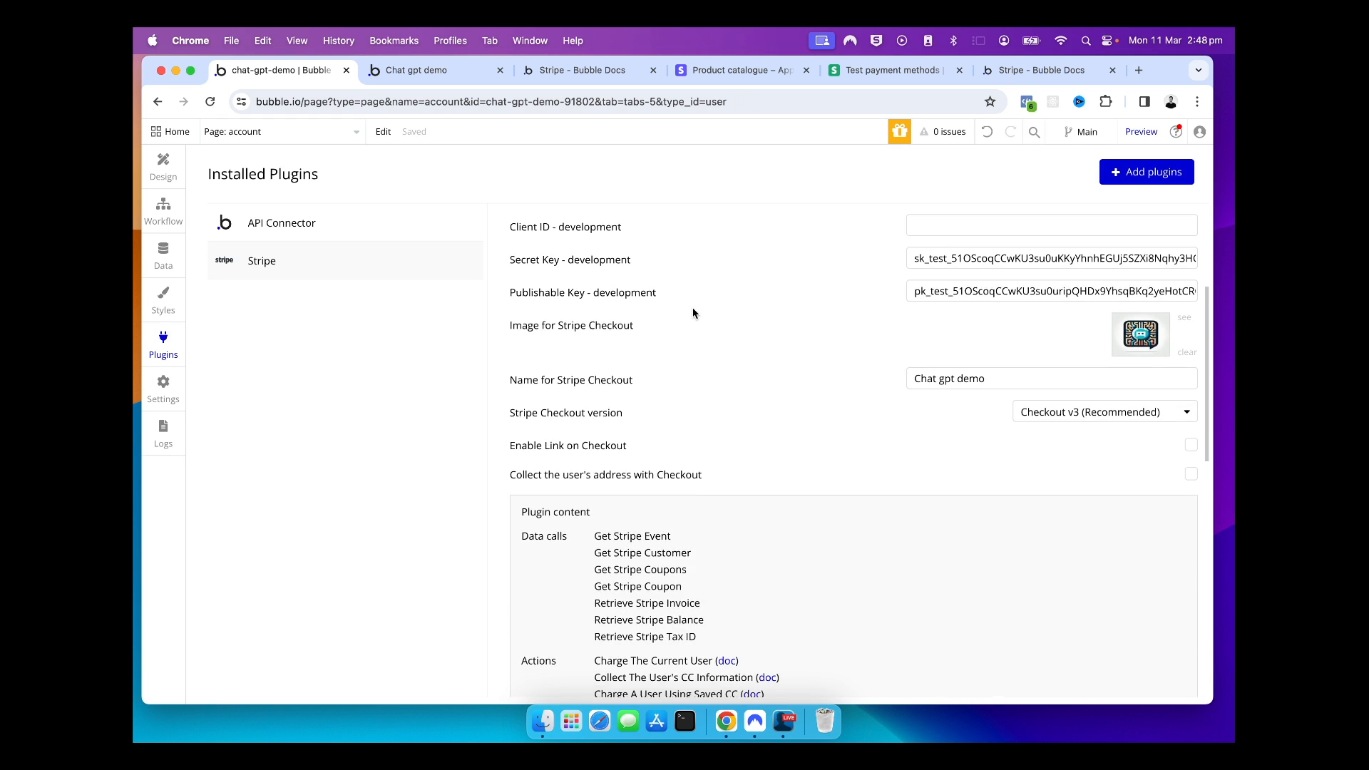
scroll(692, 308, "down", 5)
scroll(696, 314, "up", 15)
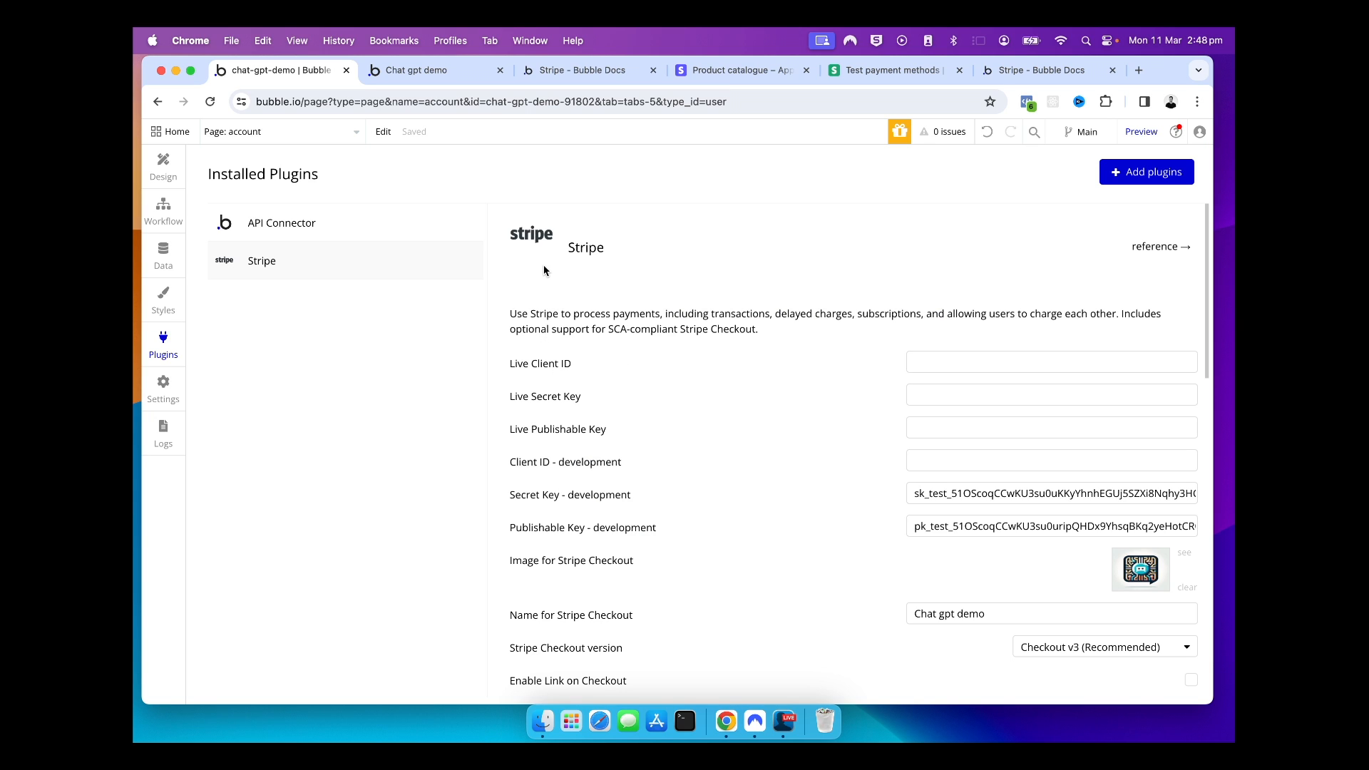
scroll(733, 344, "down", 2)
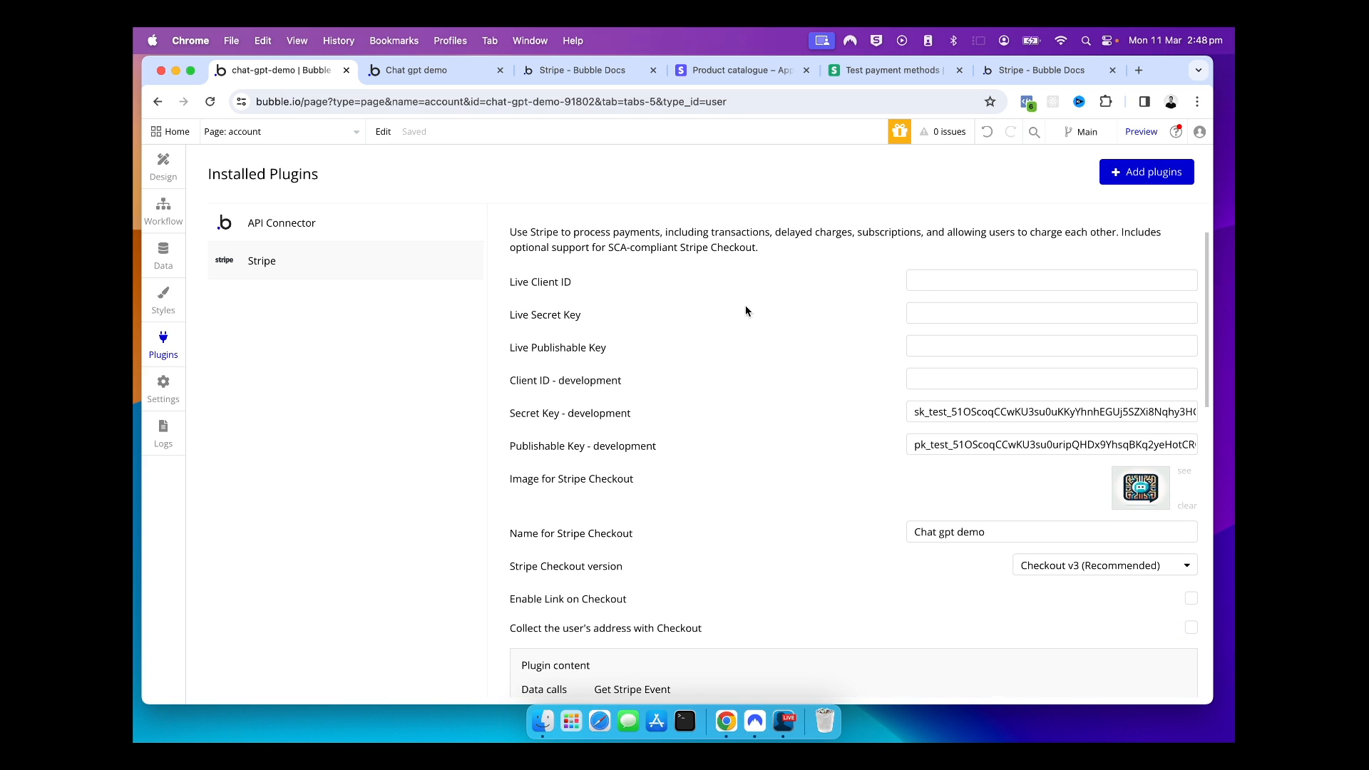
left_click(925, 414)
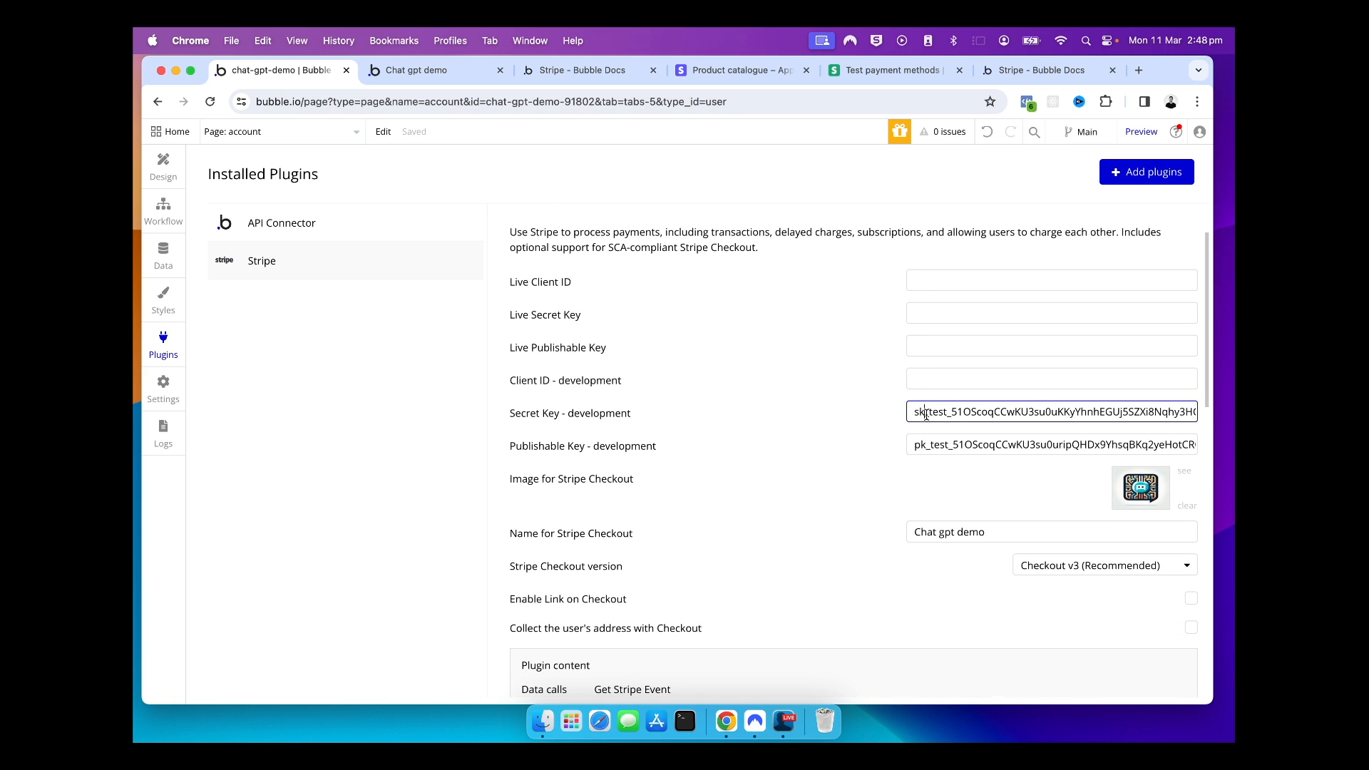
left_click(926, 443)
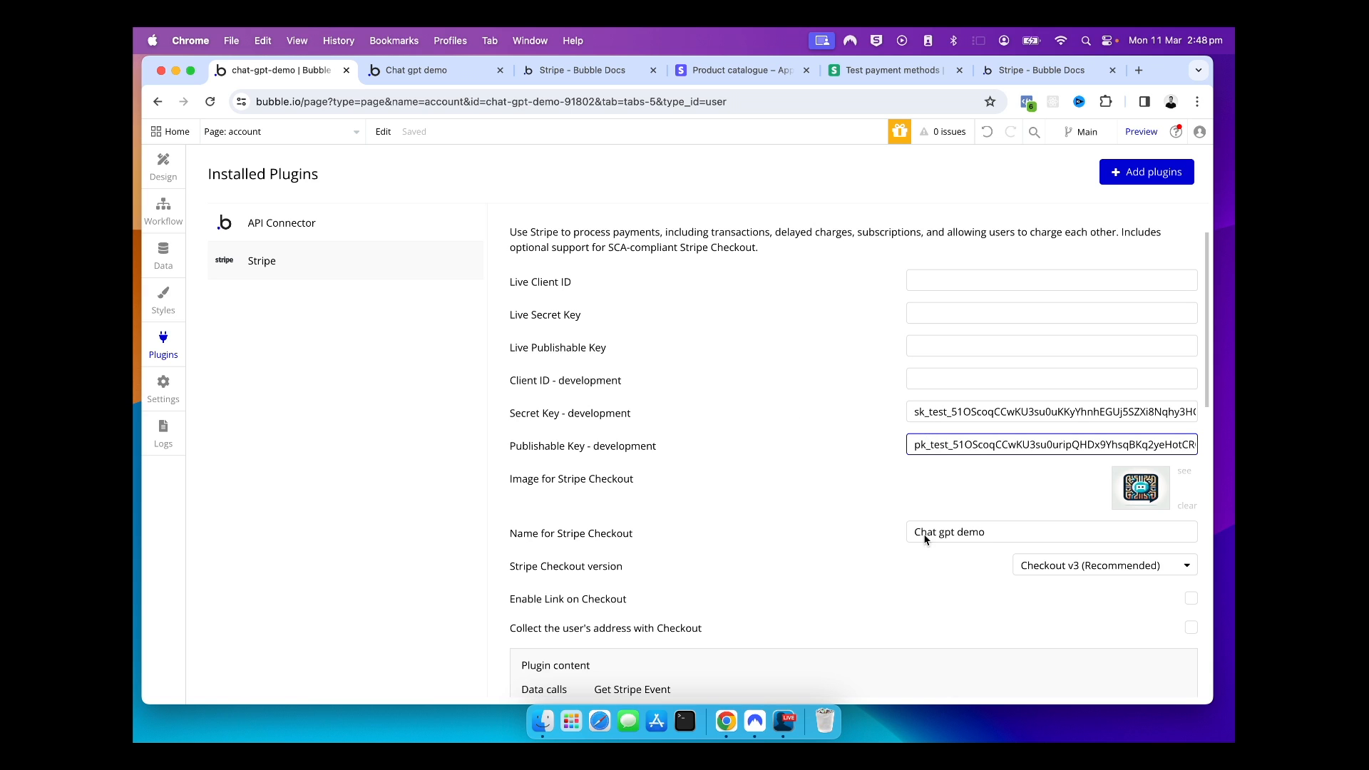
left_click(972, 534)
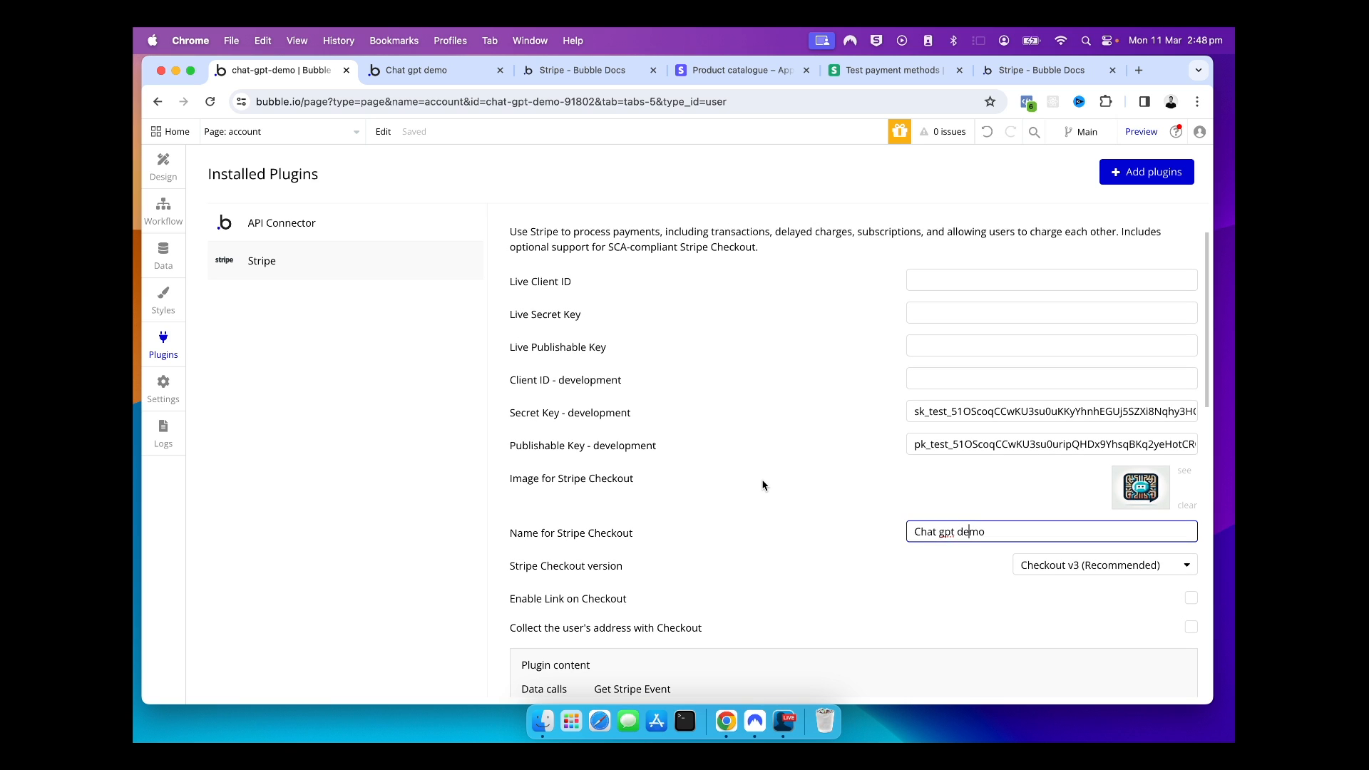
scroll(762, 479, "down", 5)
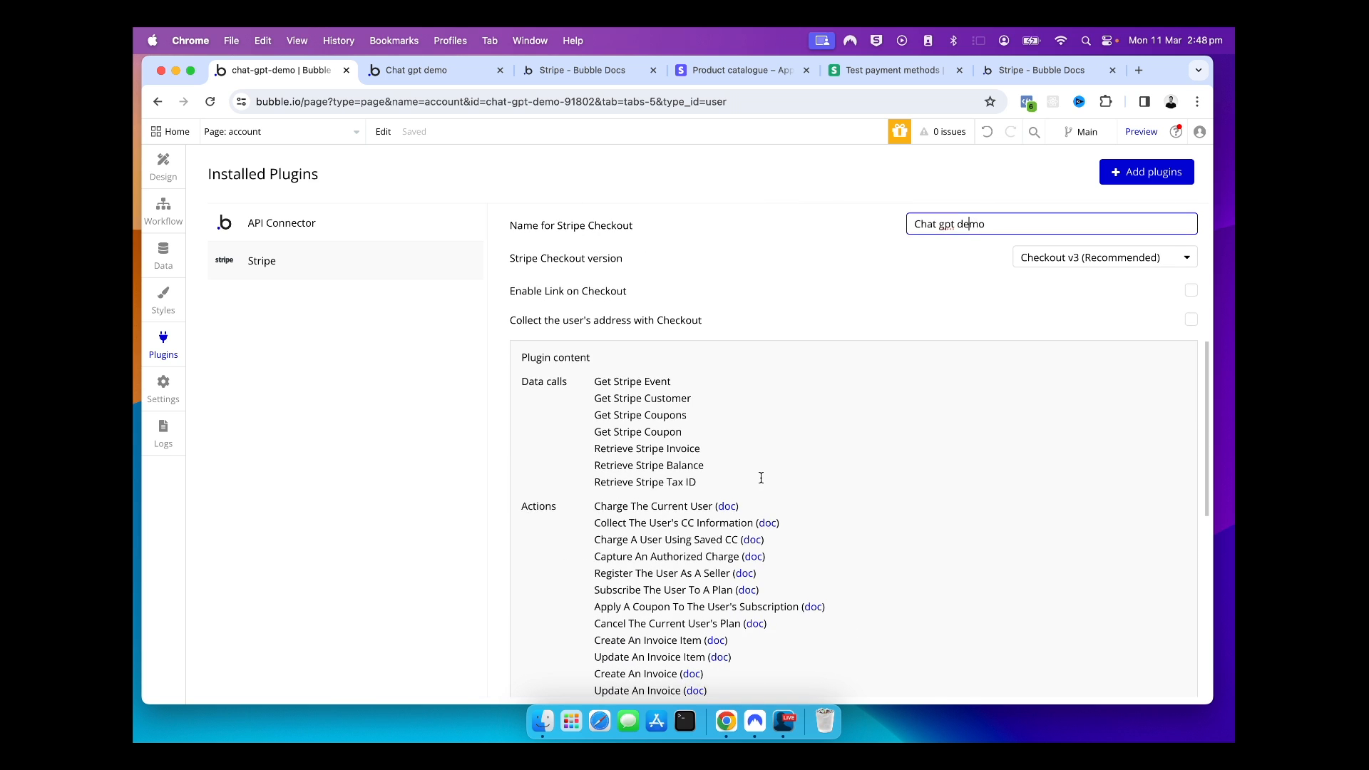
Examine the data calls and actions listed in the Stripe plugin's content, including the subscription, invoice and customer actions.
scroll(757, 471, "down", 1)
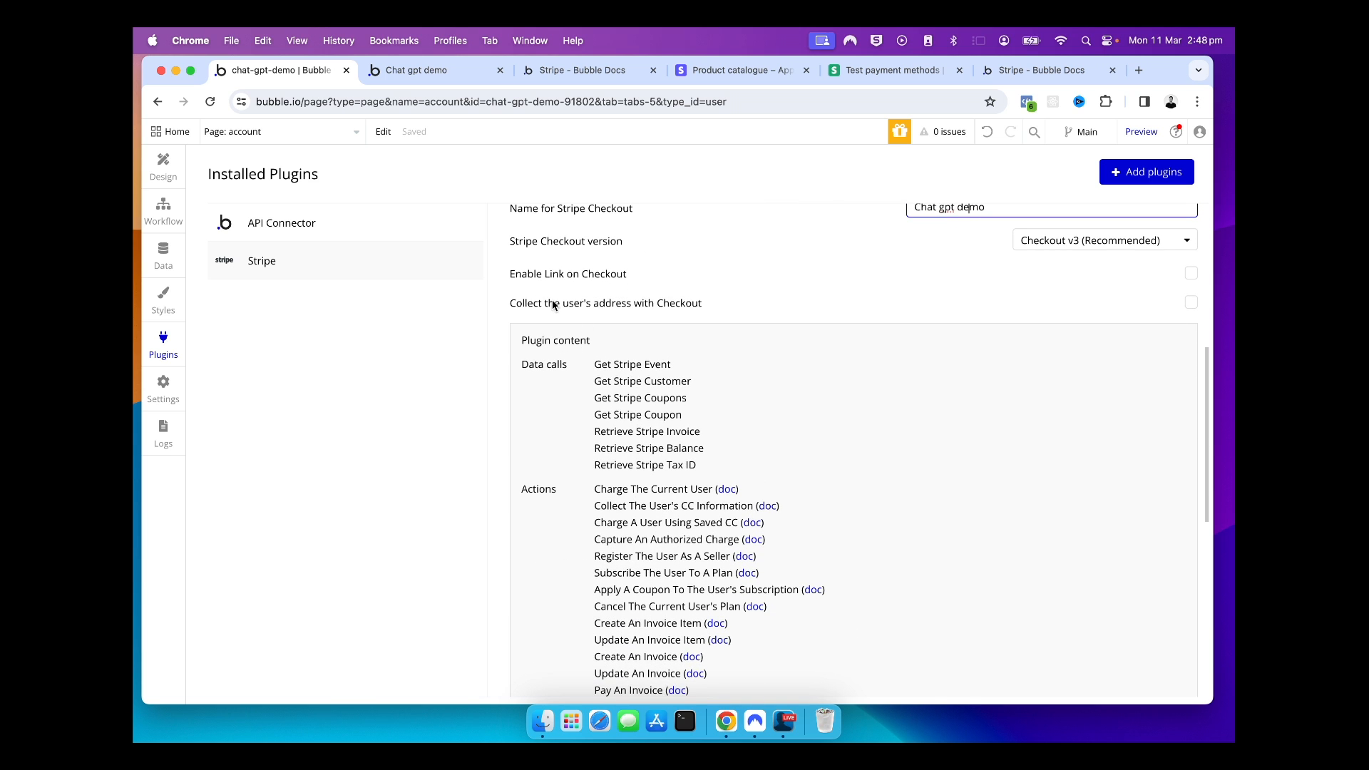
scroll(670, 374, "down", 1)
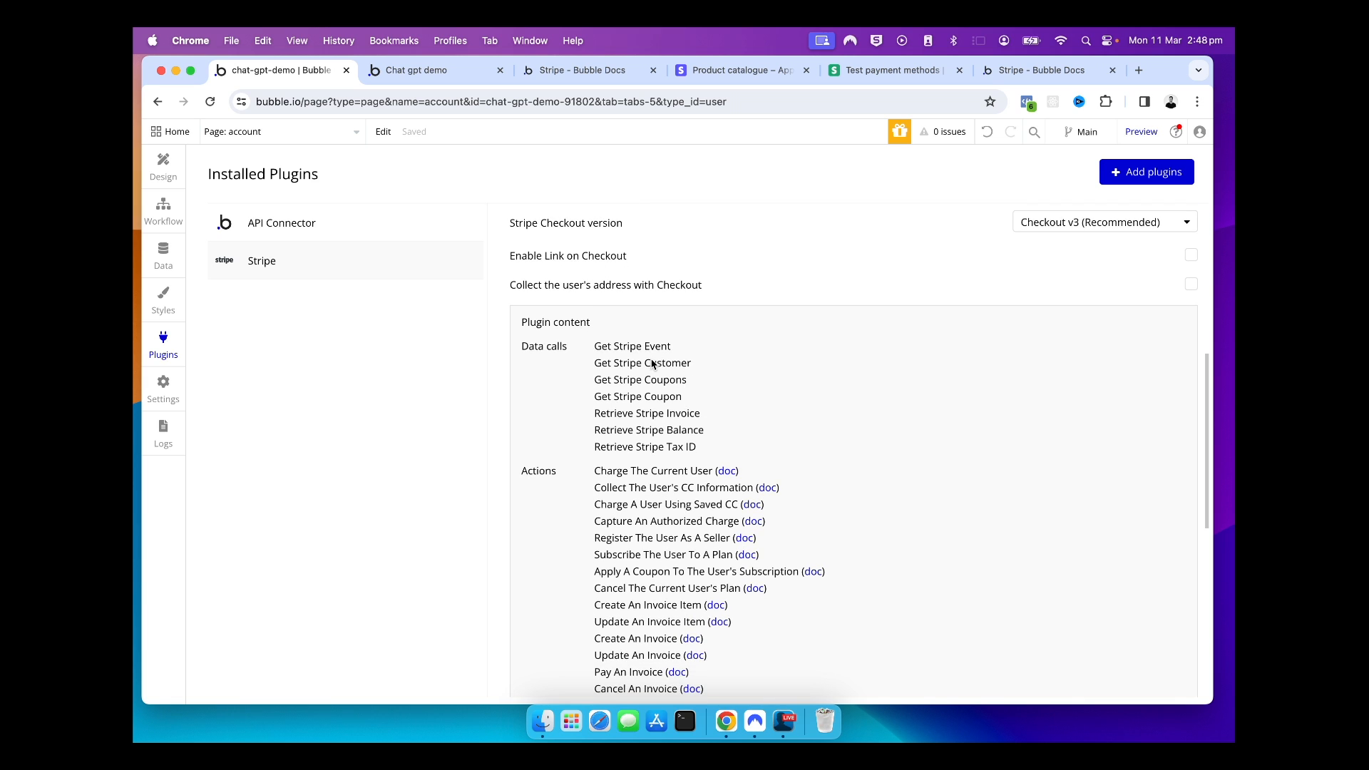
scroll(652, 363, "down", 1)
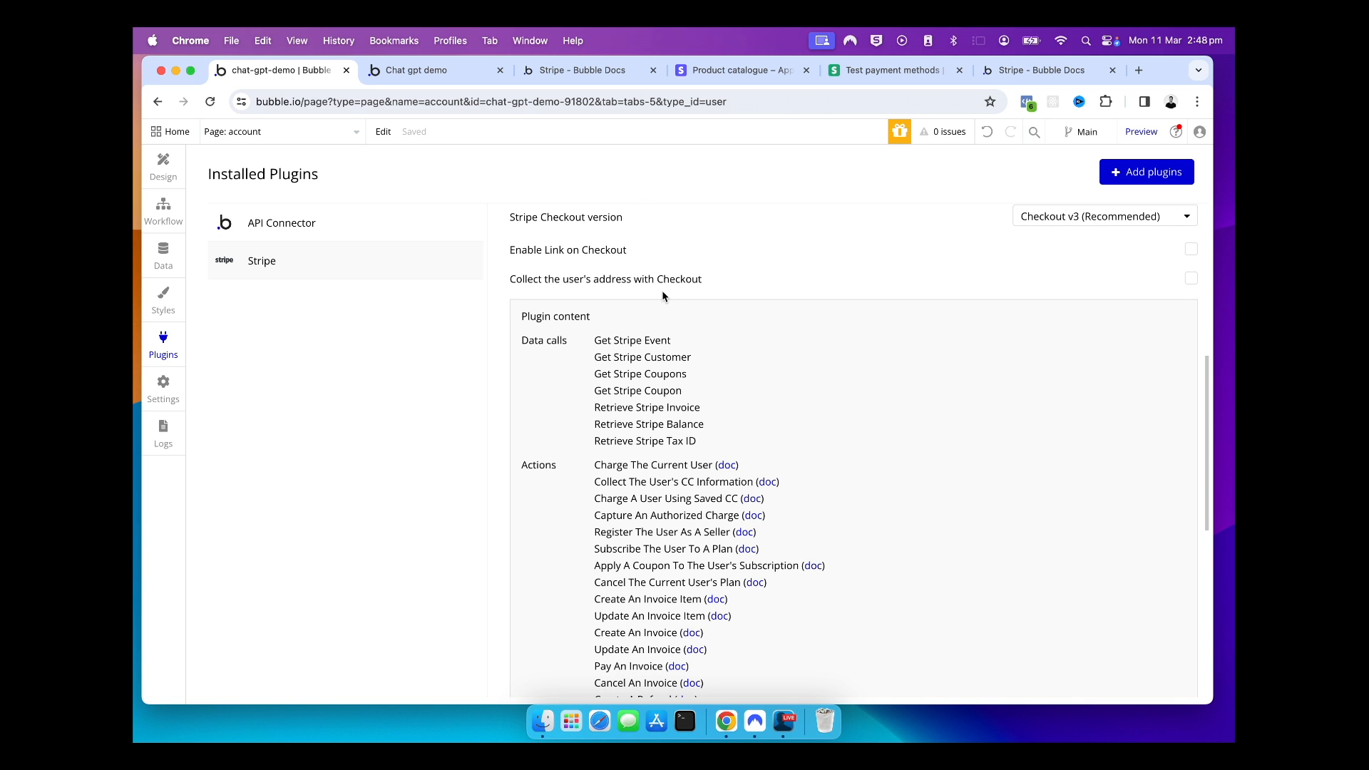
scroll(662, 294, "down", 5)
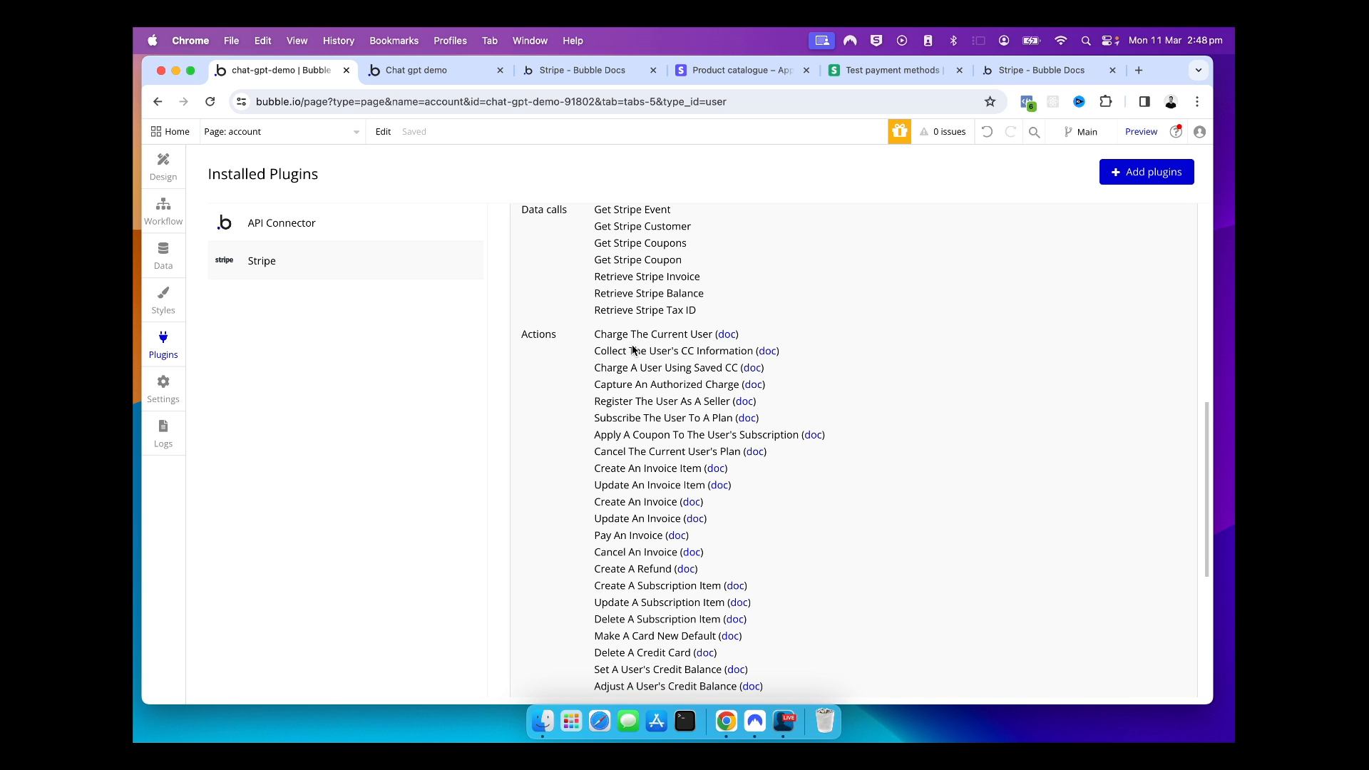
scroll(635, 356, "down", 1)
scroll(643, 403, "down", 7)
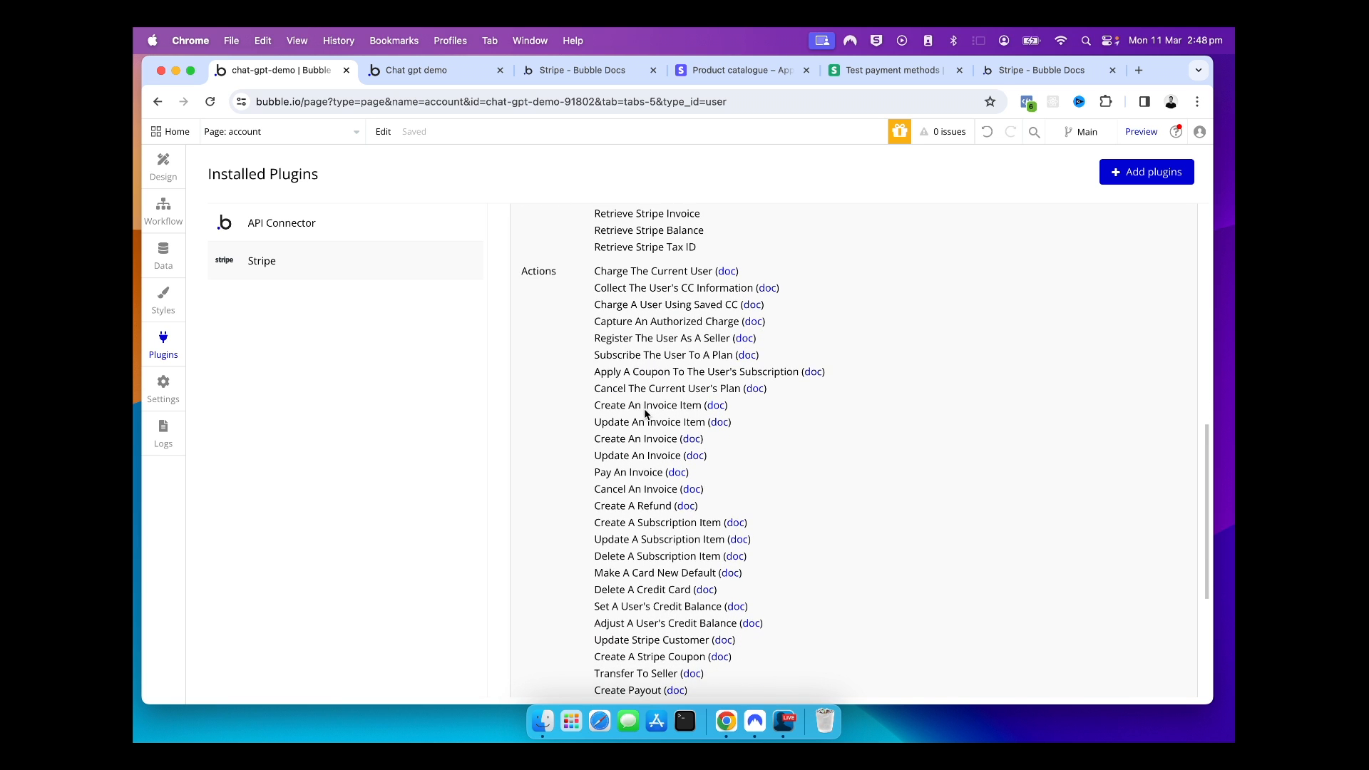
scroll(644, 409, "up", 14)
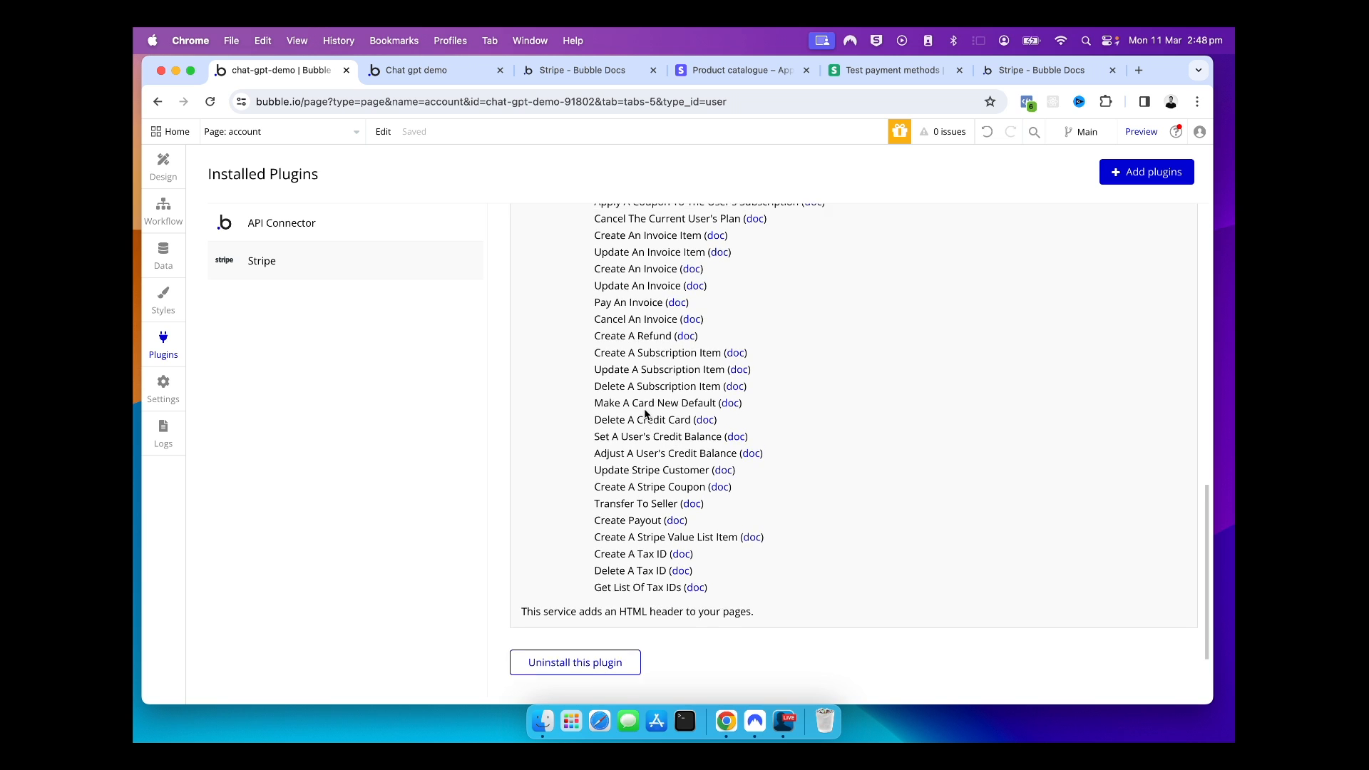
scroll(643, 408, "up", 12)
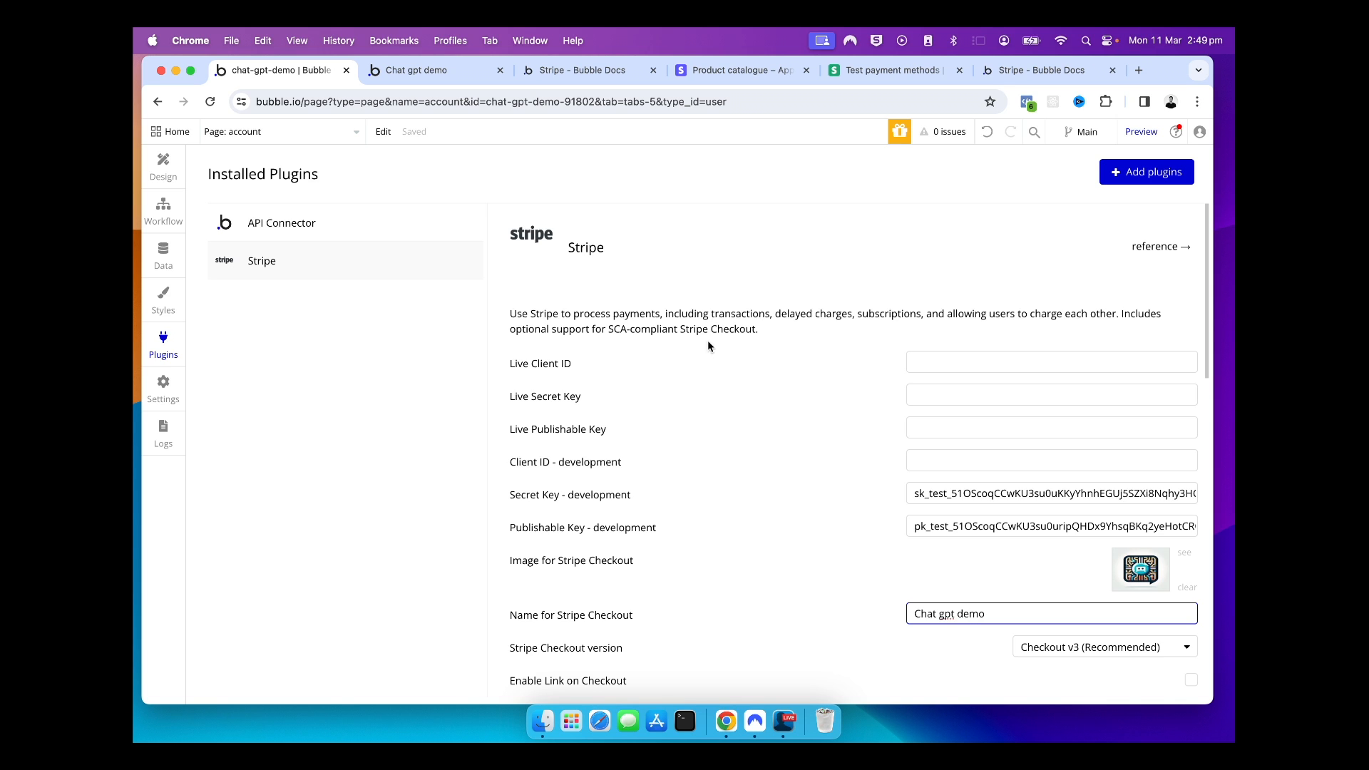
Check the development secret key and publishable key fields in the Stripe plugin's settings.
scroll(713, 341, "down", 3)
left_click(966, 387)
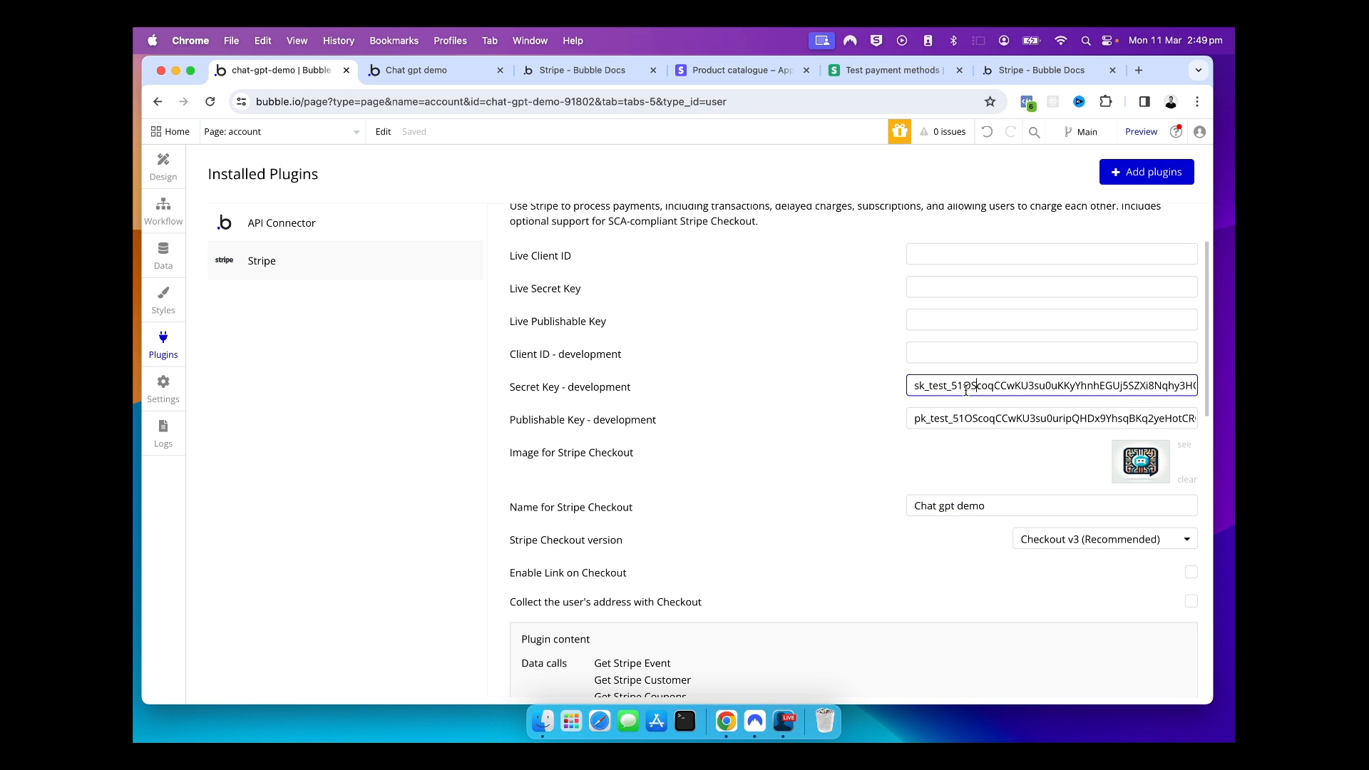
left_click(918, 418)
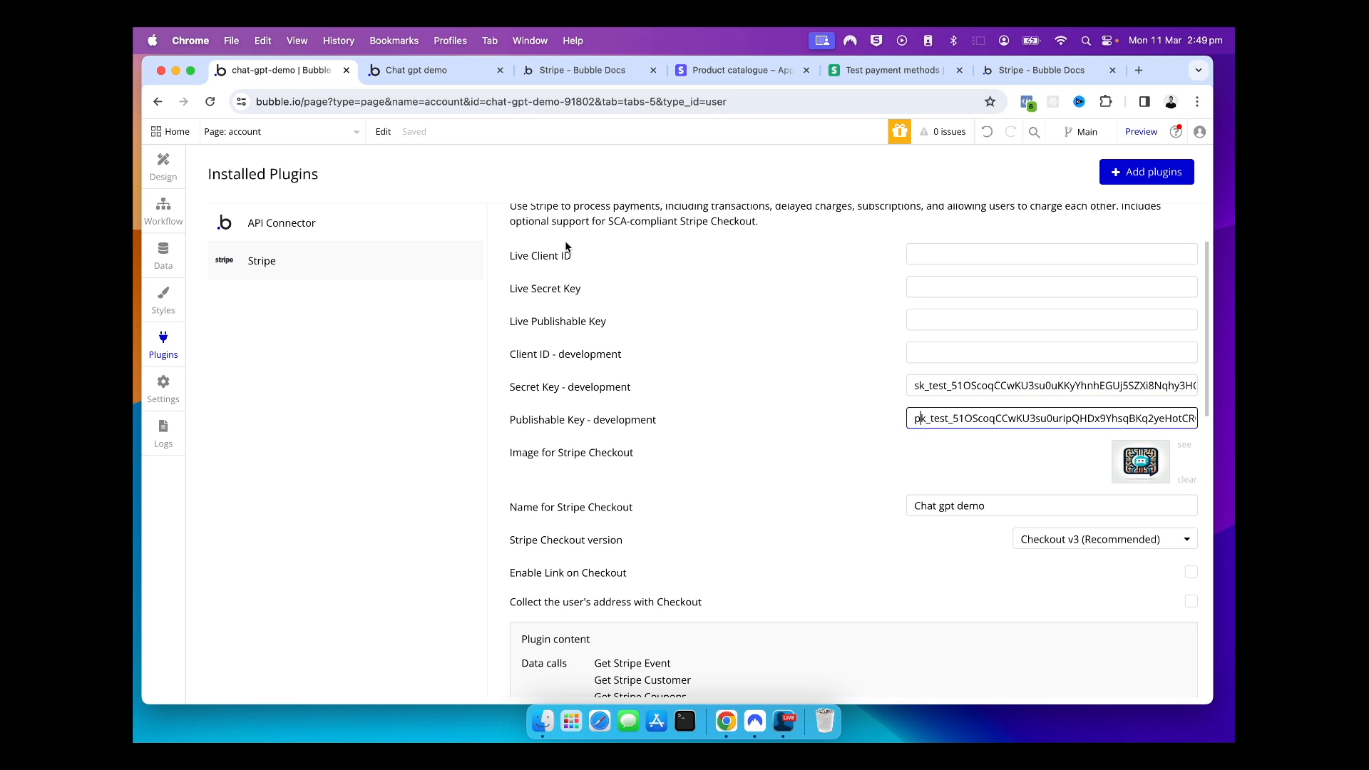
Switch to the Stripe dashboard and open the API keys page in the developer area.
left_click(749, 77)
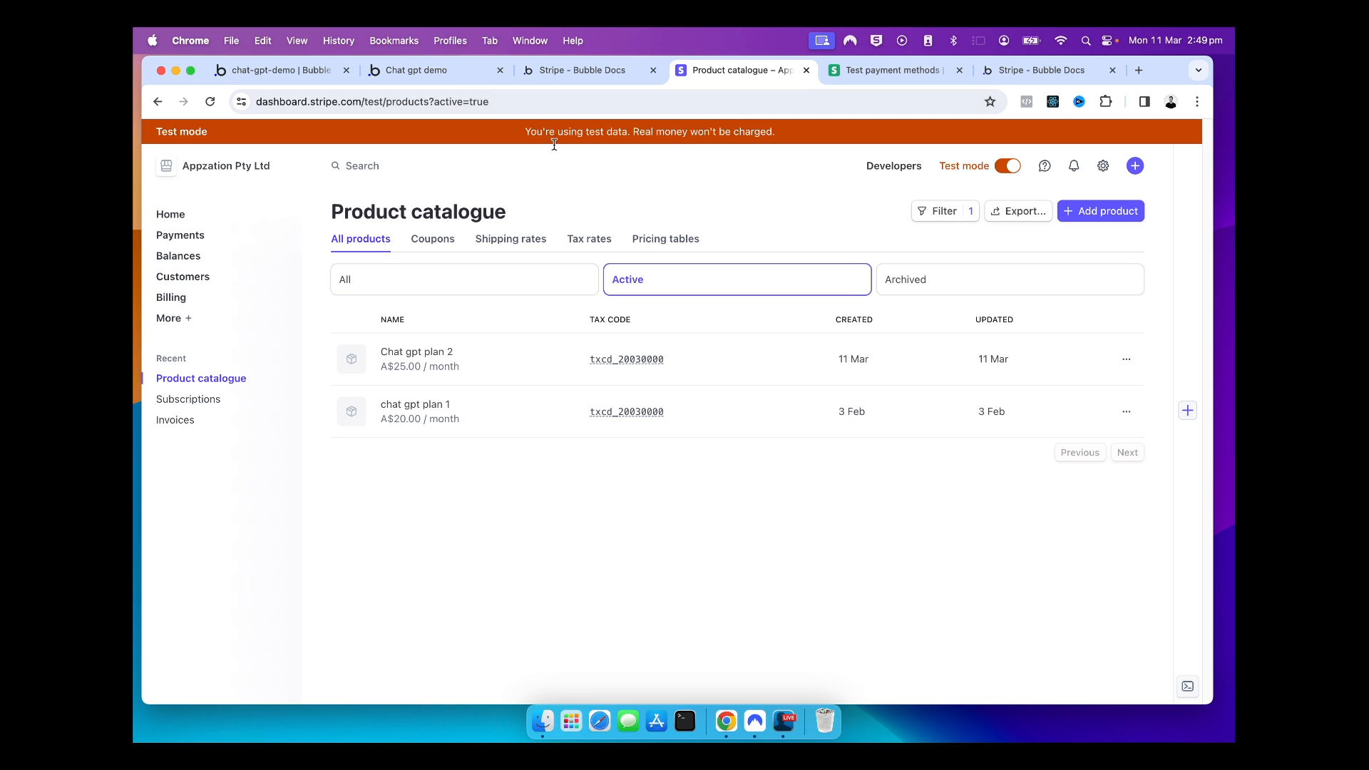
left_click(216, 215)
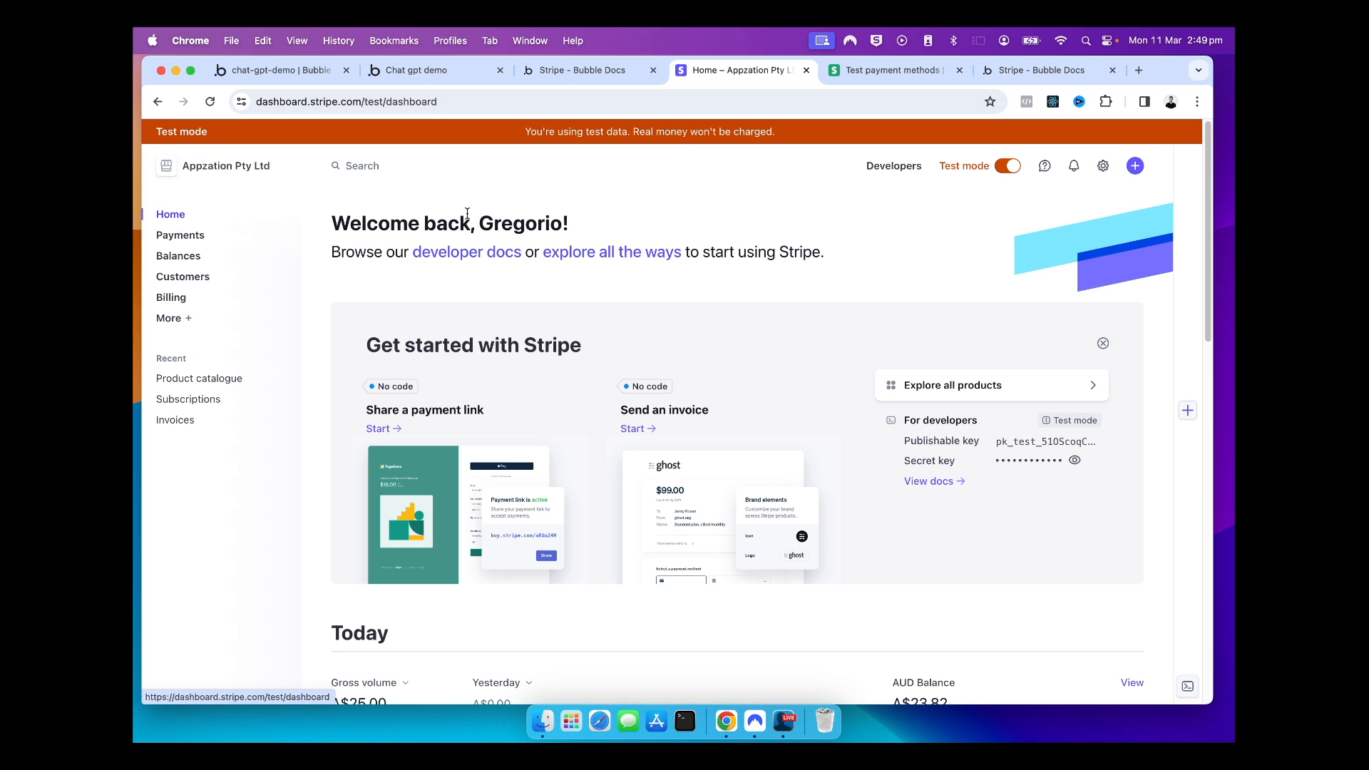
left_click(902, 168)
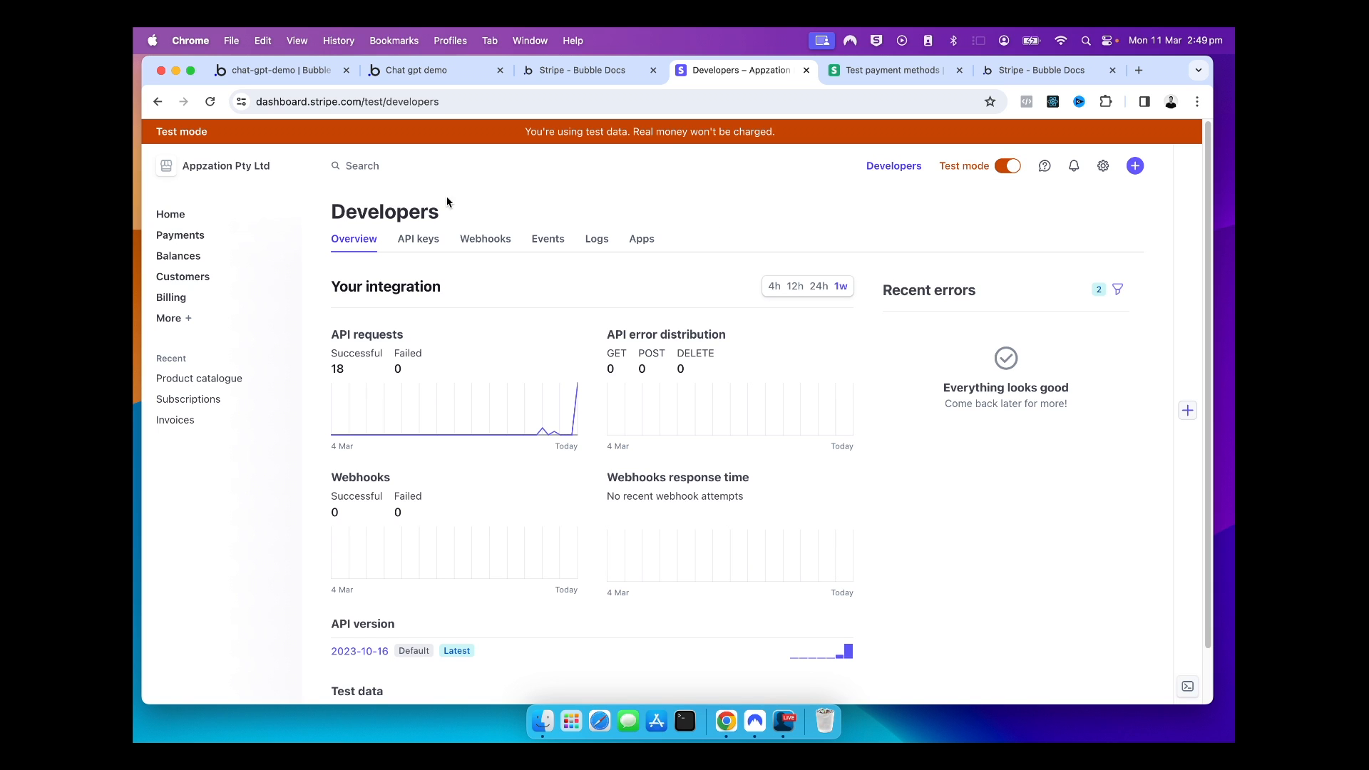
left_click(412, 242)
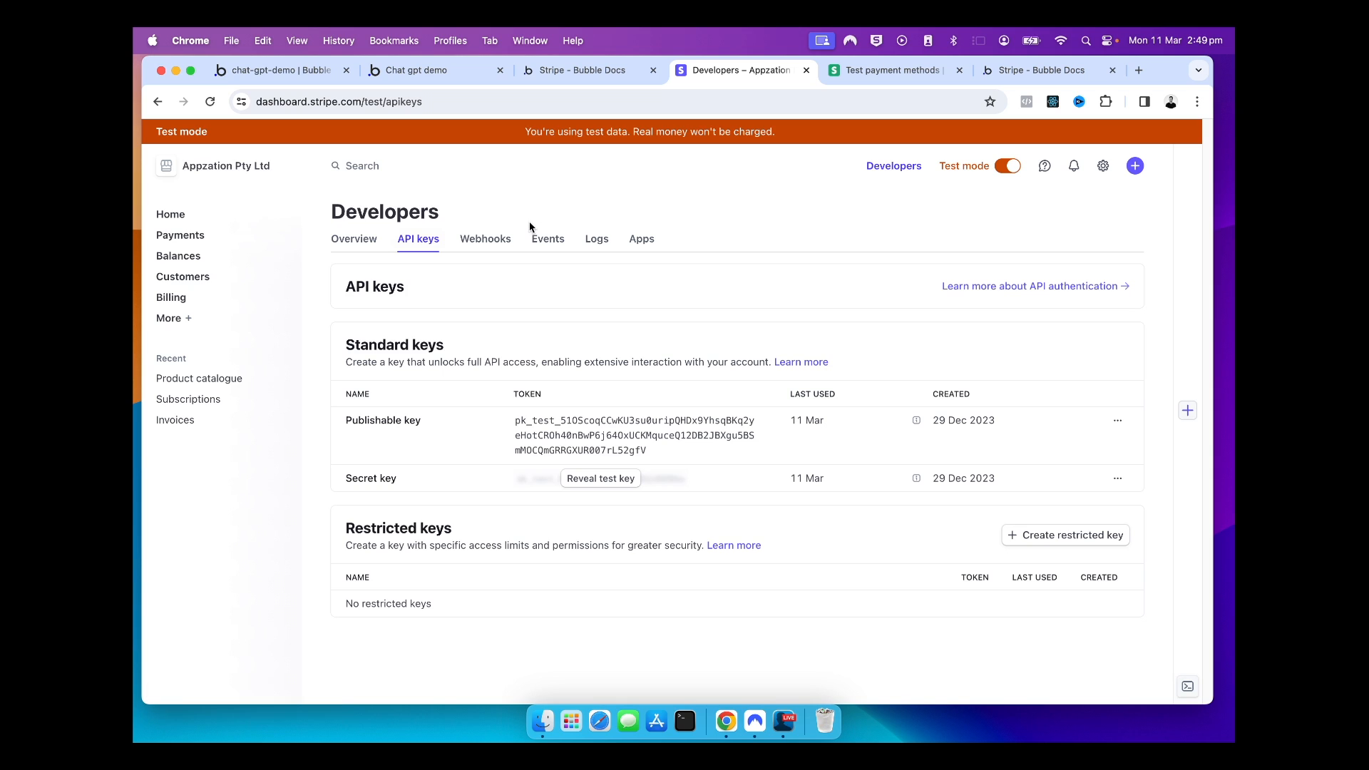
Copy the publishable test key, reveal and copy the secret test key, and hide the secret key again.
left_click(542, 441)
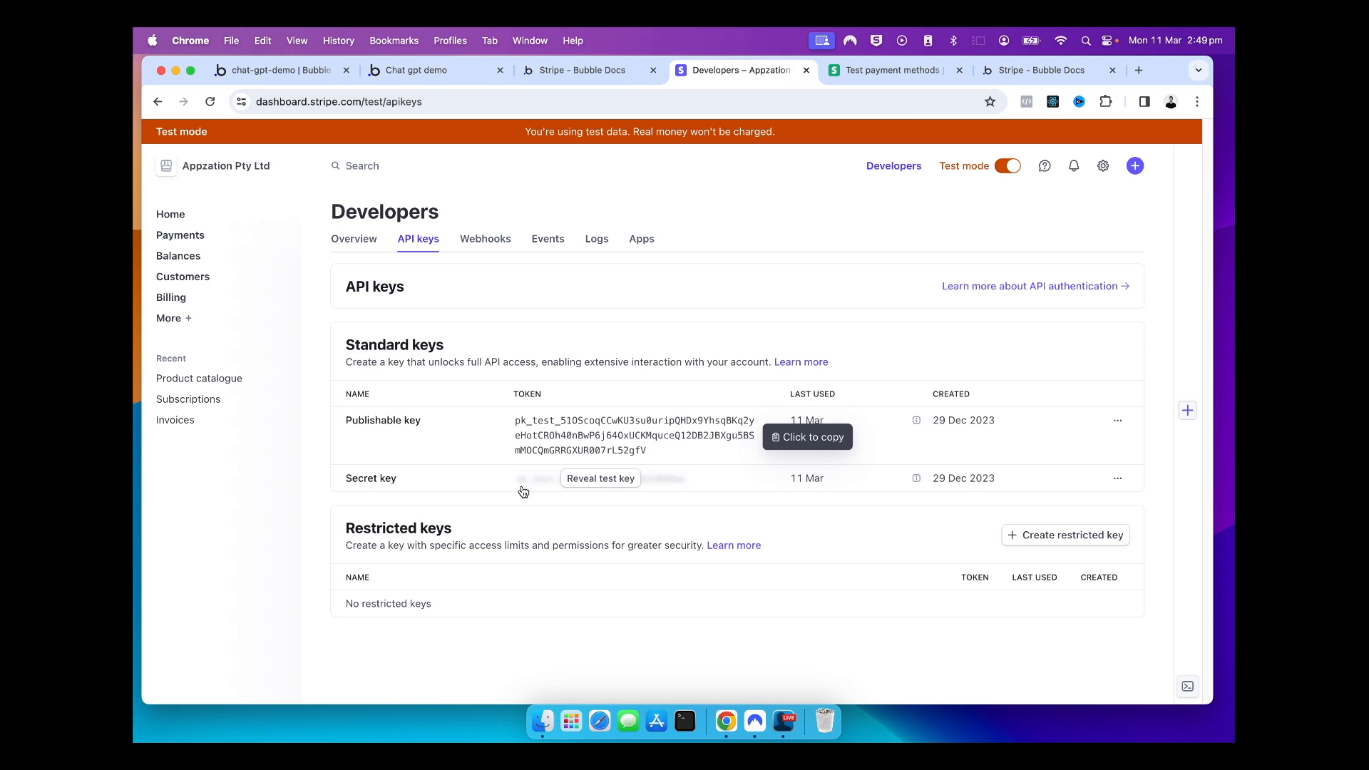
left_click(588, 481)
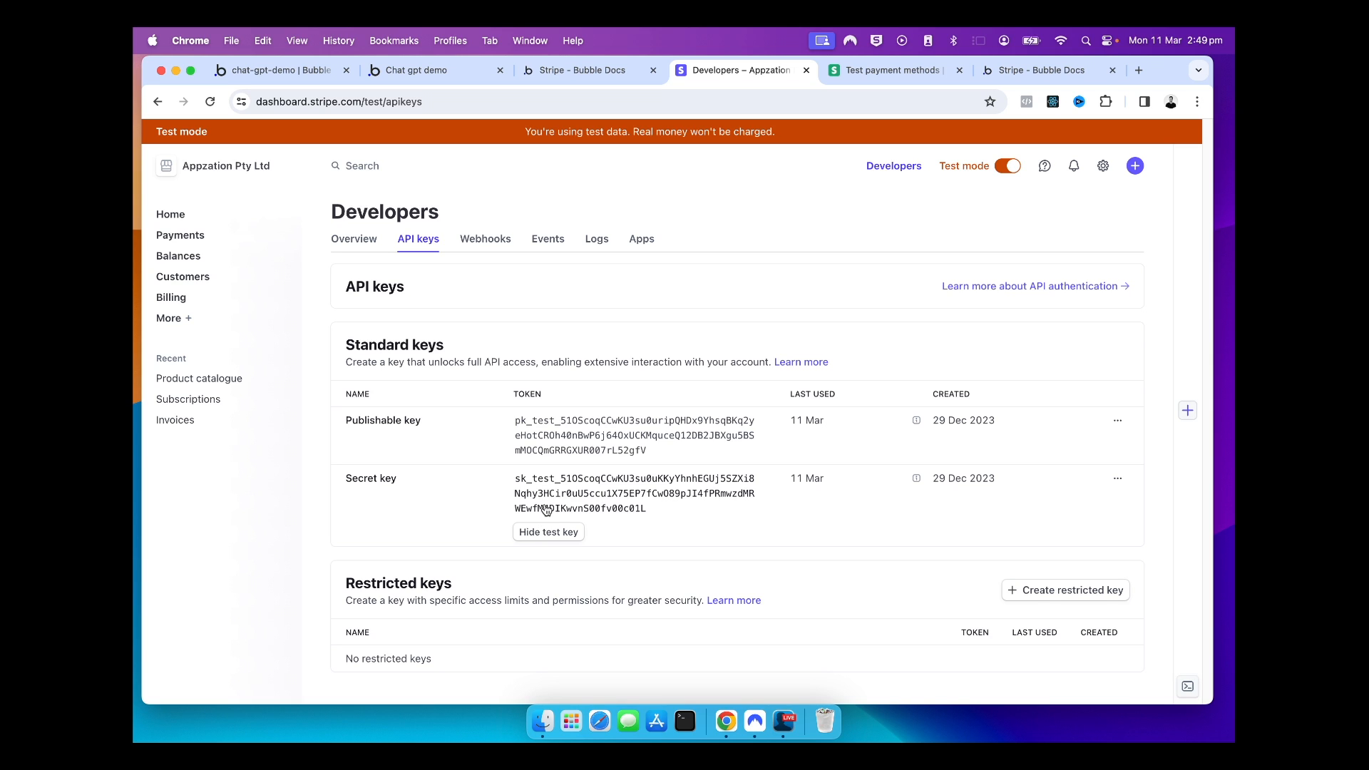
left_click(543, 506)
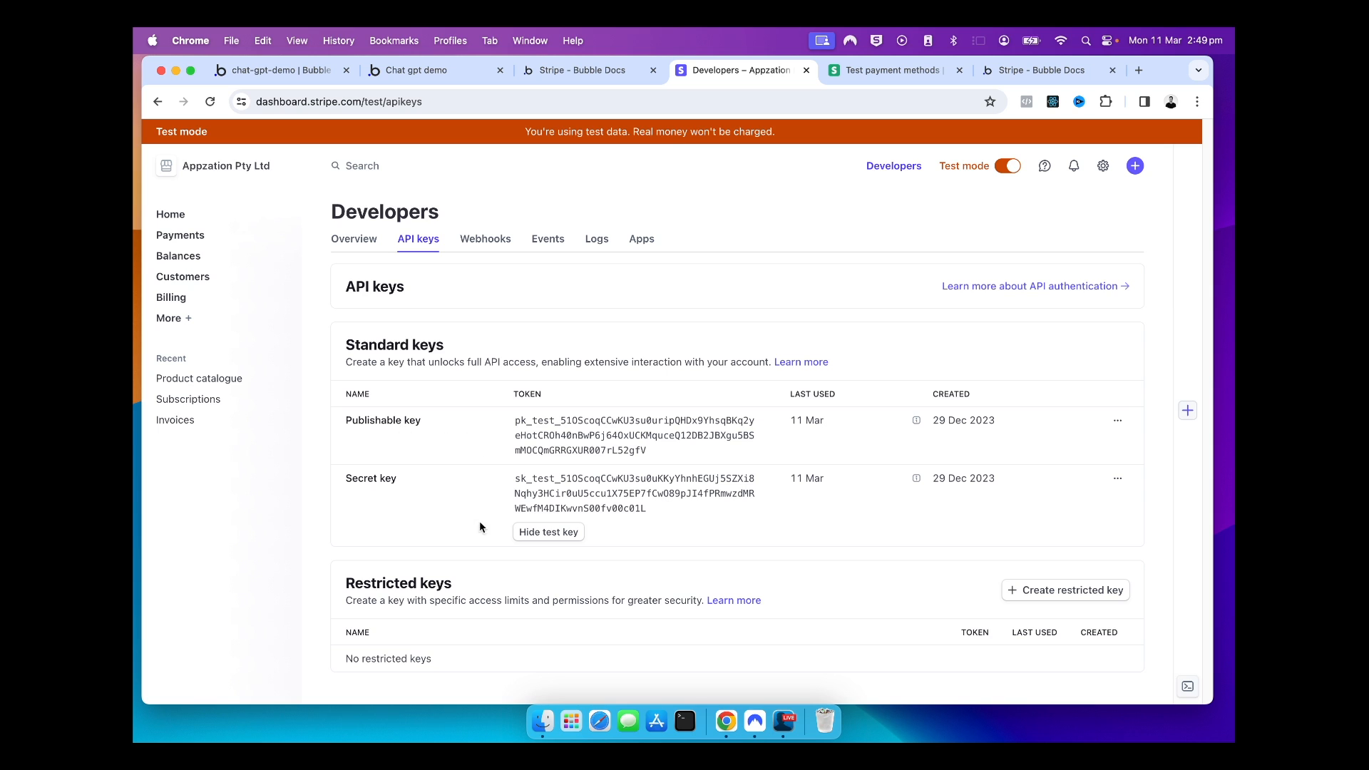
left_click(528, 533)
Return to the Stripe plugin's settings in Bubble and compare the development secret and publishable key fields with the copied keys.
left_click(438, 70)
left_click(296, 71)
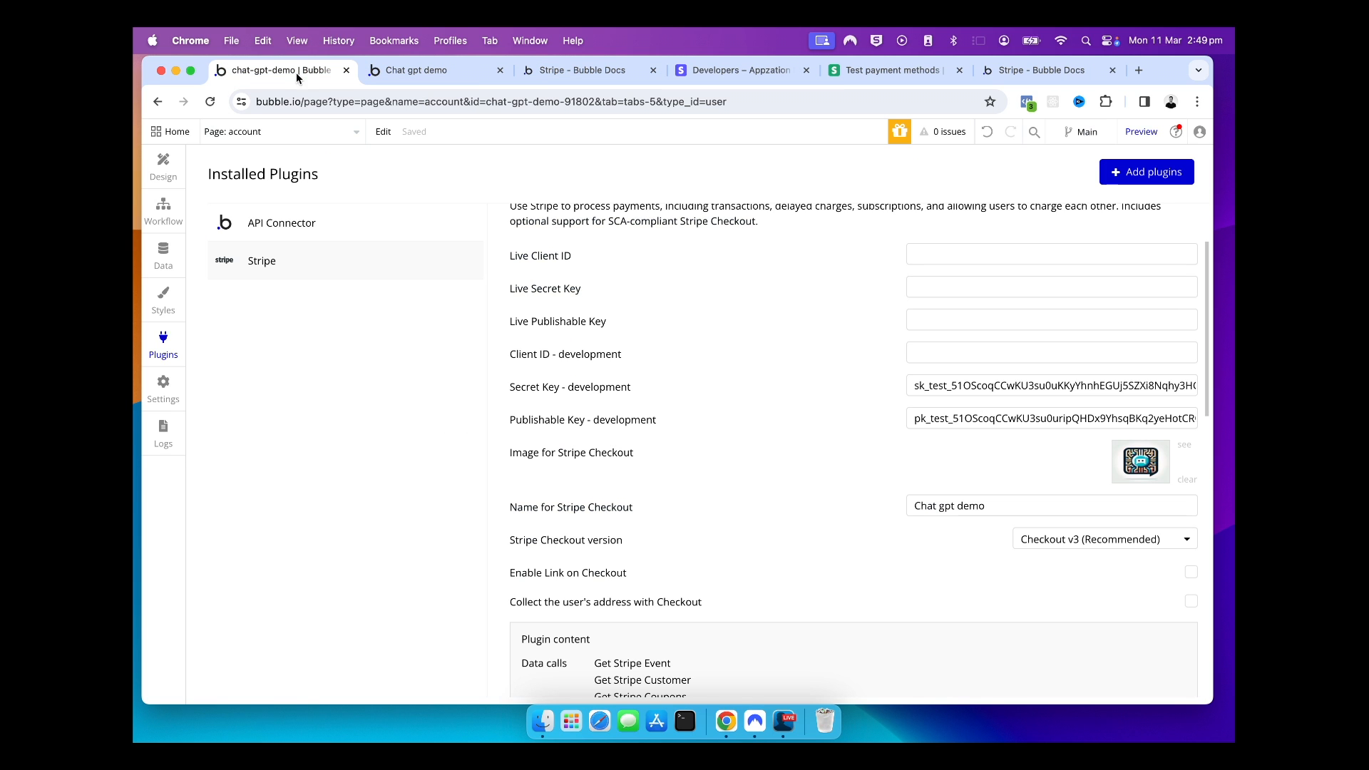
left_click(963, 390)
left_click(965, 421)
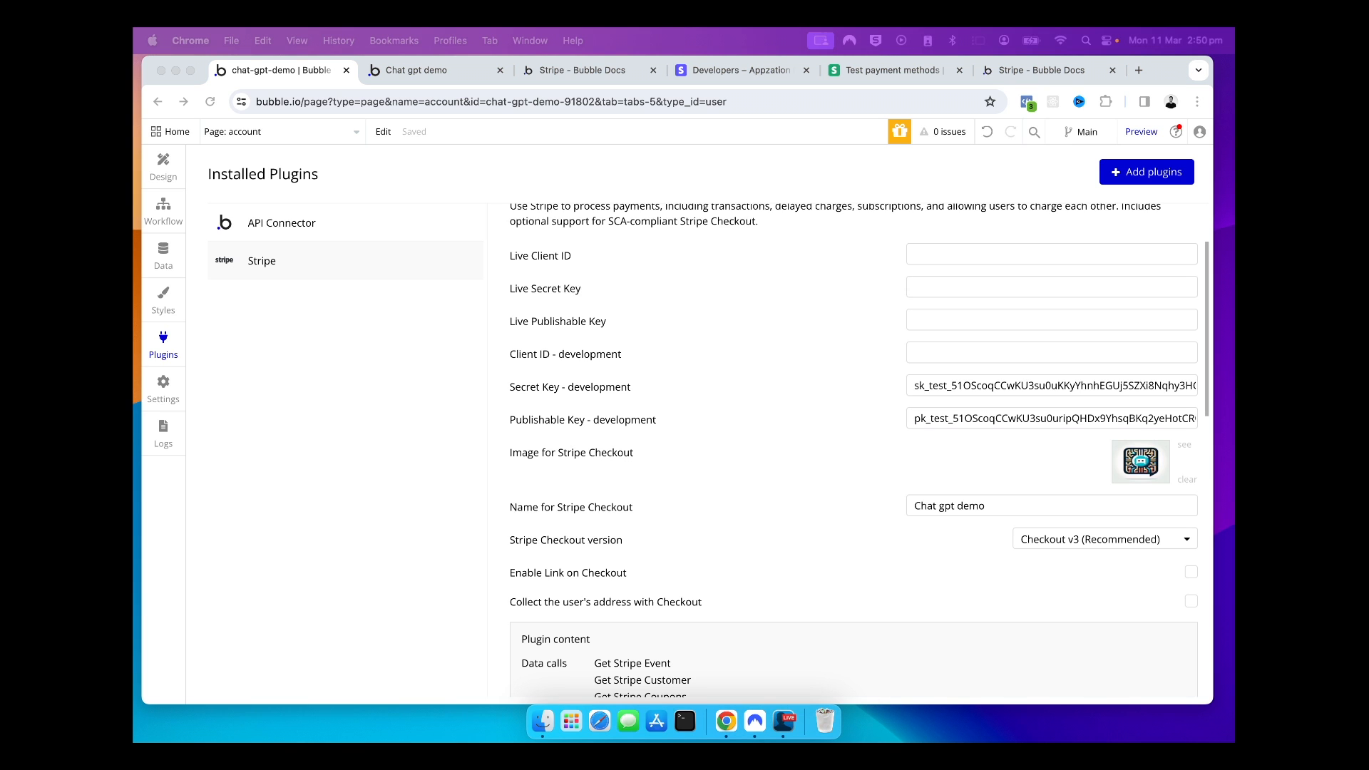
left_click(298, 467)
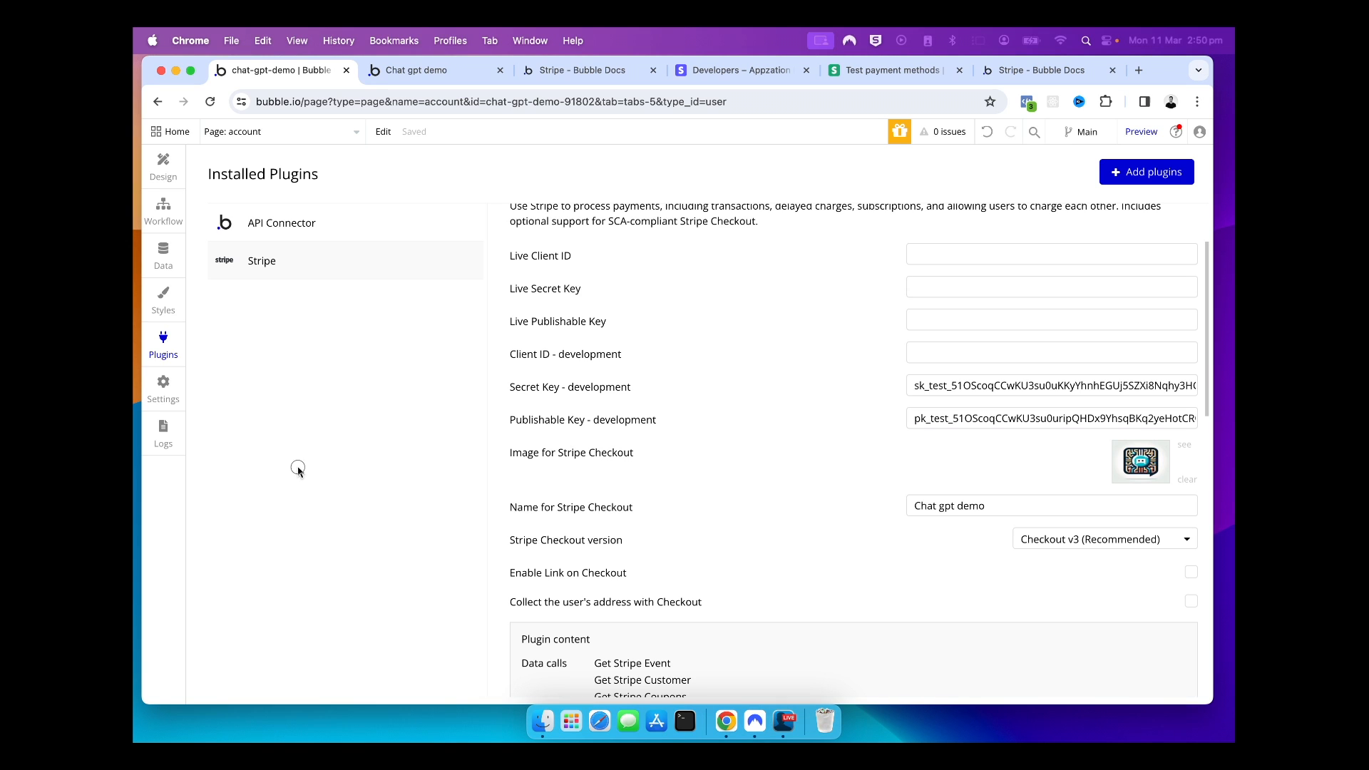
Replace the Status row's placeholder text on the account page with the dynamic value Current User's Stripe Customer subscription's Status.
left_click(171, 169)
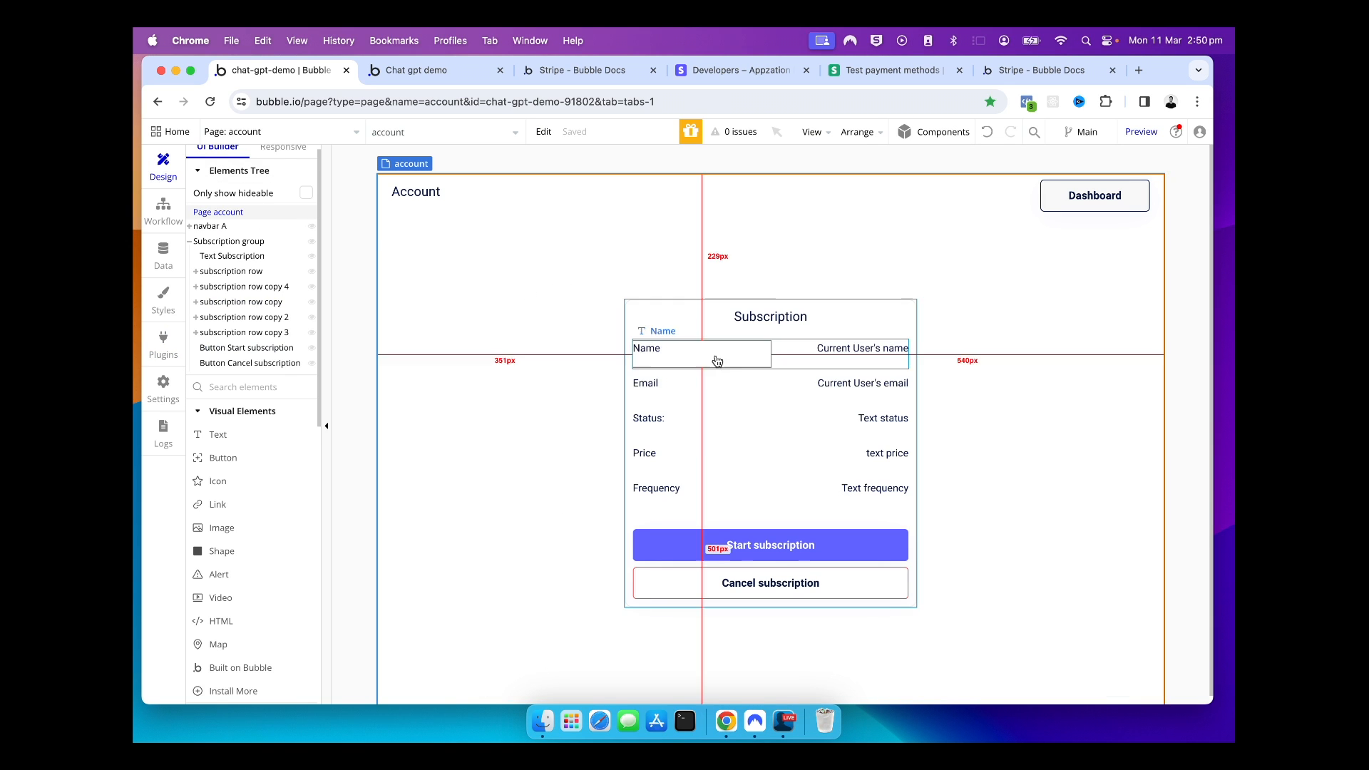
left_click(892, 423)
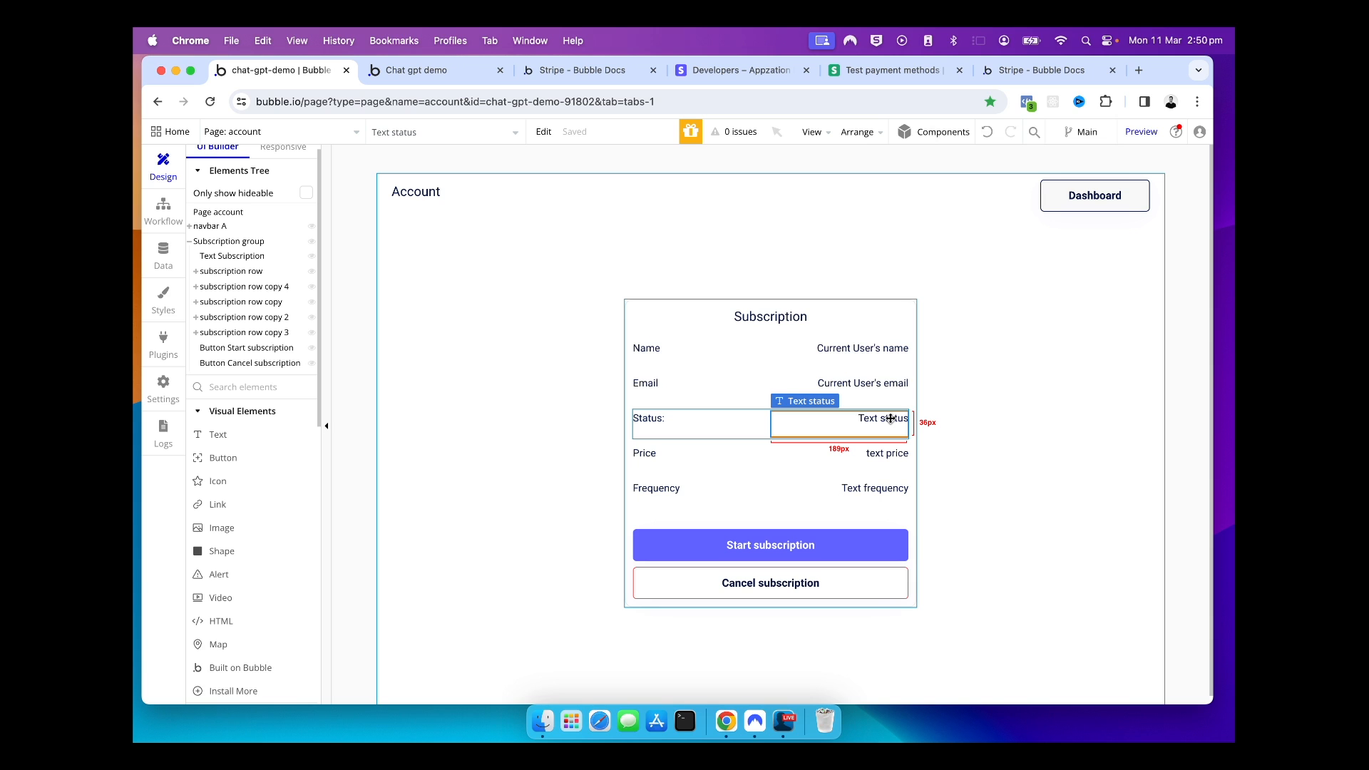
double_click(891, 419)
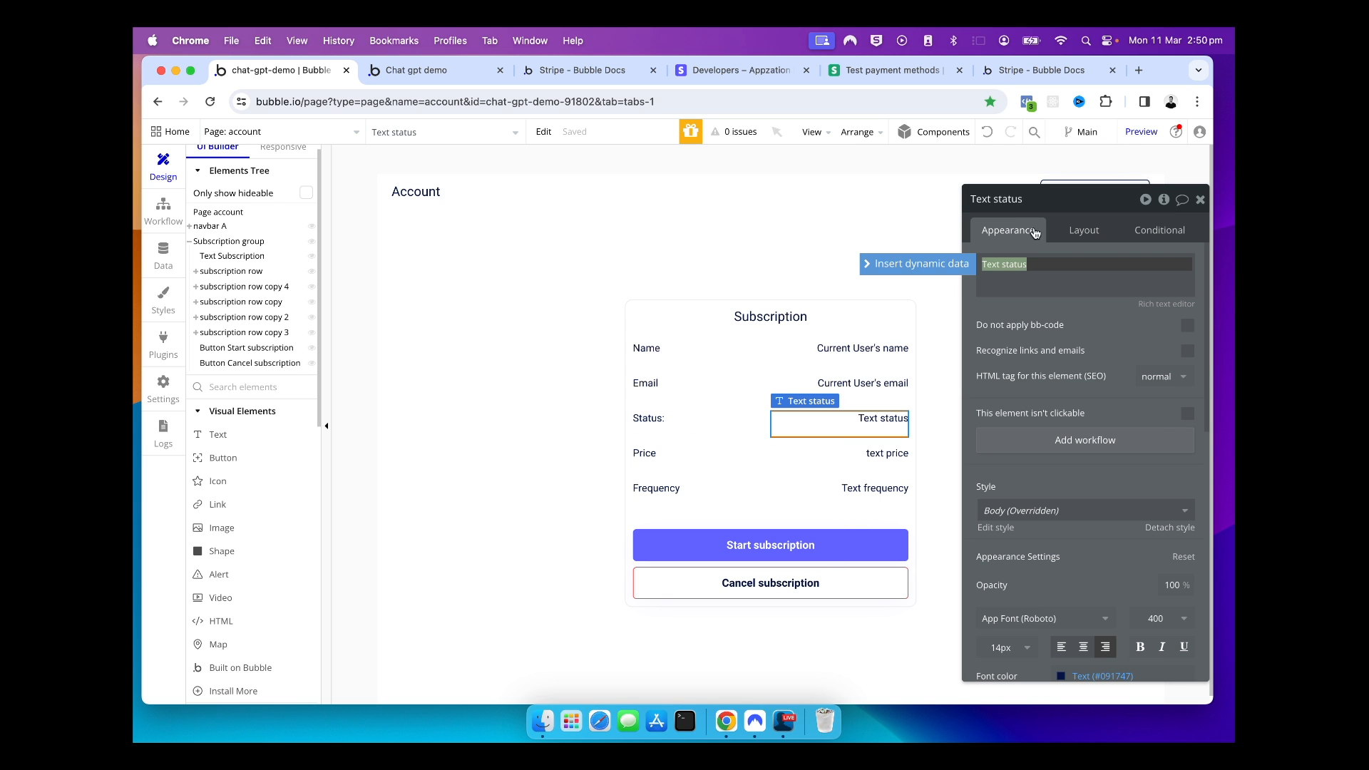
key("BackSpace")
scroll(1066, 356, "down", 10)
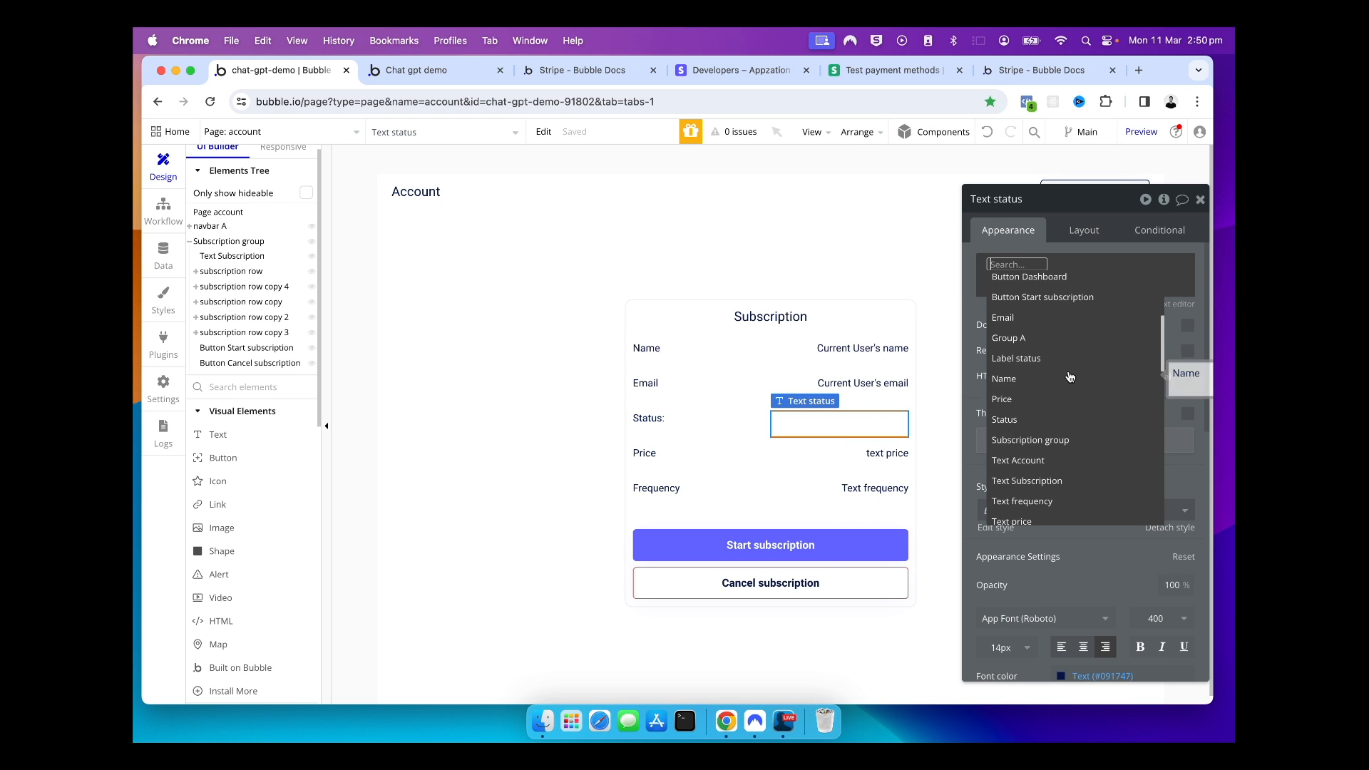
scroll(1070, 376, "up", 10)
left_click(1019, 343)
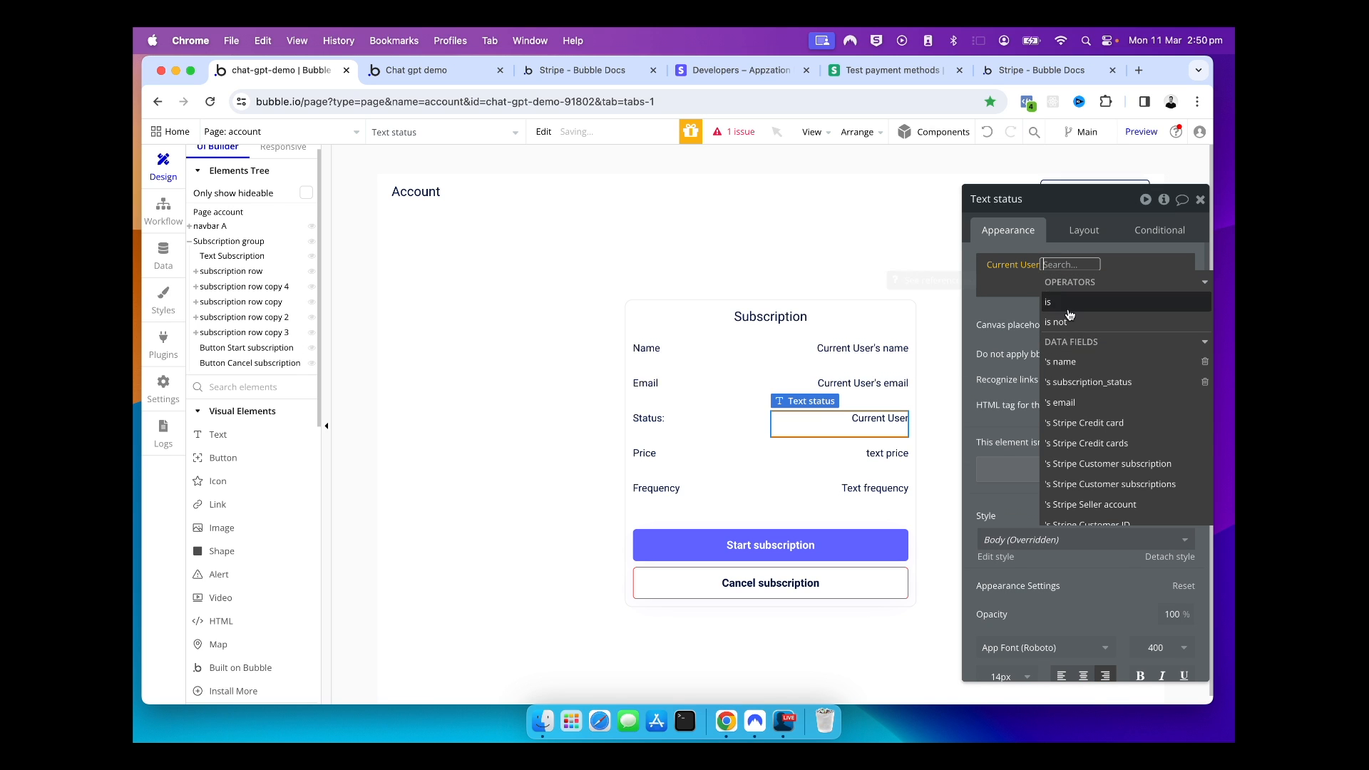
left_click(1041, 381)
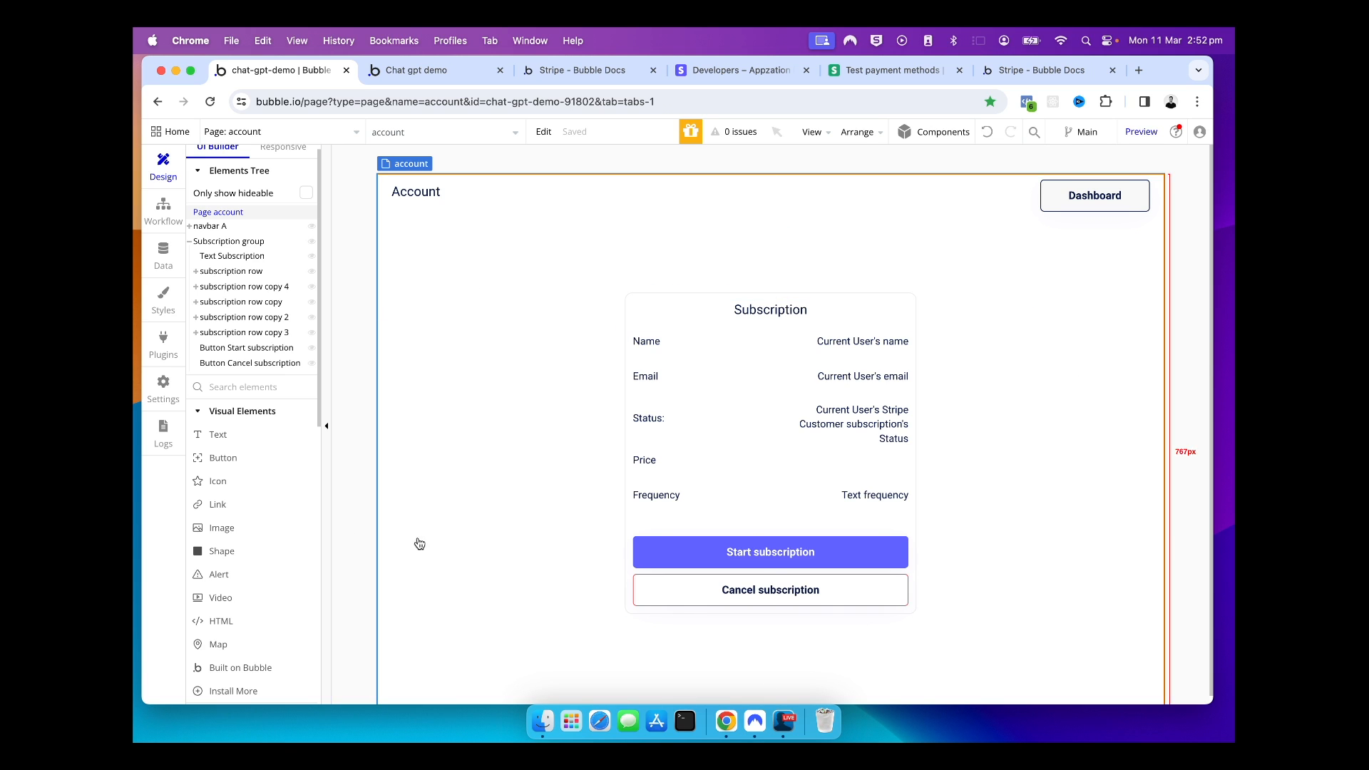
Create a workflow for the Start subscription button with the payment action Subscribe the user to a plan.
left_click(696, 554)
double_click(691, 553)
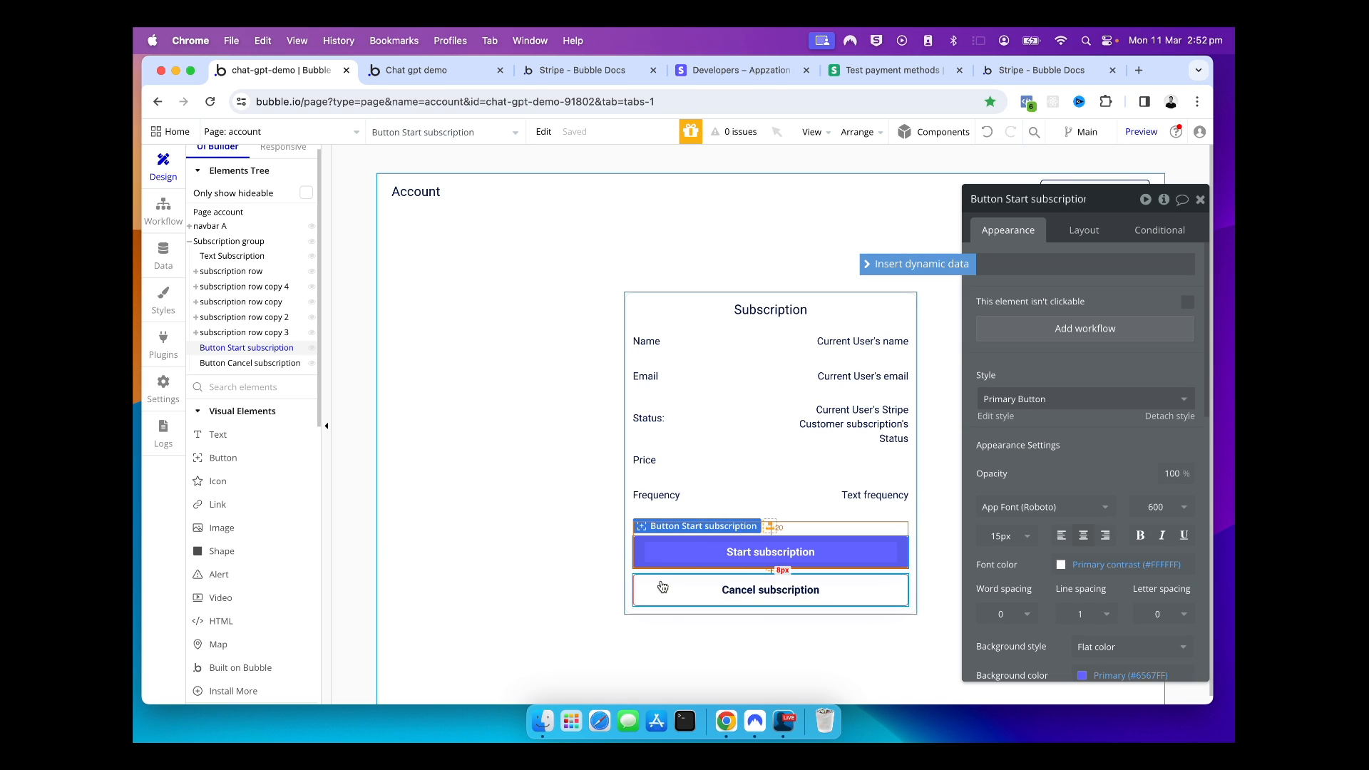
left_click(1045, 332)
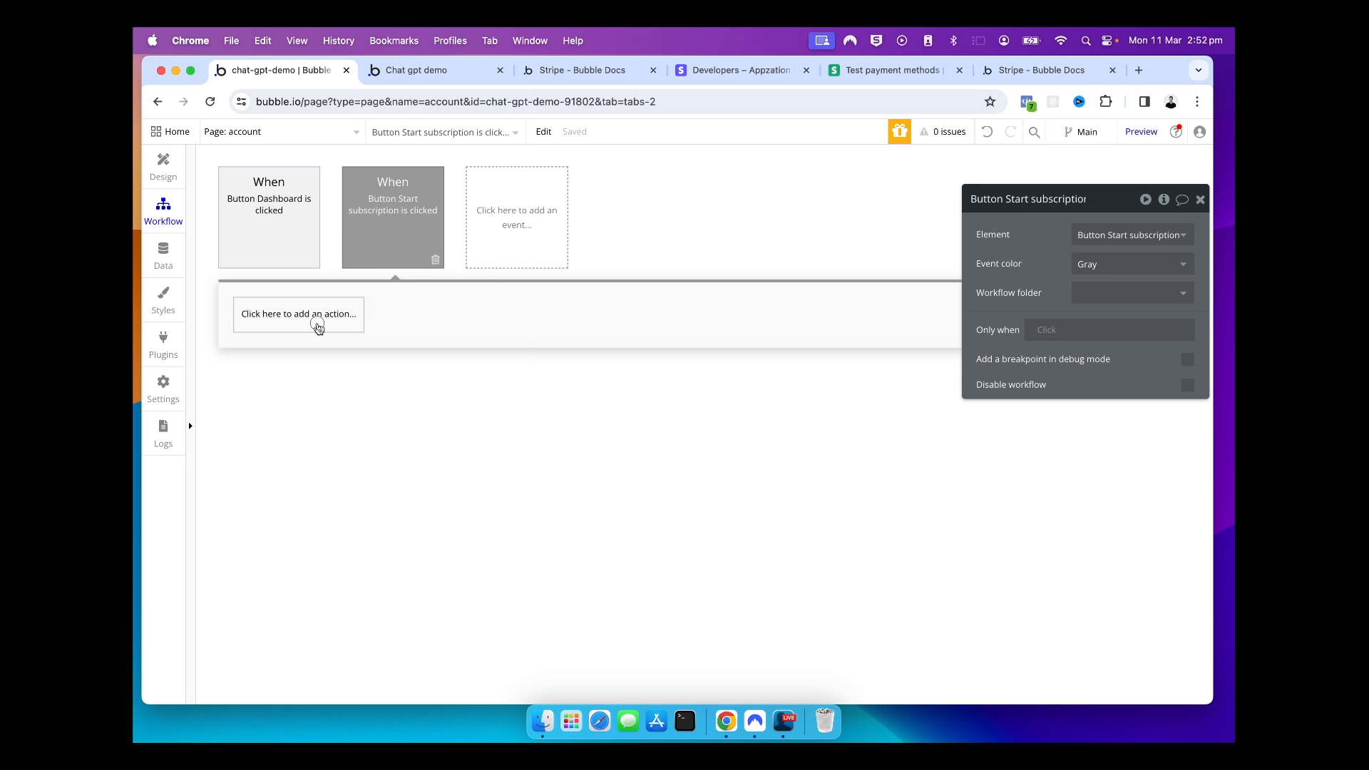
left_click(318, 327)
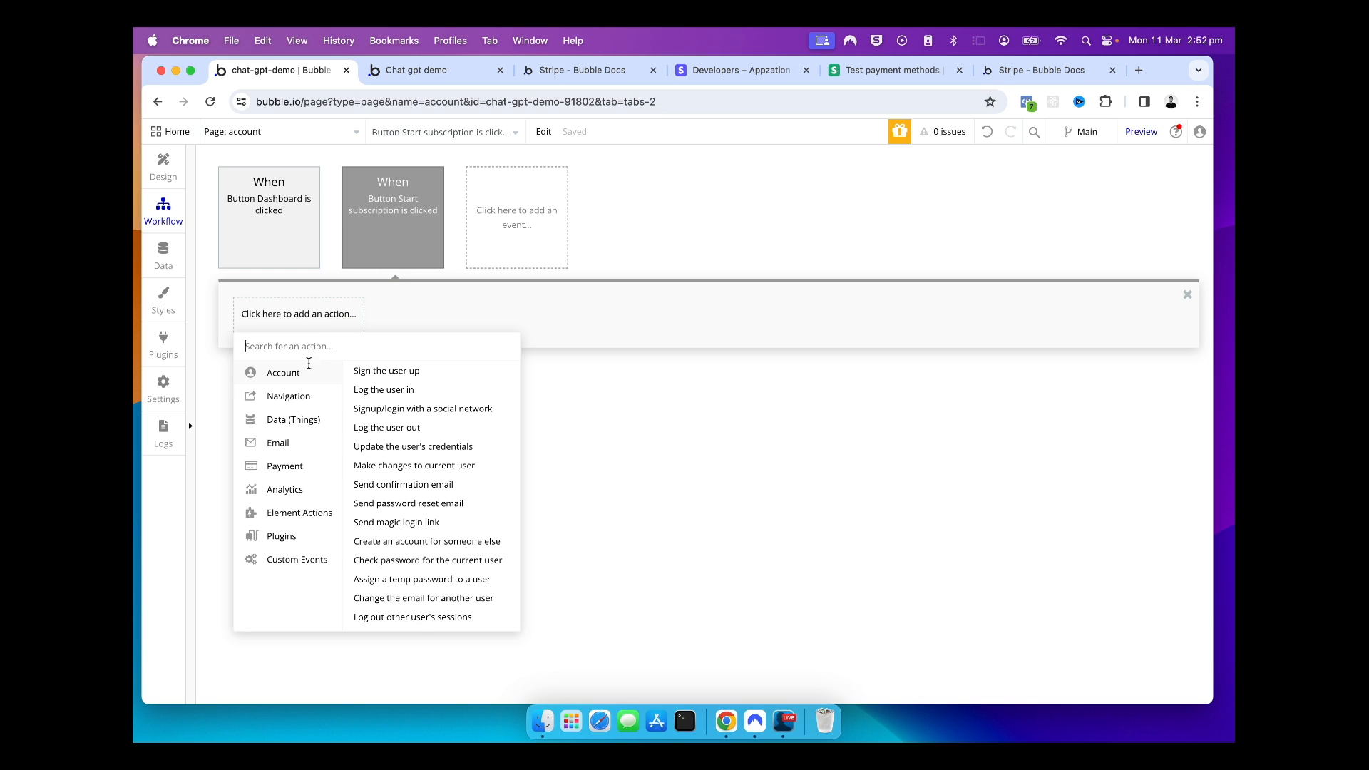
mouse_move(285, 469)
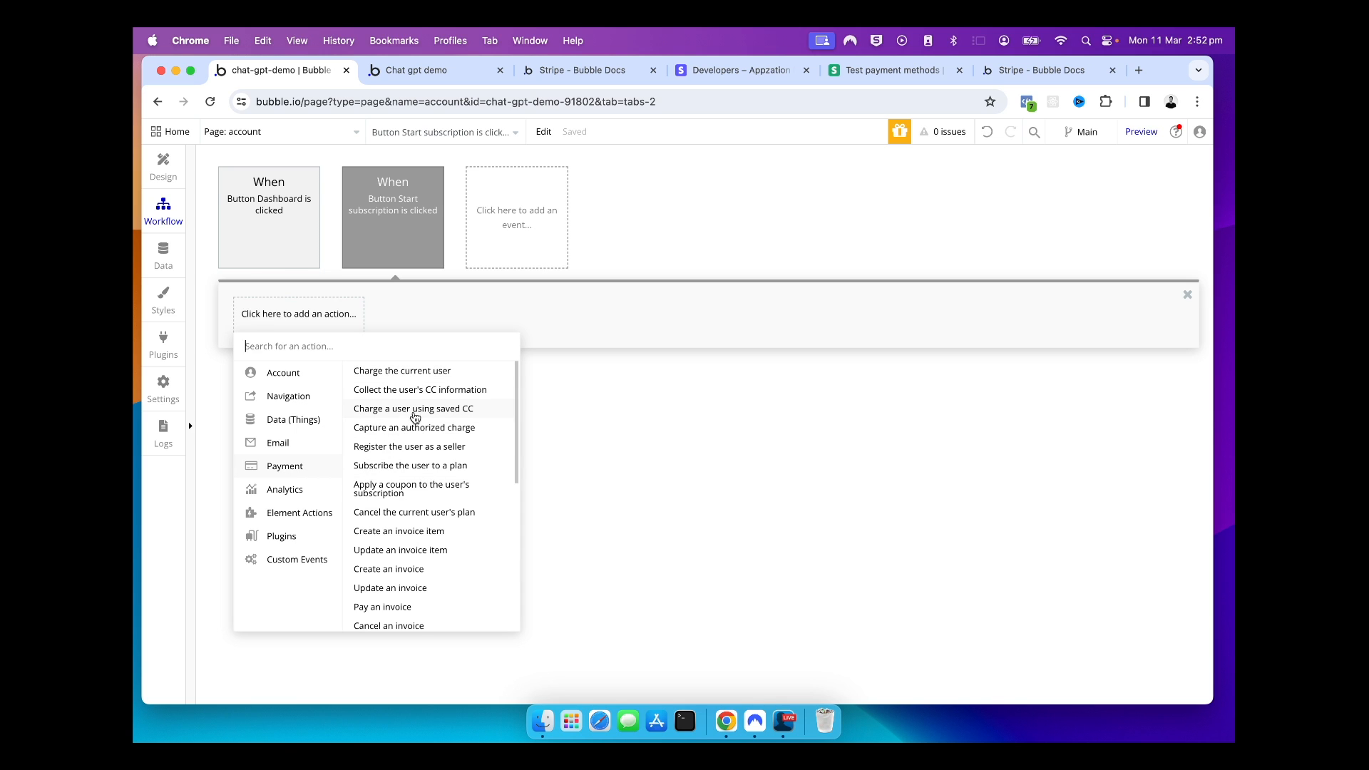
left_click(489, 472)
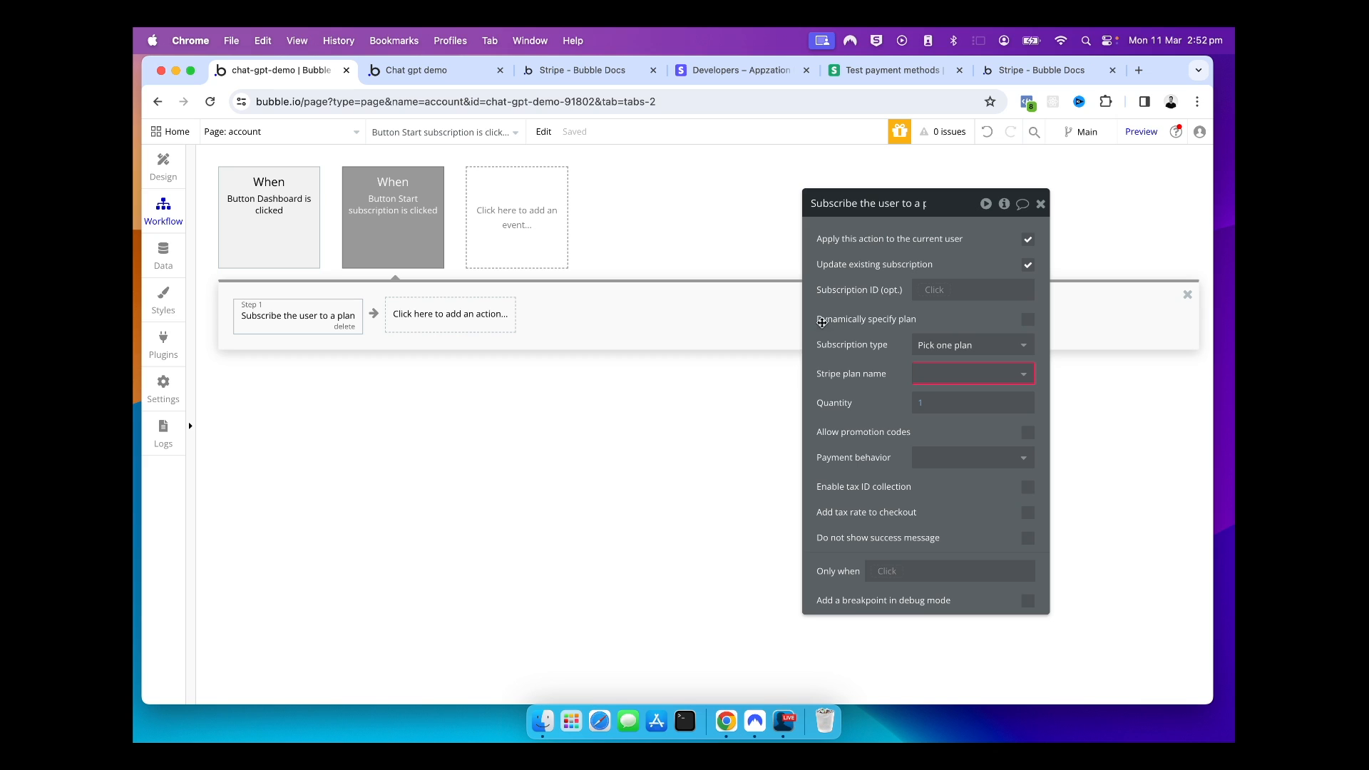
Set the action's subscription type to Pick one plan and view the available Stripe plan names.
left_click(1005, 347)
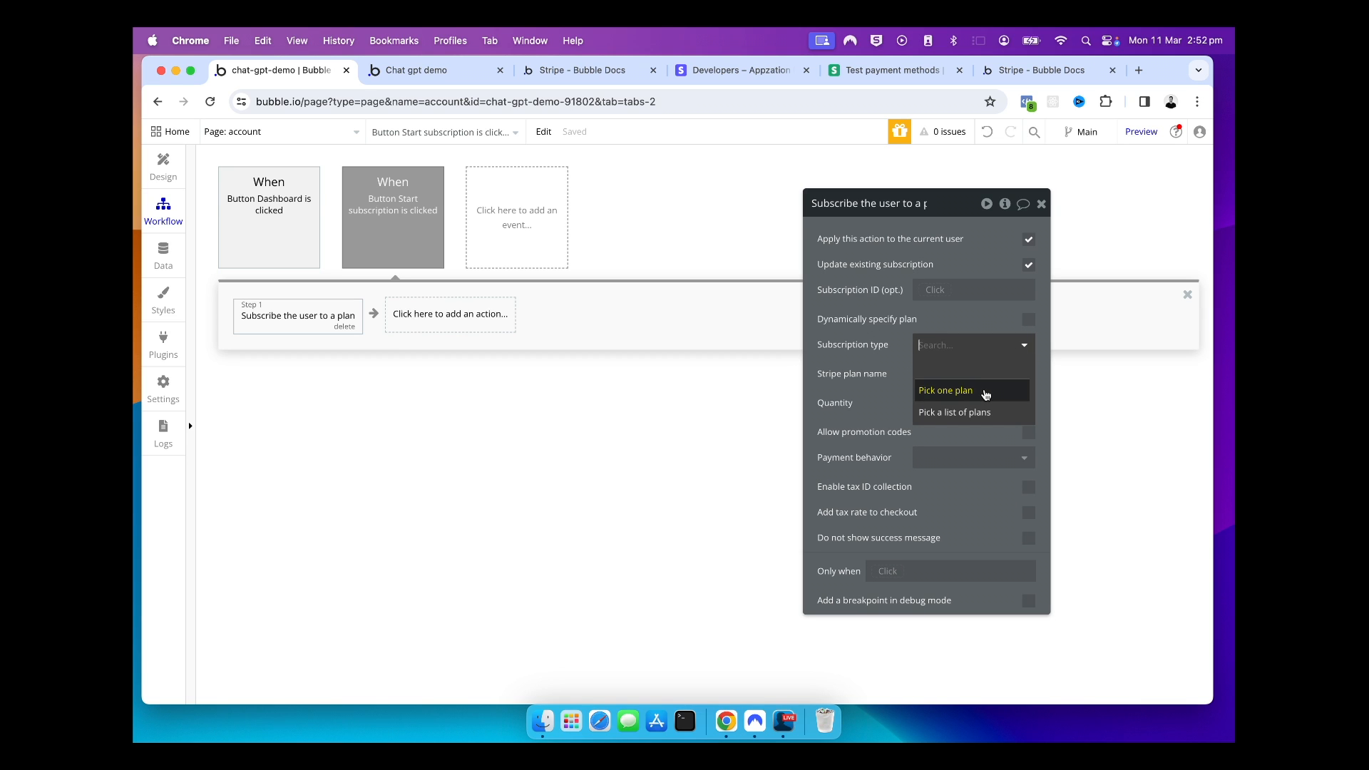
left_click(985, 395)
left_click(952, 375)
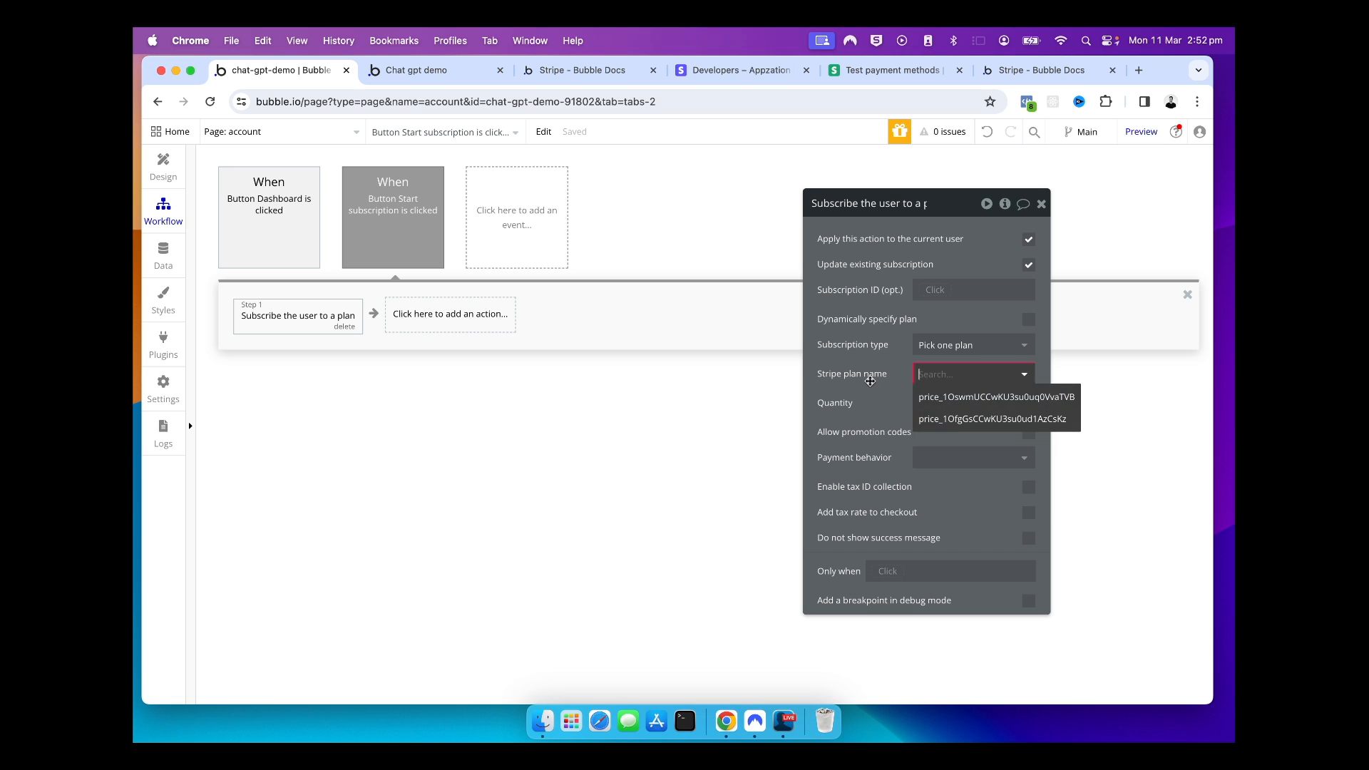
left_click(869, 380)
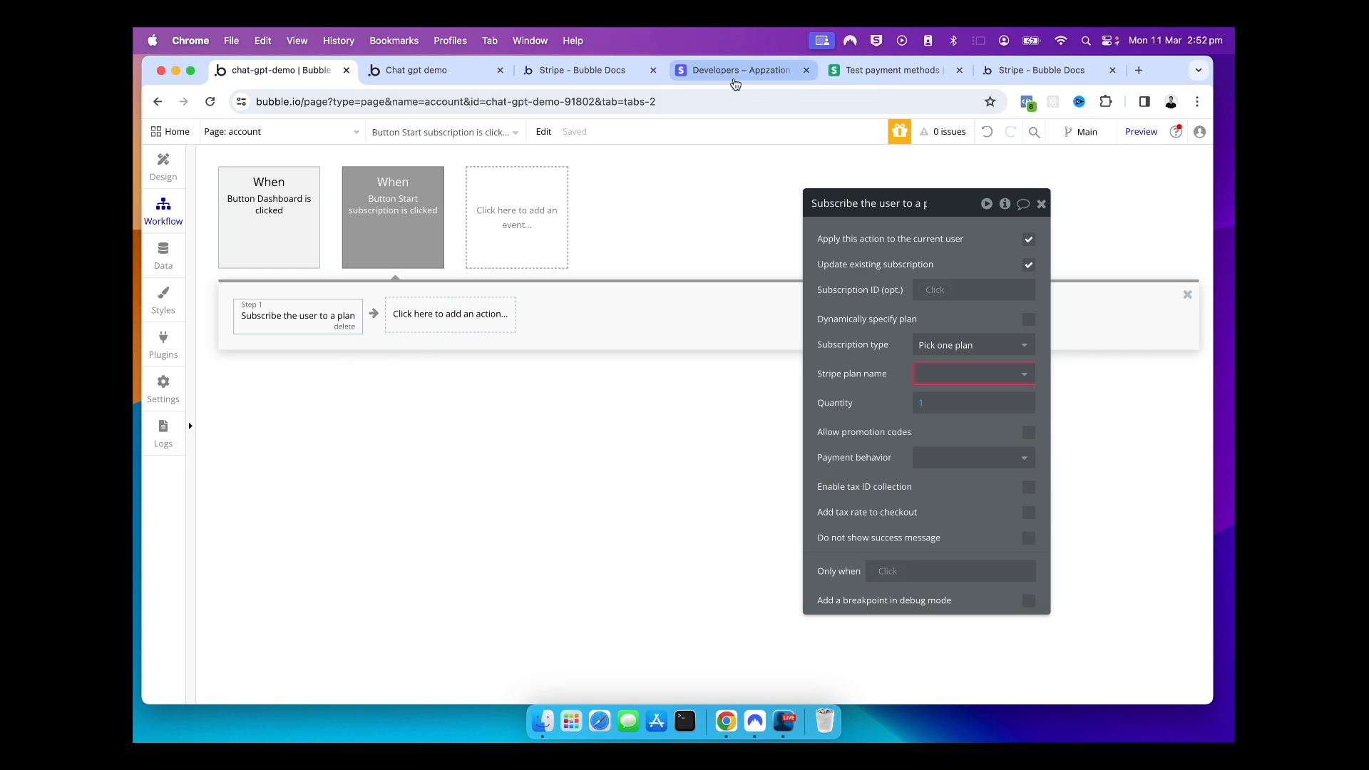
Start a new product in Stripe's product catalogue named Chat gpt plan 3 with the description "Chat gpt plan monthly subscription".
left_click(734, 79)
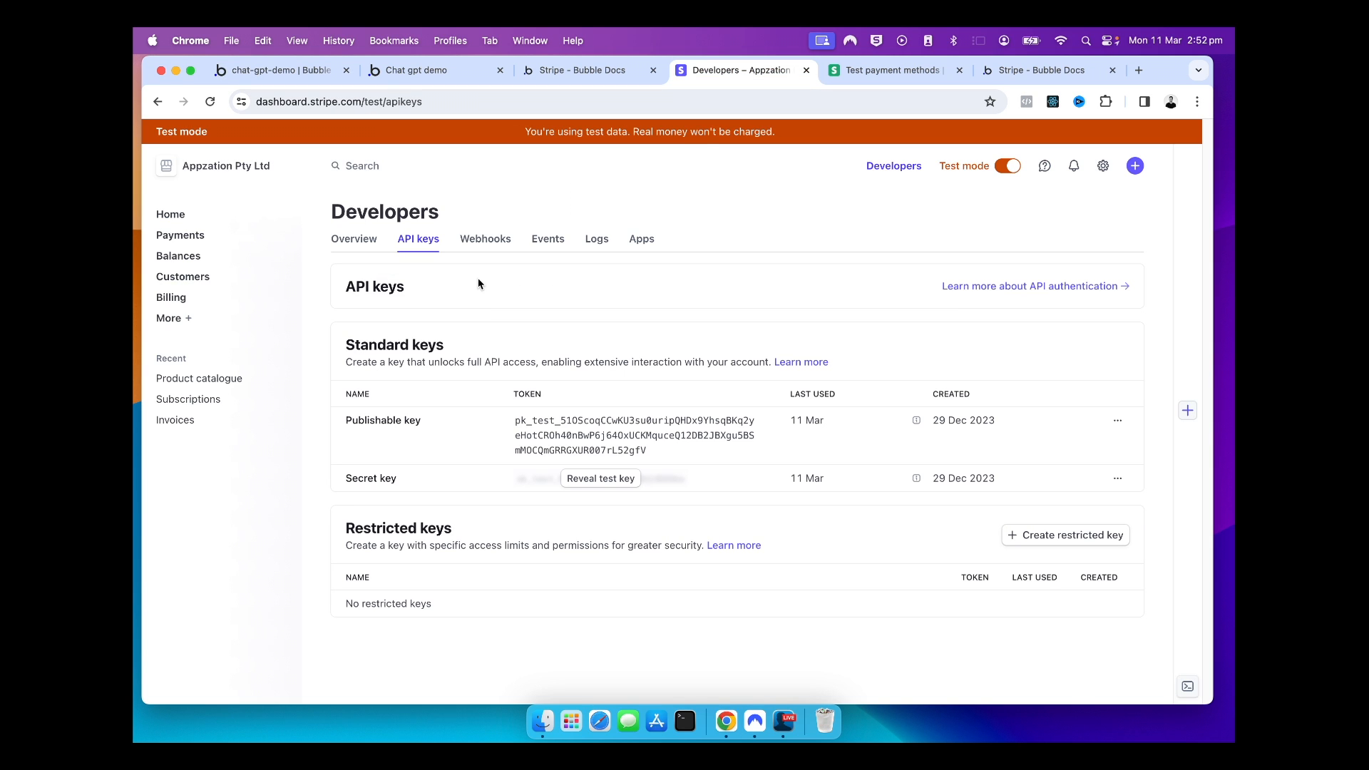
left_click(164, 389)
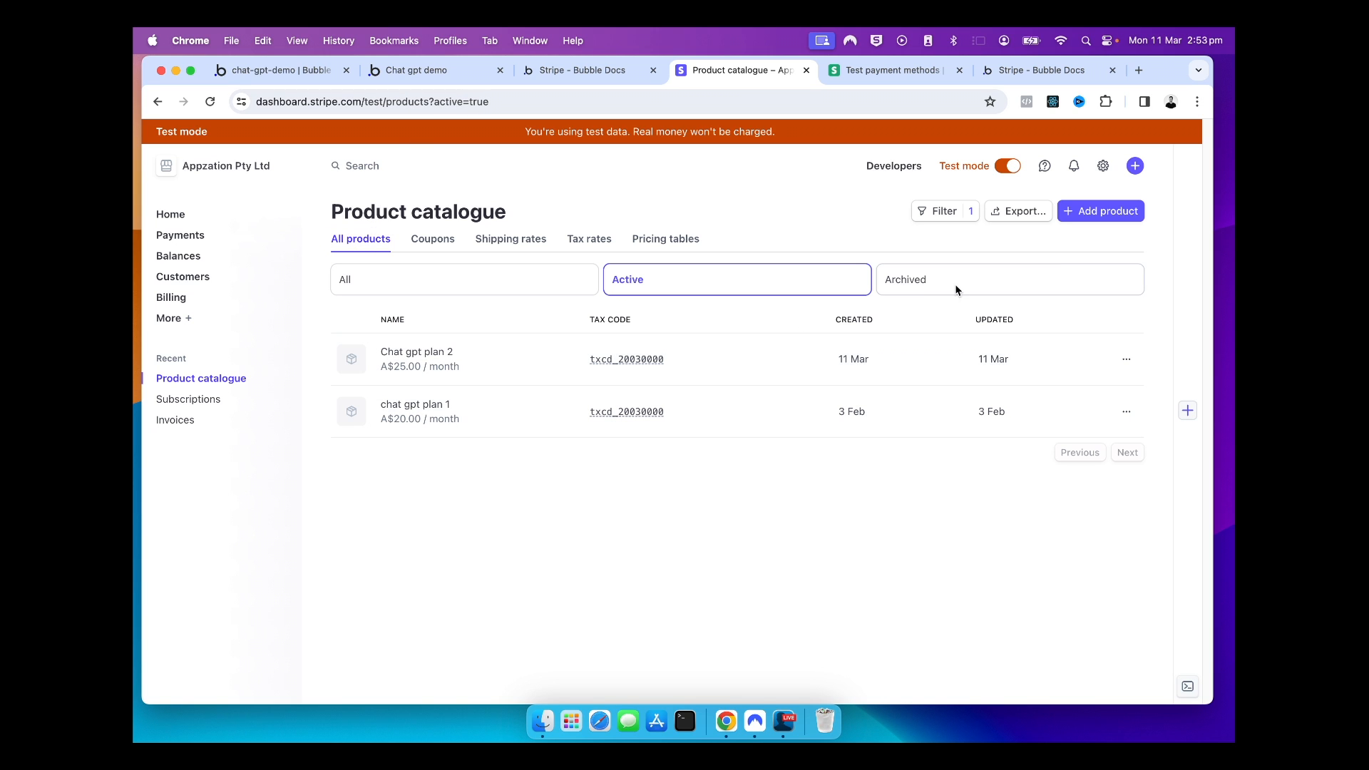
left_click(1084, 212)
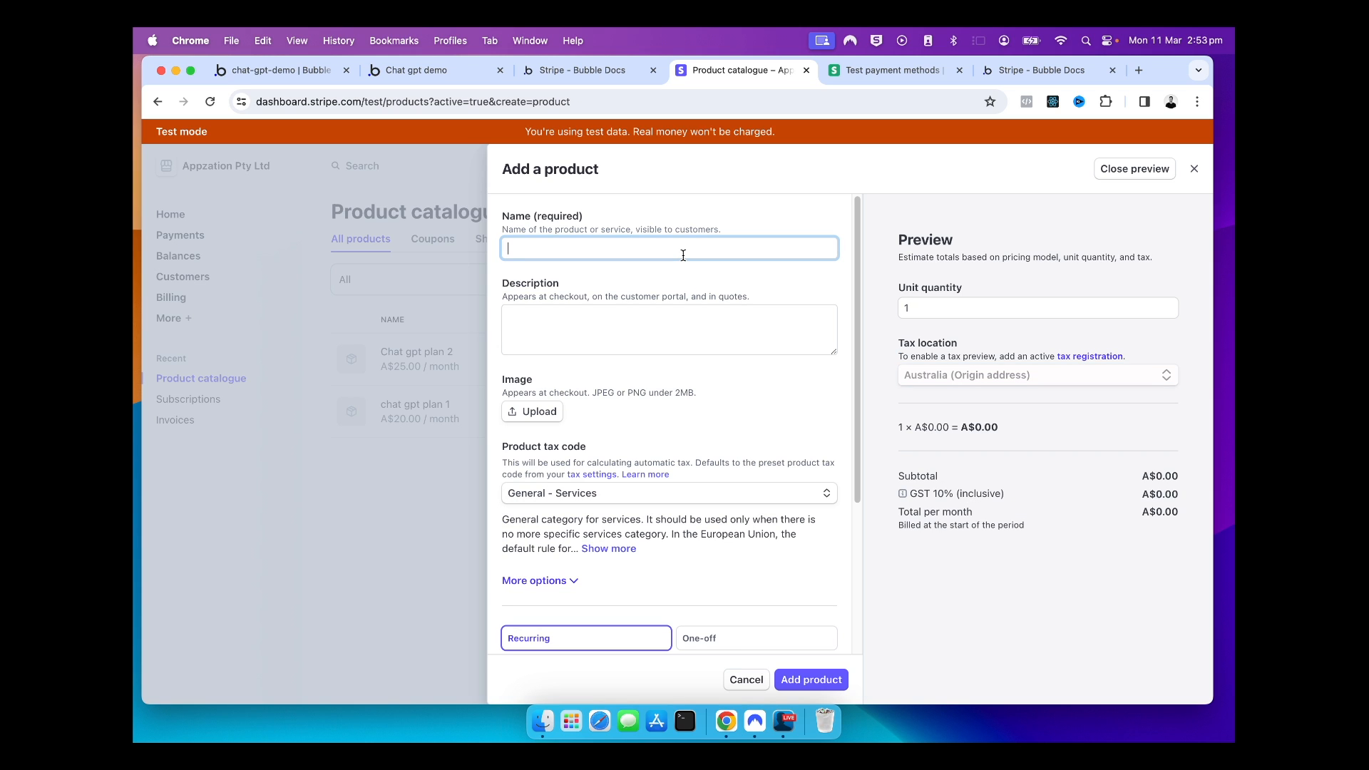
type("Chat gpt plan 3")
left_click(673, 334)
type("Chat ")
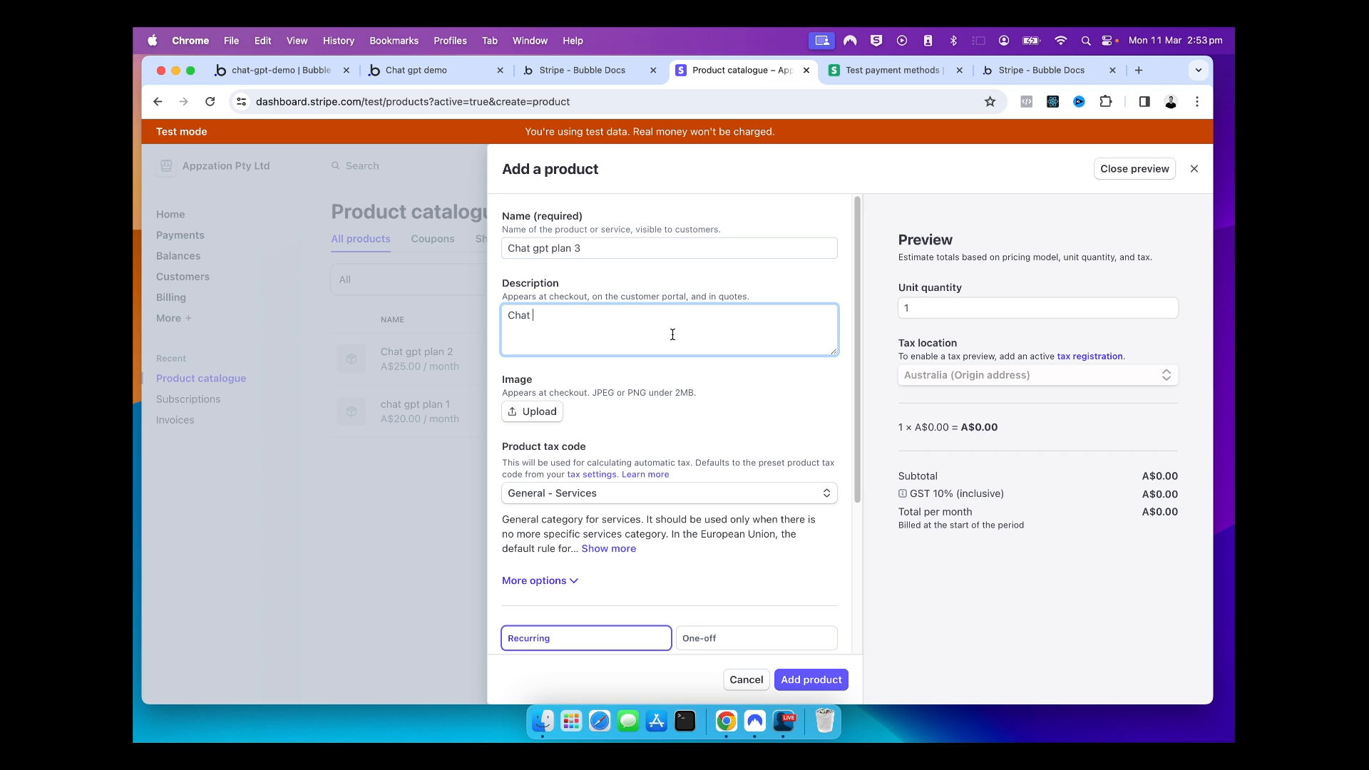
type("gpt plan monthly subscription")
left_click(699, 412)
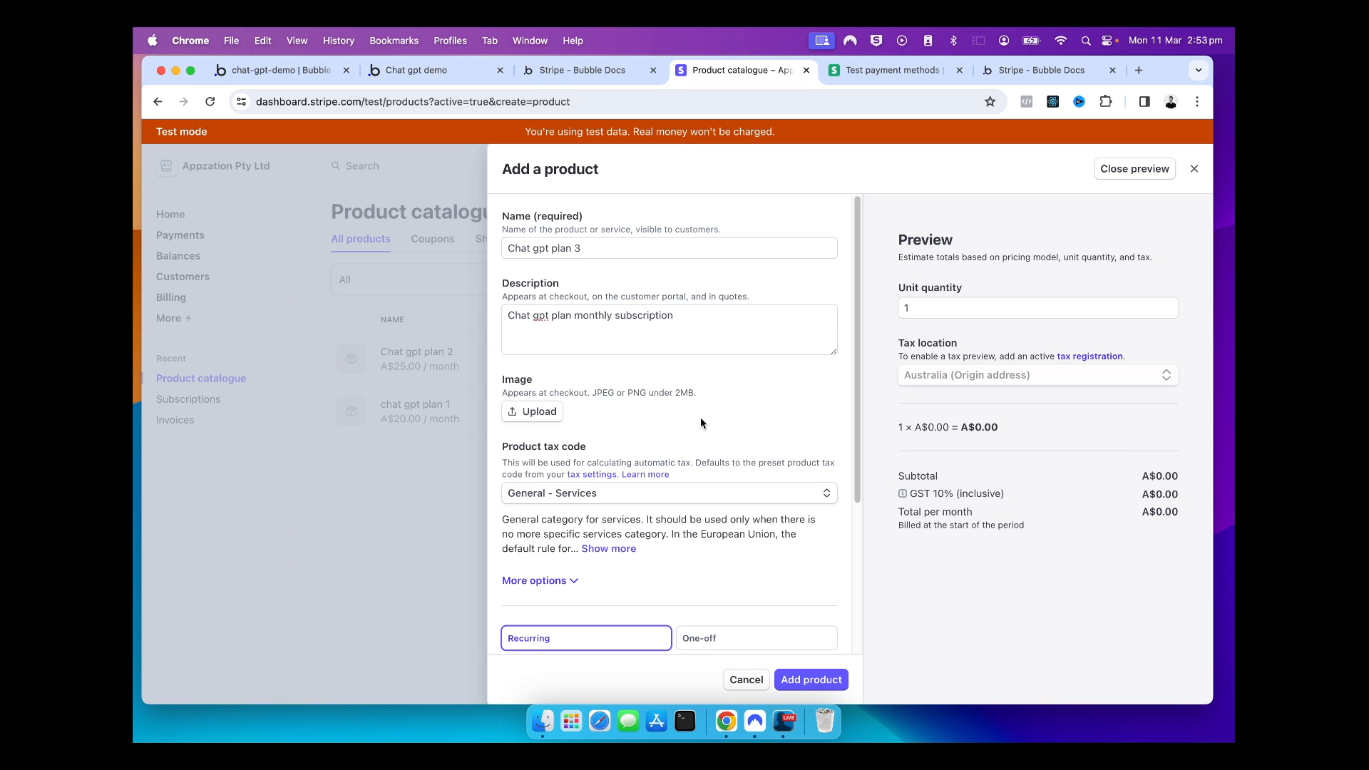
Upload a product image from the Downloads folder for Chat gpt plan 3.
left_click(535, 416)
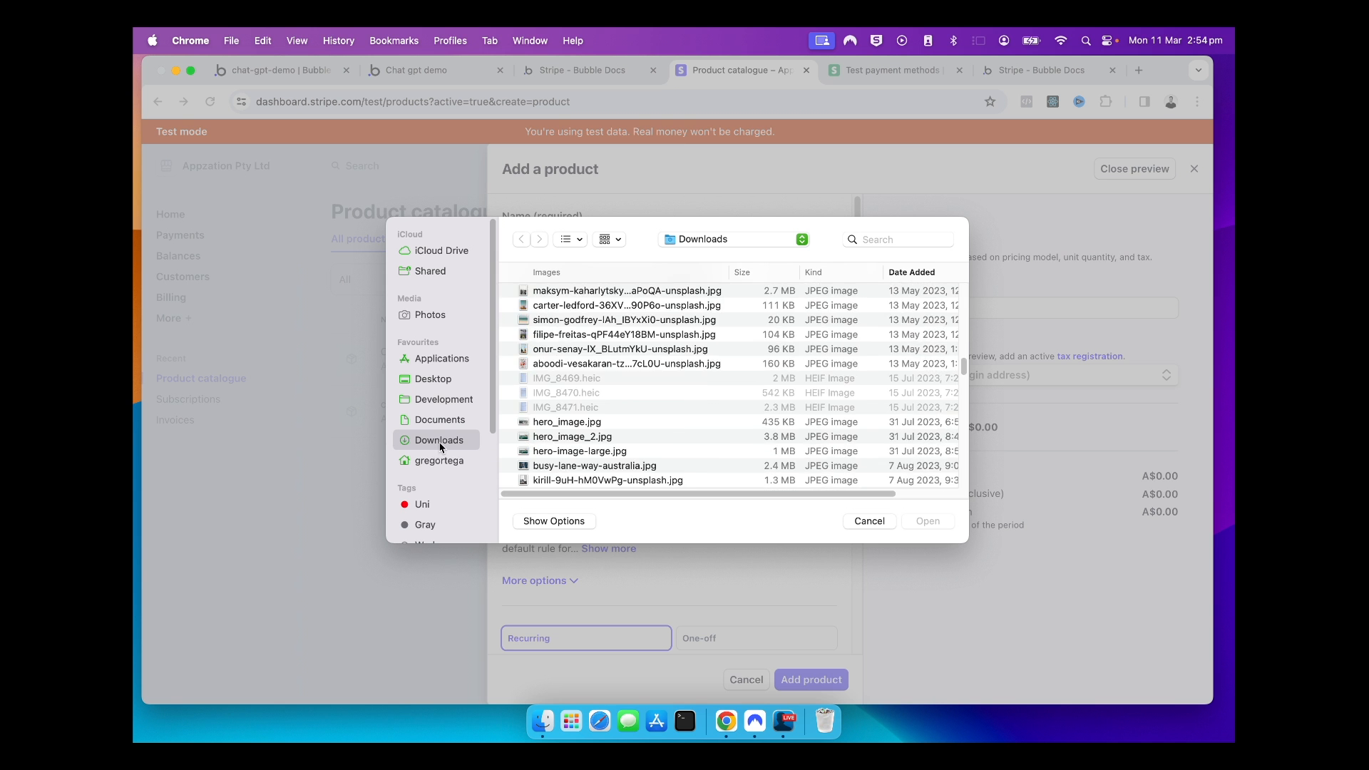
scroll(570, 399, "up", 5)
double_click(570, 437)
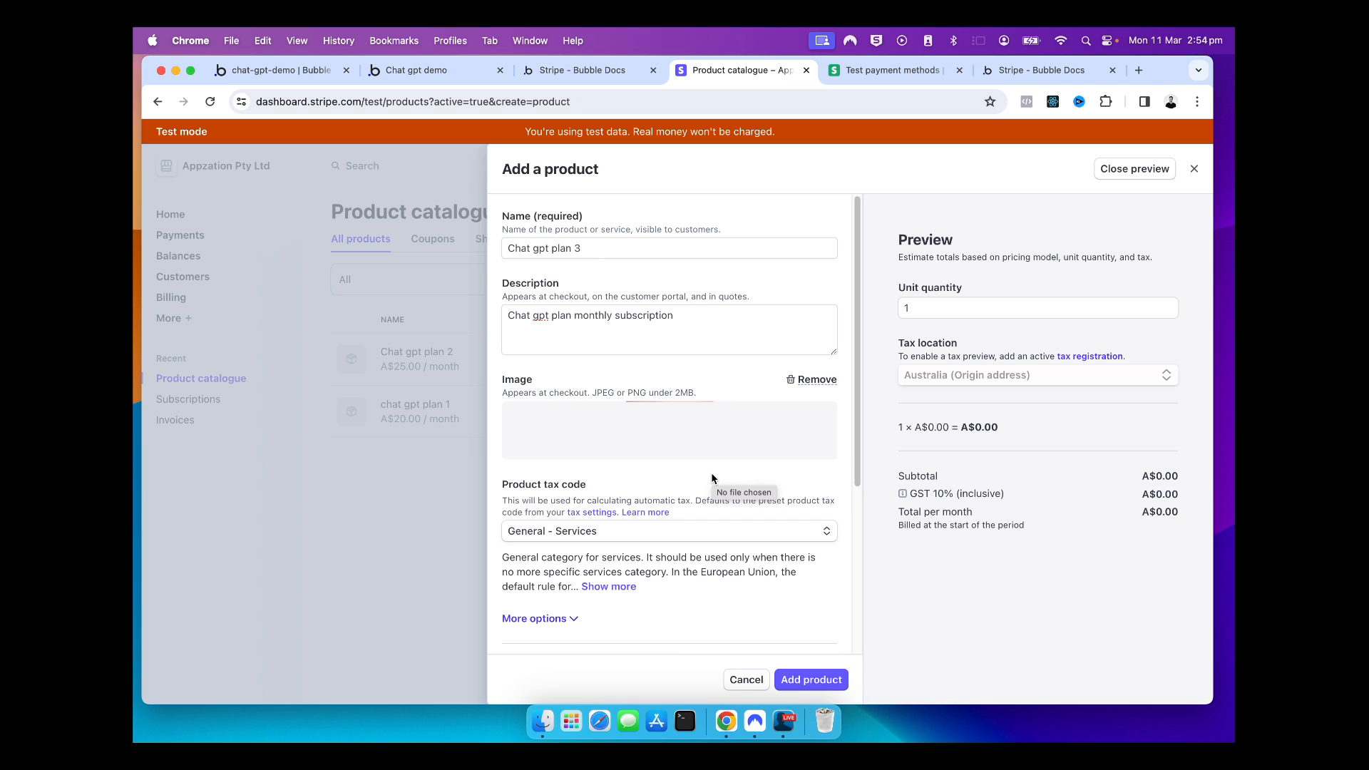
Set the recurring monthly amount to A$50.00 and add the product to the catalogue.
scroll(618, 460, "down", 5)
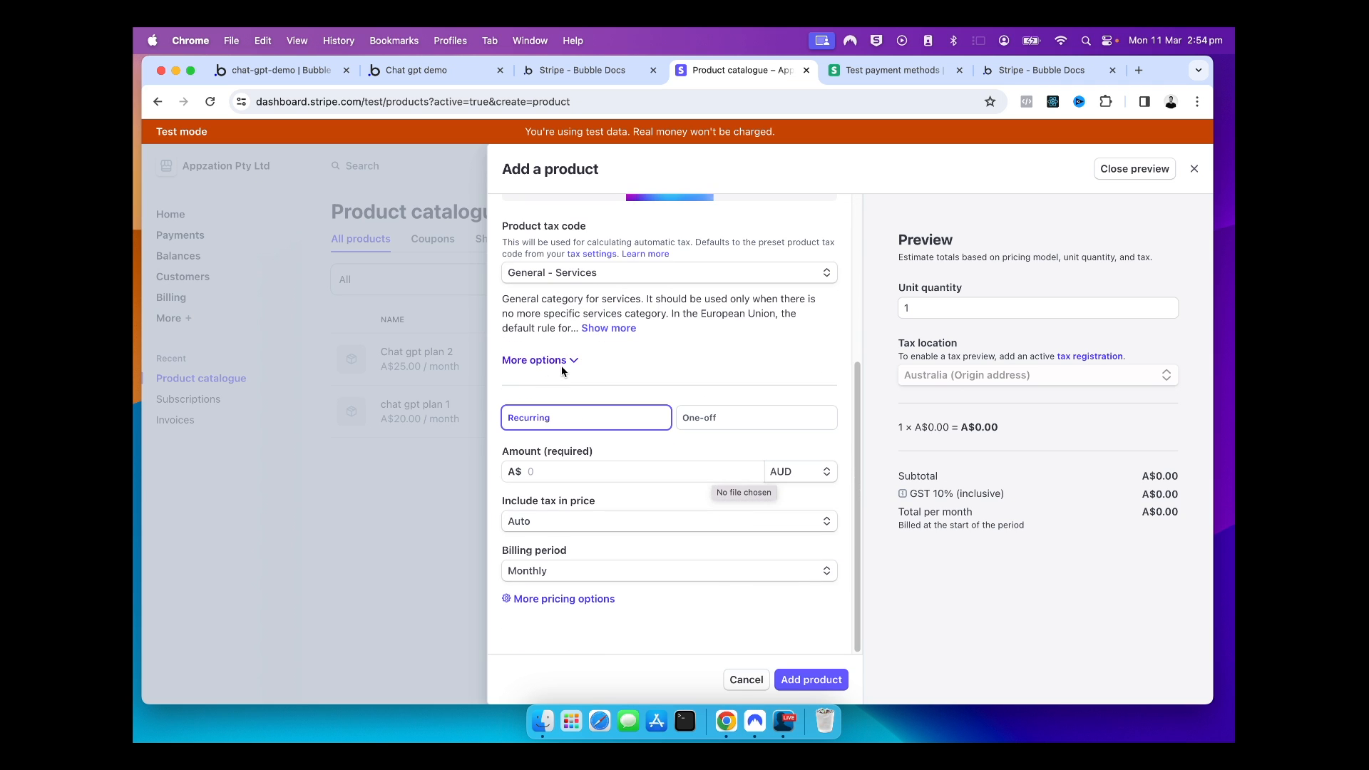
left_click(546, 473)
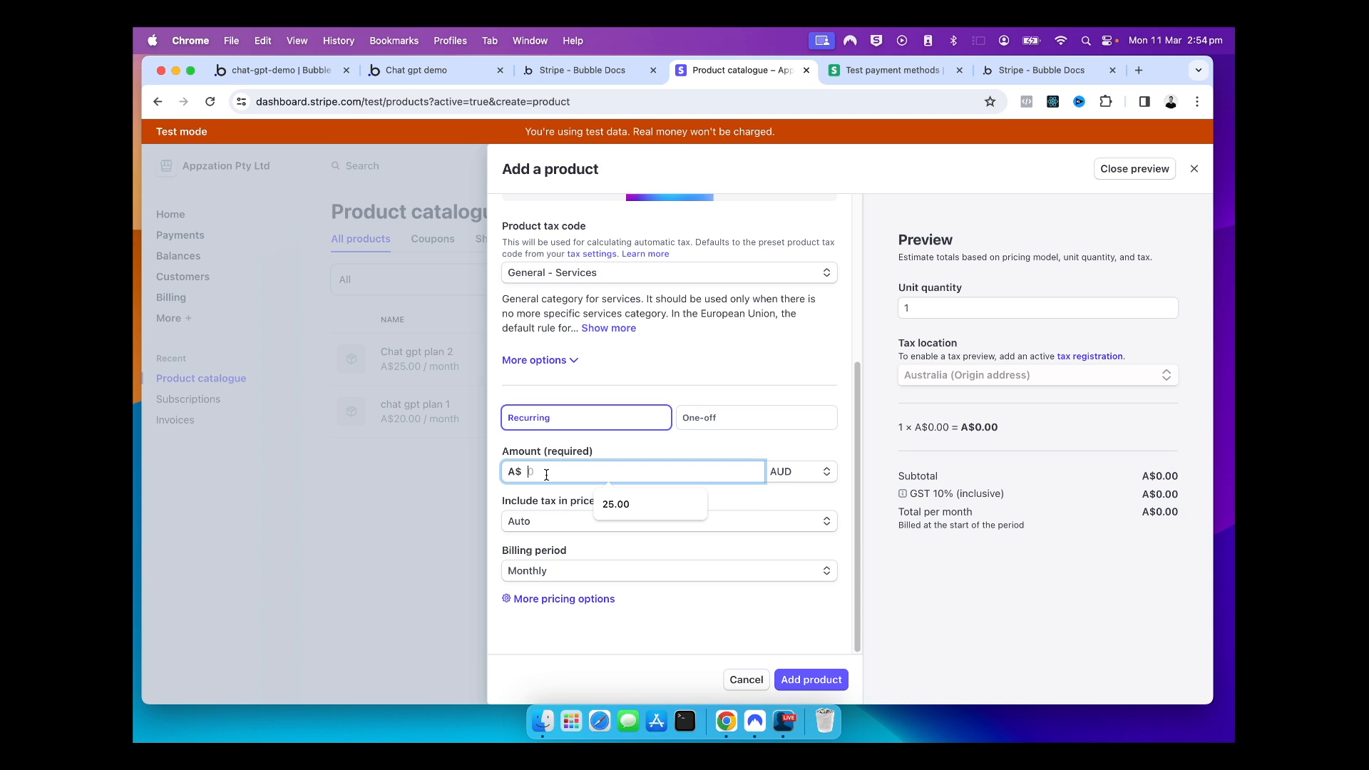
type("50")
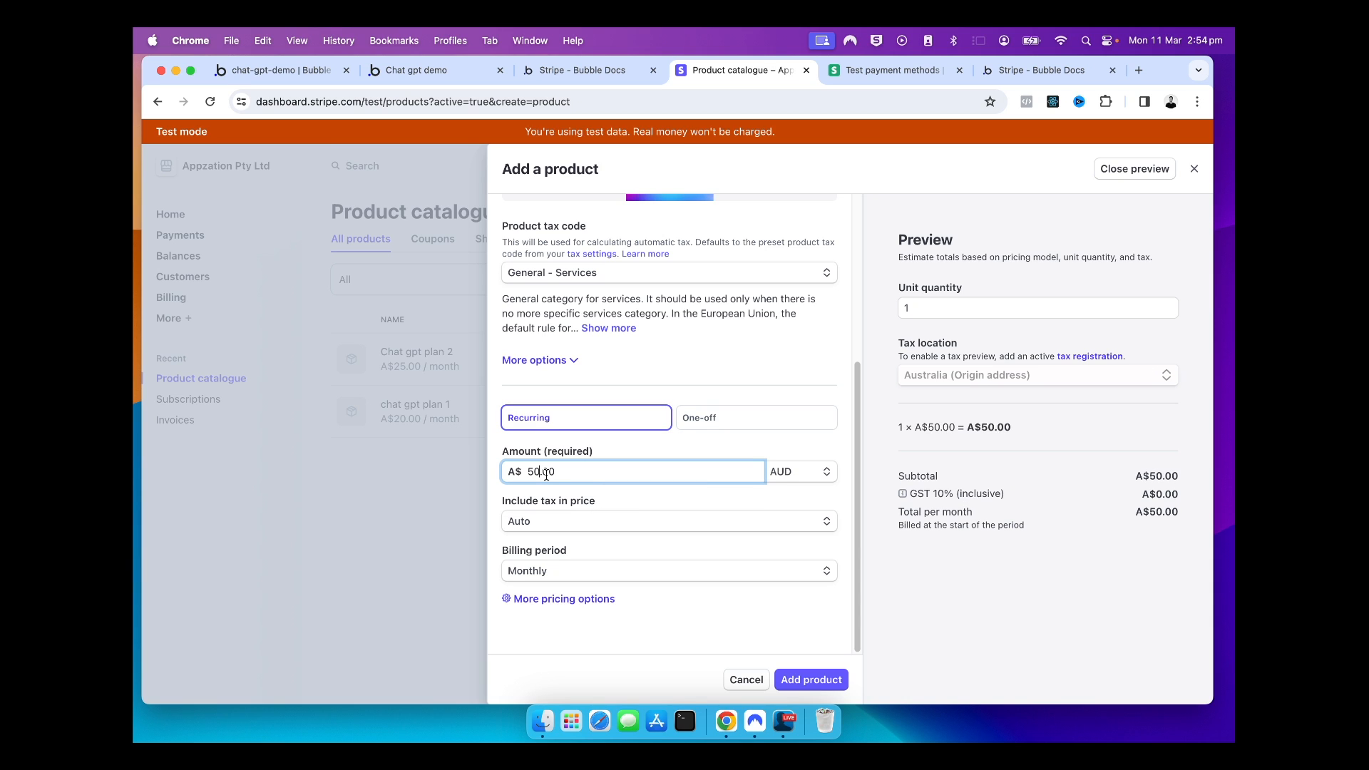
left_click(549, 500)
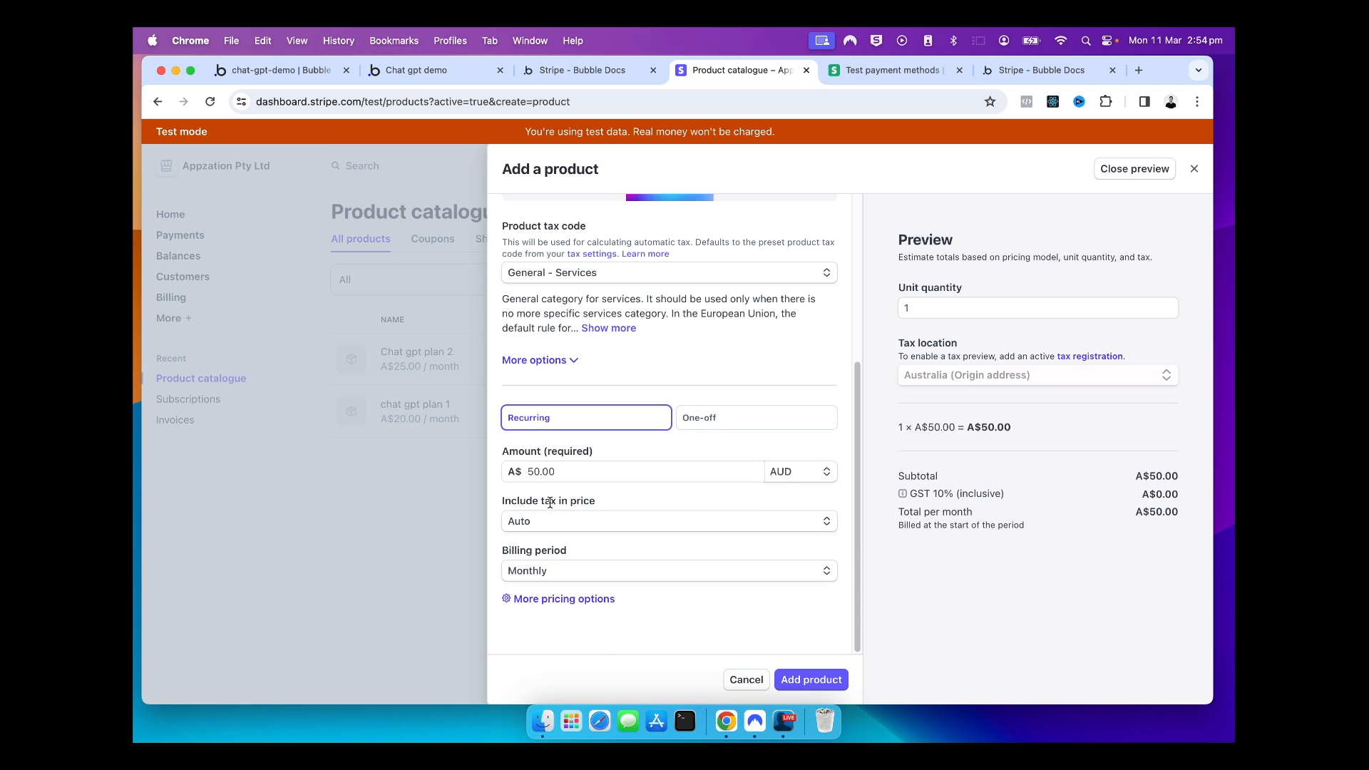
left_click(834, 680)
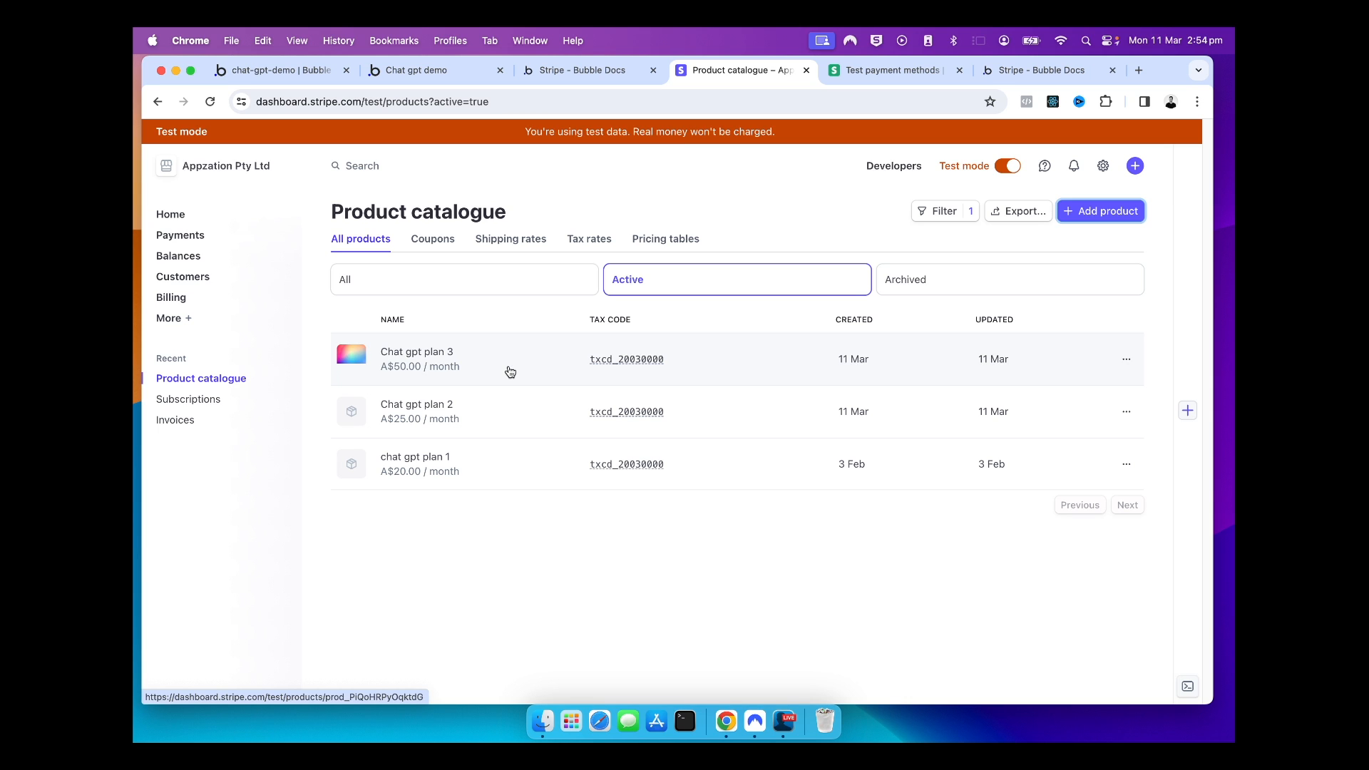
Open Chat gpt plan 3 and copy the API ID of its monthly price.
left_click(510, 372)
scroll(671, 533, "down", 2)
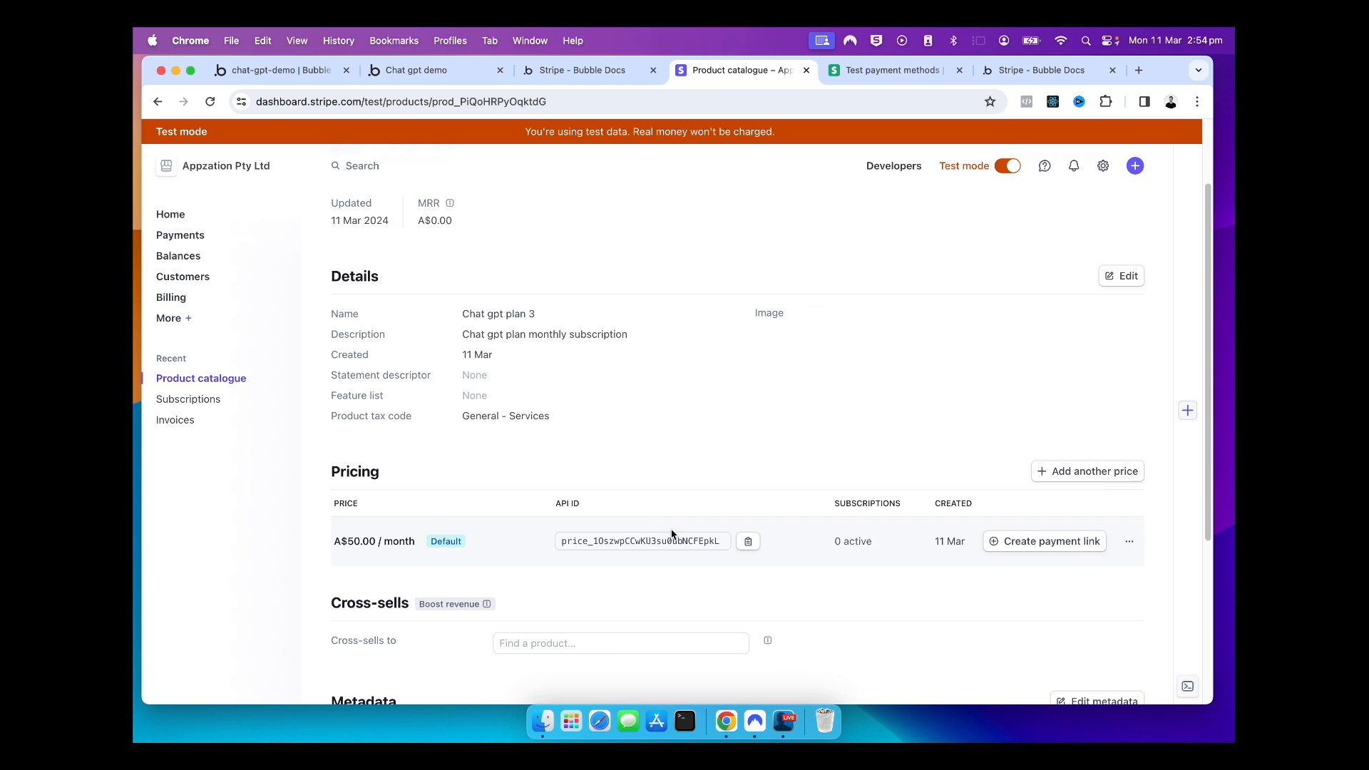
left_click(580, 540)
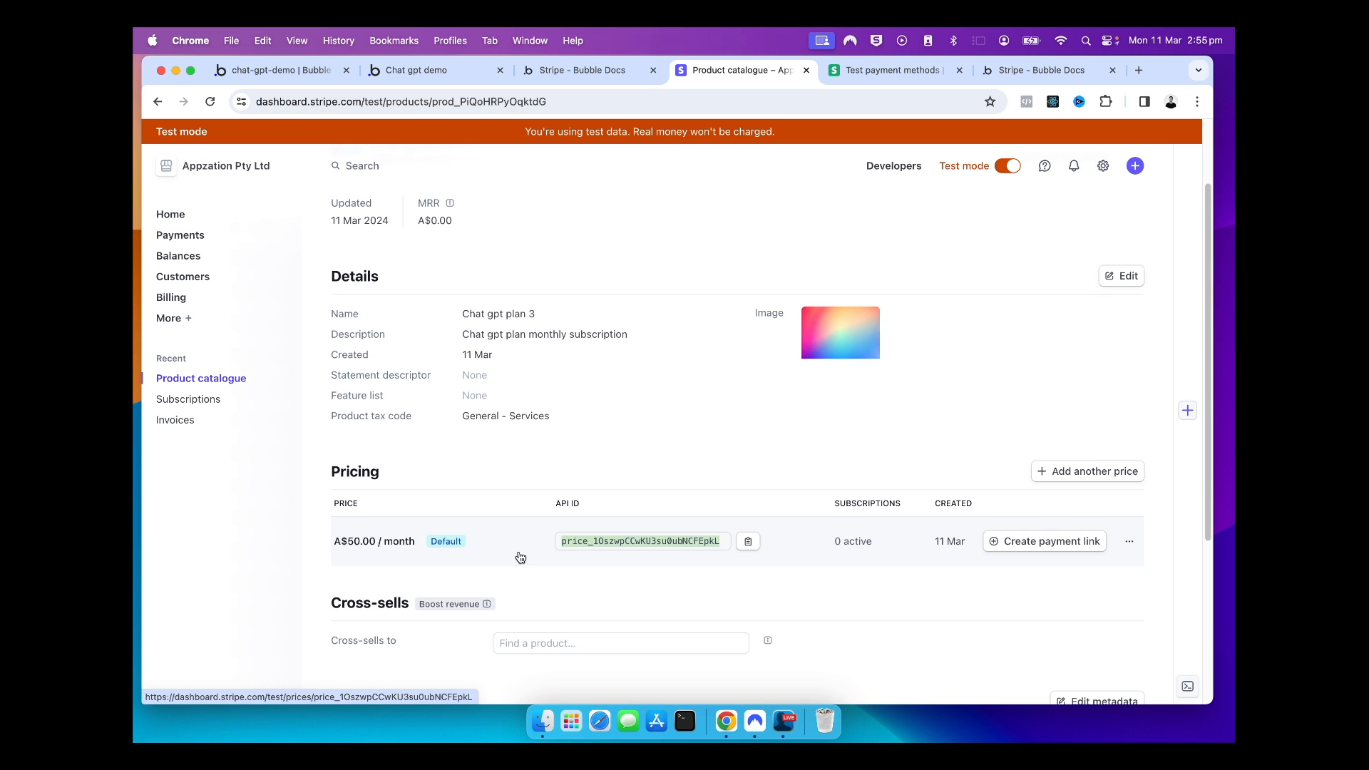
Return to the account page's workflow in Bubble, close the action's properties and reload the editor to refresh the Stripe plans.
left_click(389, 70)
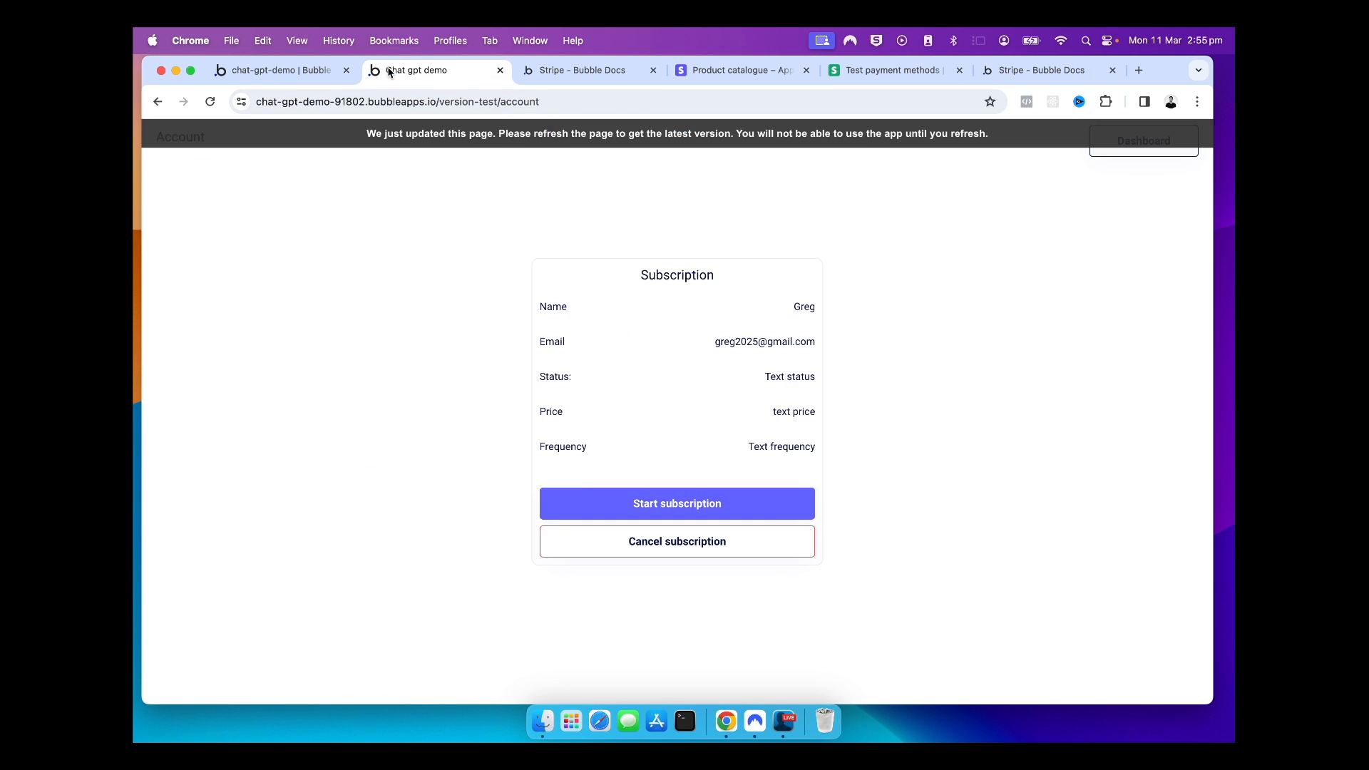
left_click(289, 71)
left_click(1040, 205)
key("super+r")
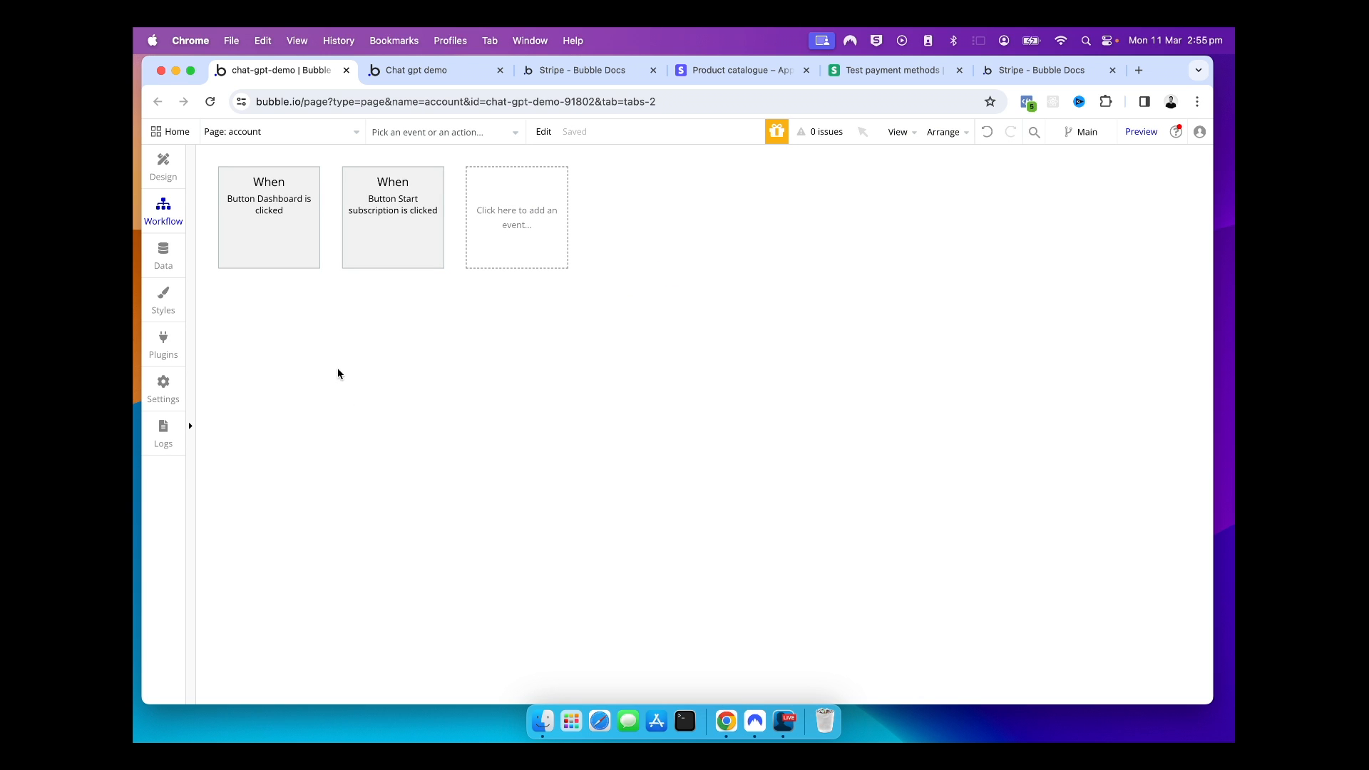
In the Start subscription workflow, set the subscribe action to Pick one plan with the Stripe price ID of Chat gpt plan 3.
mouse_move(297, 230)
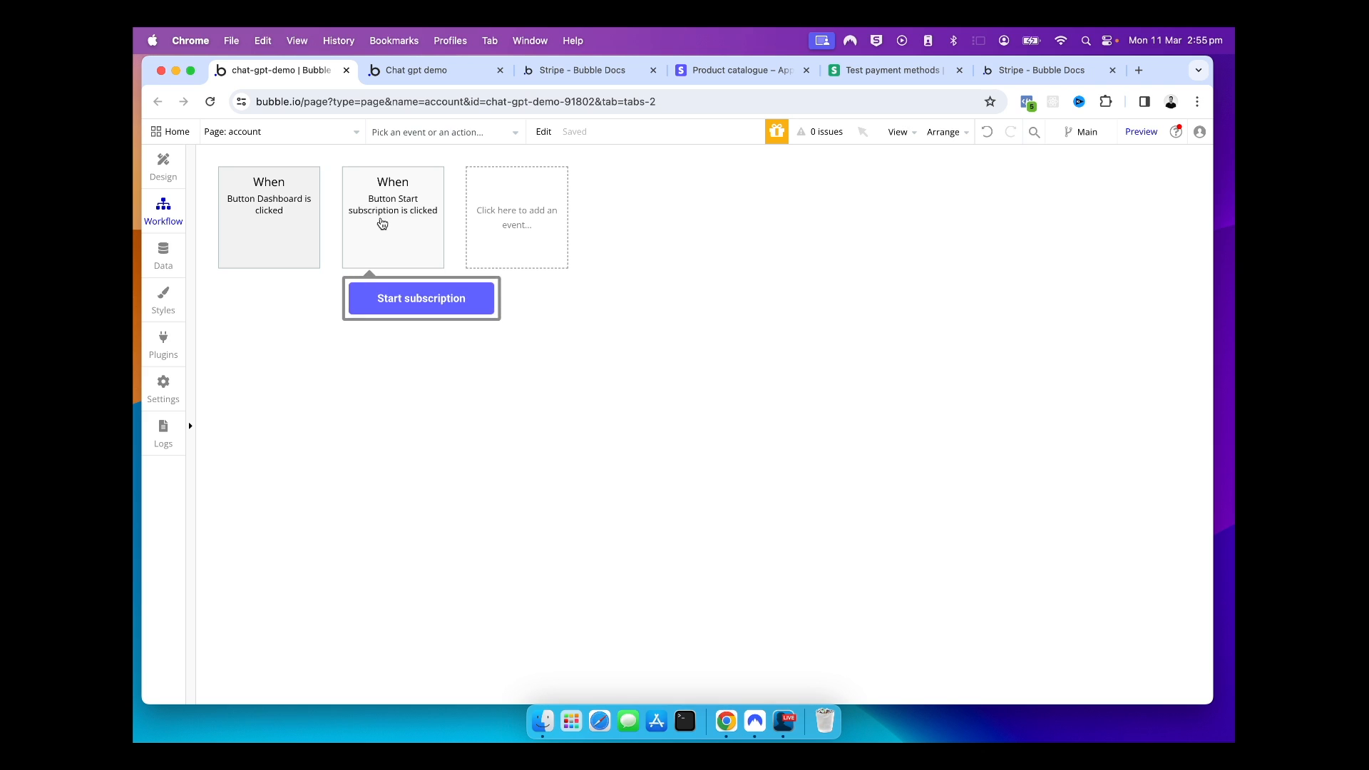
left_click(381, 222)
left_click(331, 321)
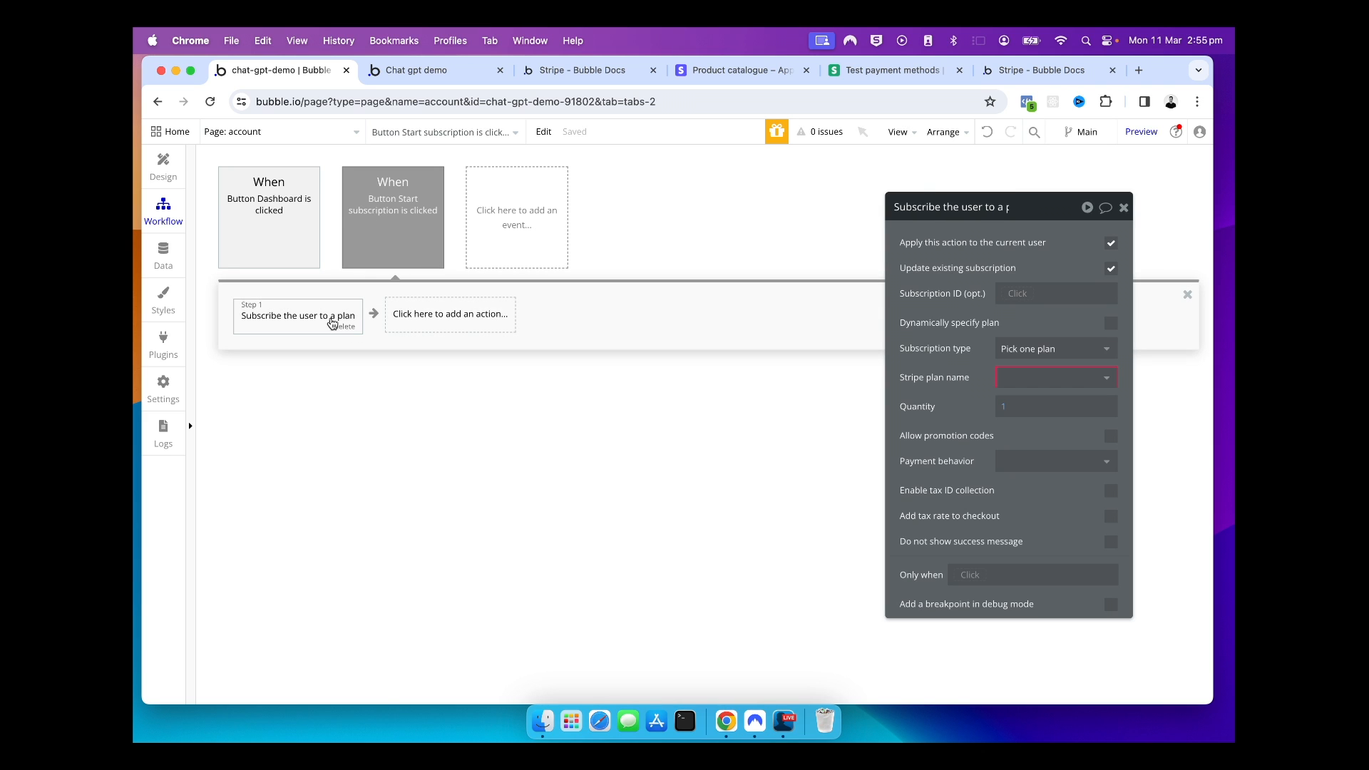
left_click(1106, 350)
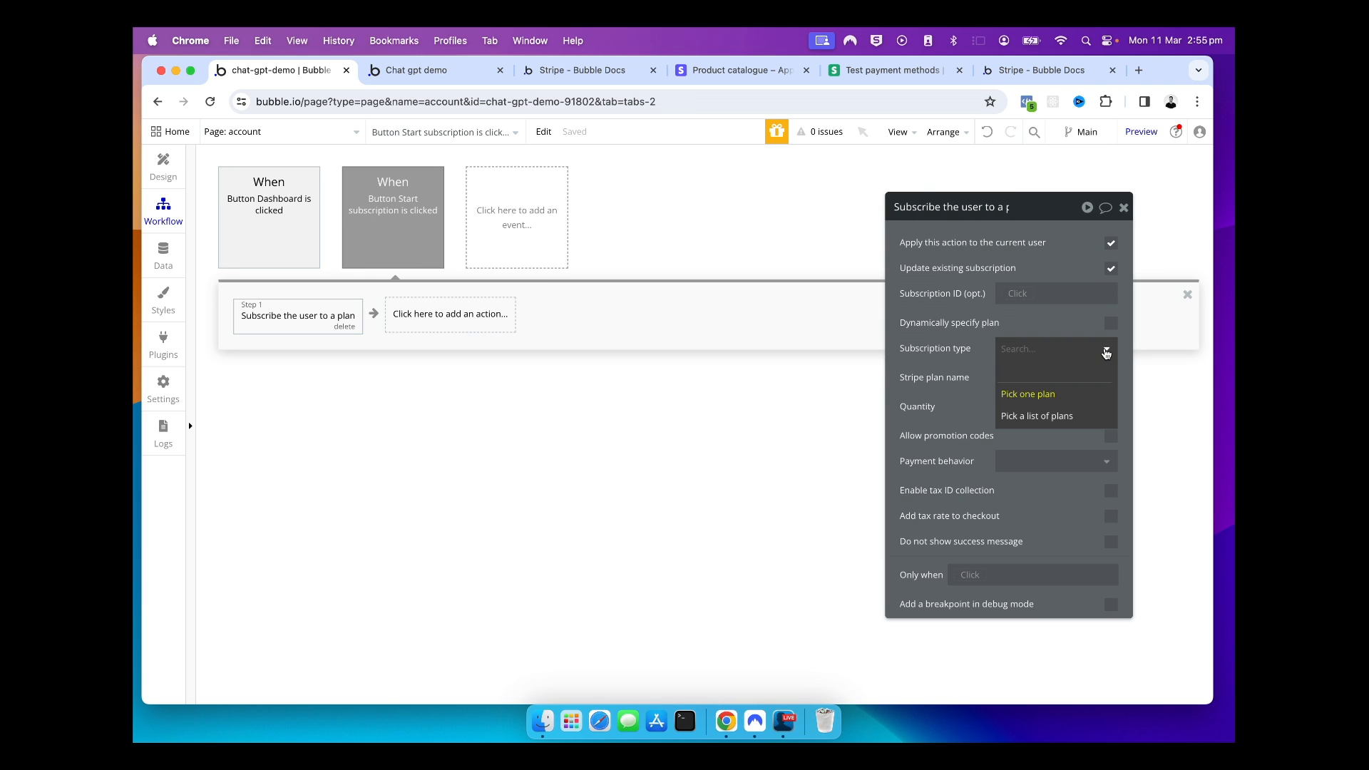
left_click(1076, 393)
left_click(1077, 378)
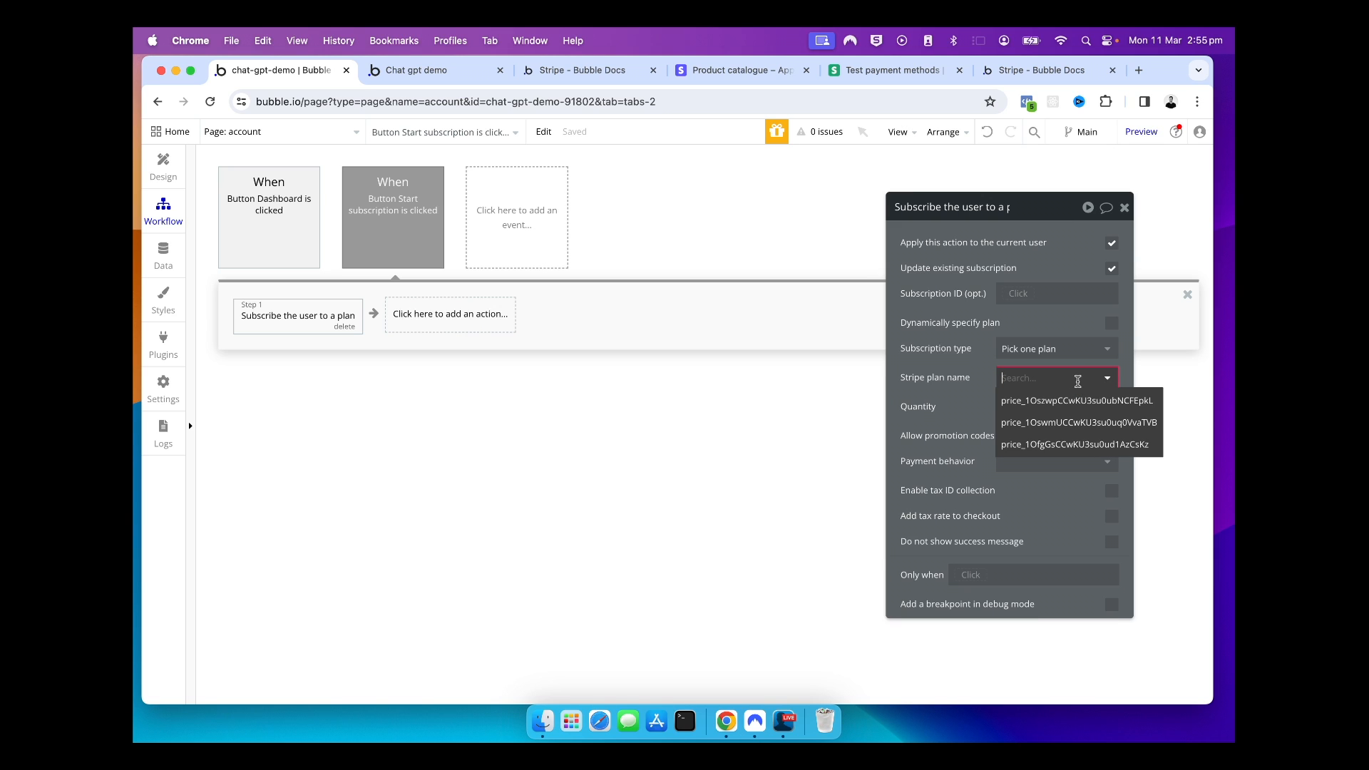
left_click(1066, 402)
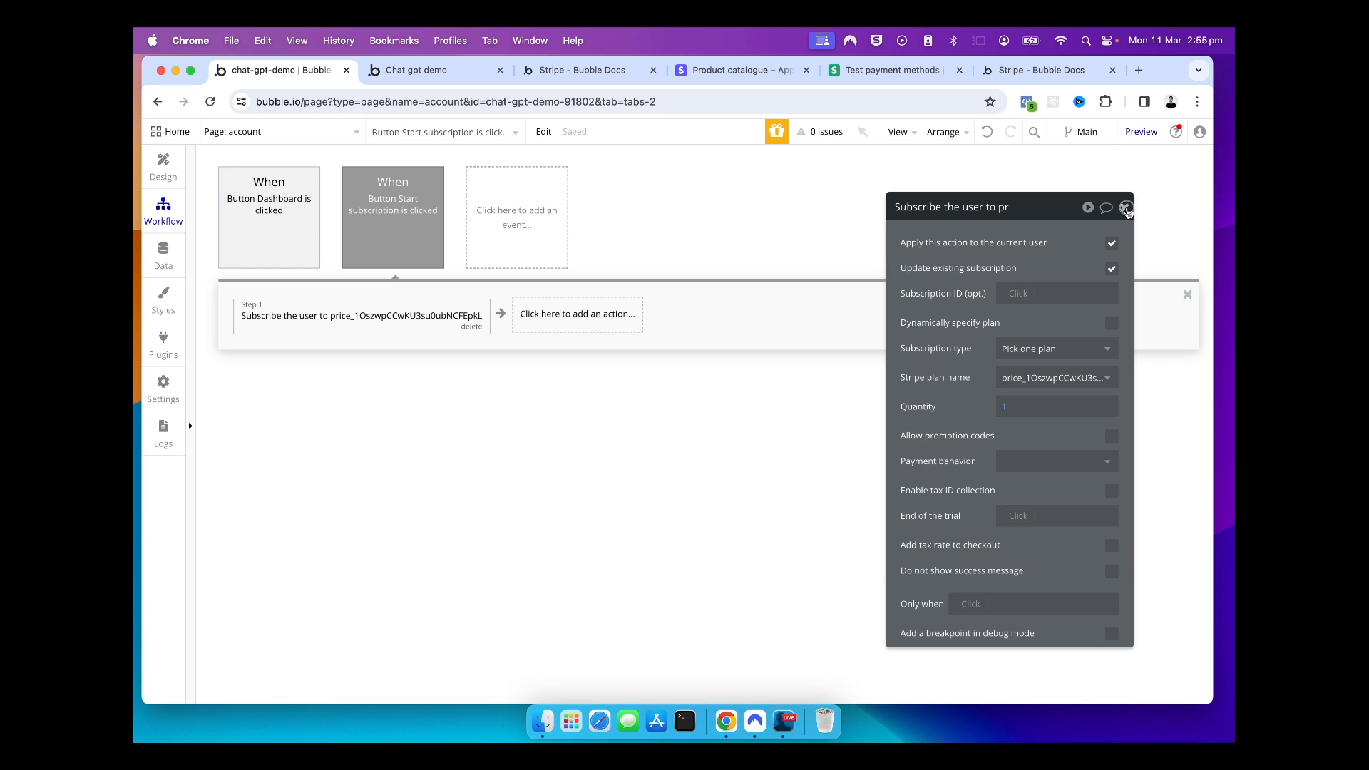
left_click(1124, 207)
Preview the account page and run its Start subscription workflow through the debugger to reach the Stripe checkout.
left_click(163, 167)
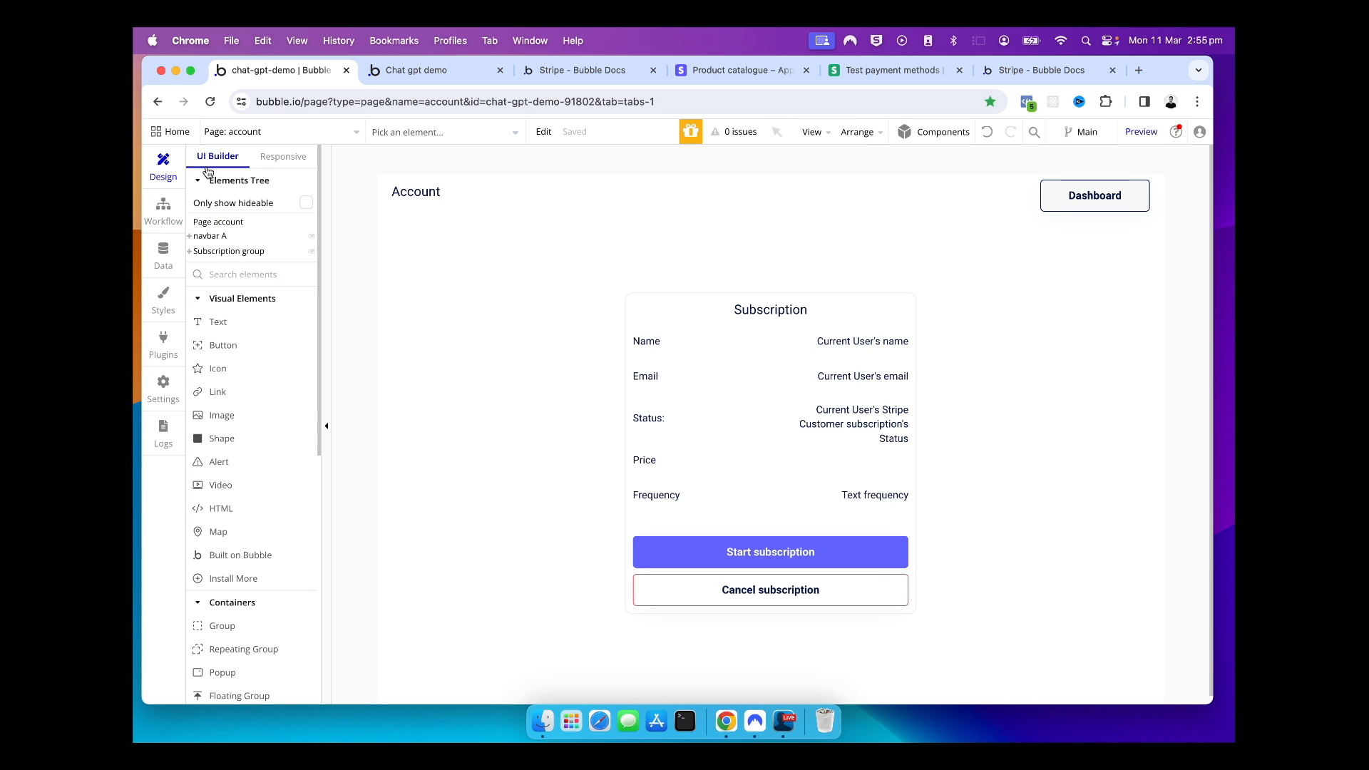
left_click(1122, 141)
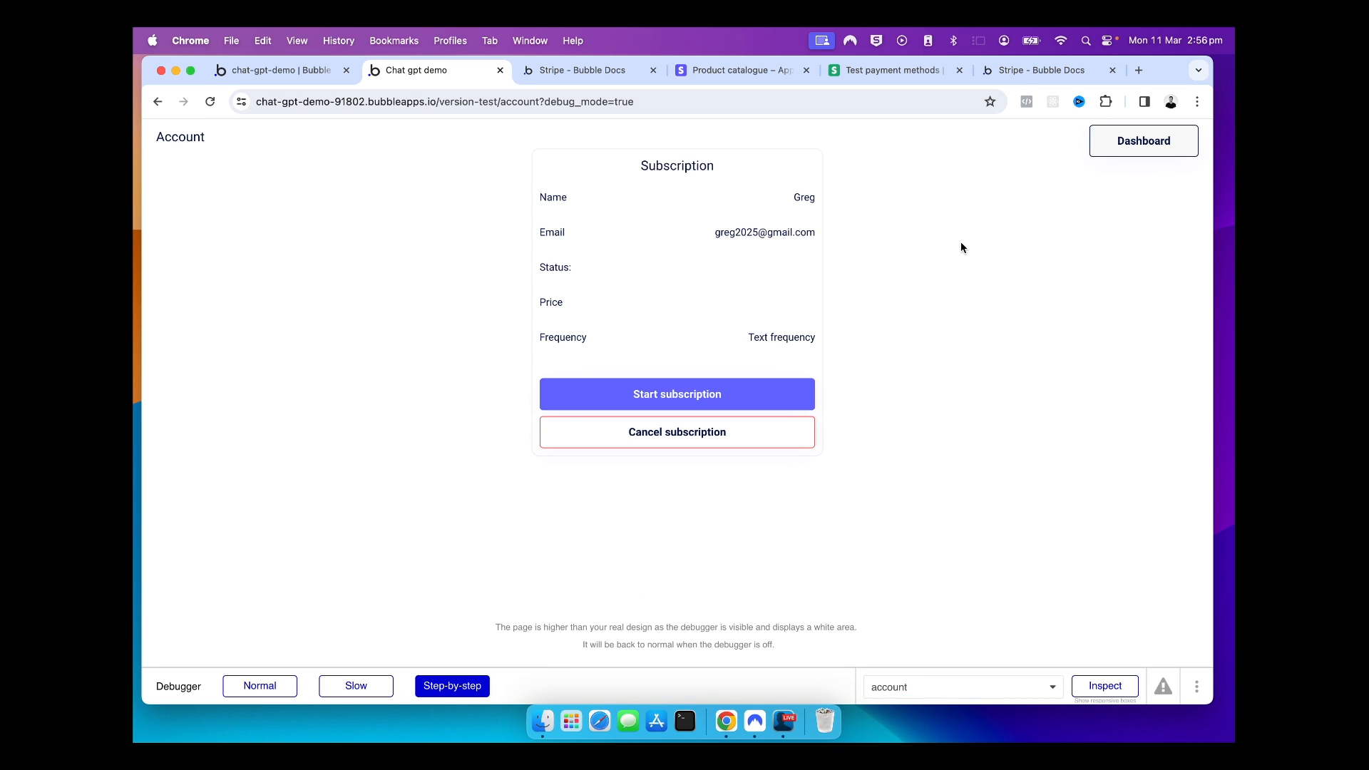
left_click(738, 395)
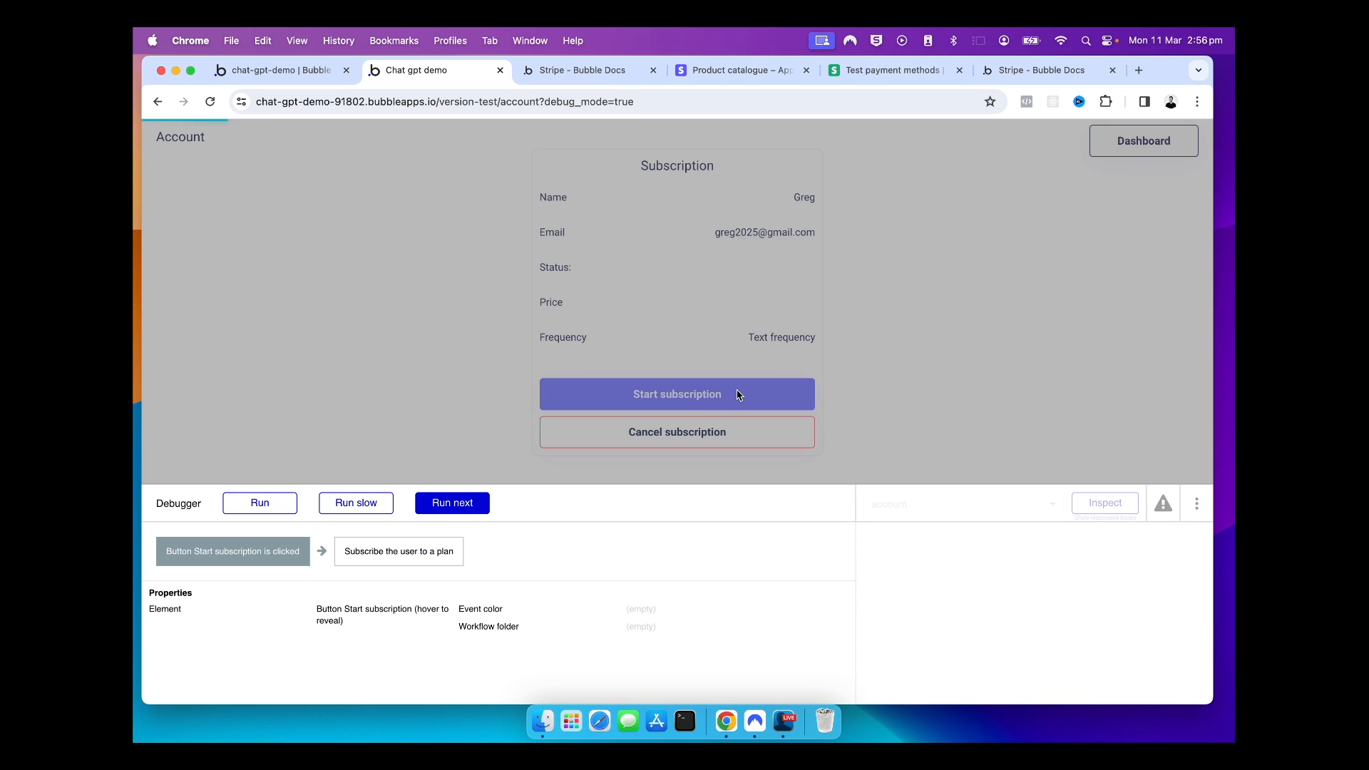
left_click(439, 505)
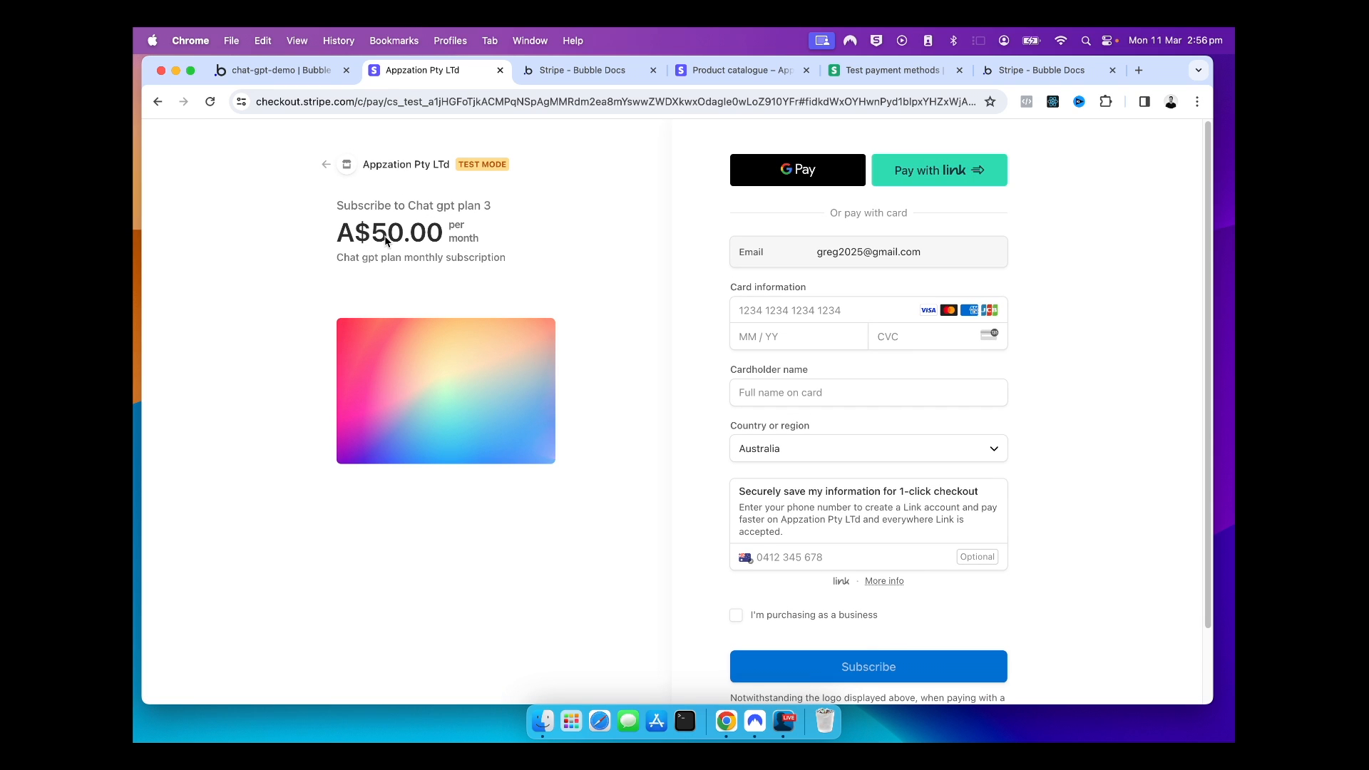
Examine the plan name, price, description and payment form on the Stripe checkout page.
left_click_drag(320, 255, 523, 270)
left_click(523, 270)
scroll(643, 519, "down", 1)
scroll(643, 513, "down", 3)
scroll(643, 515, "up", 3)
Copy the Visa test card number from Stripe's testing docs into the checkout's card number field.
left_click(896, 73)
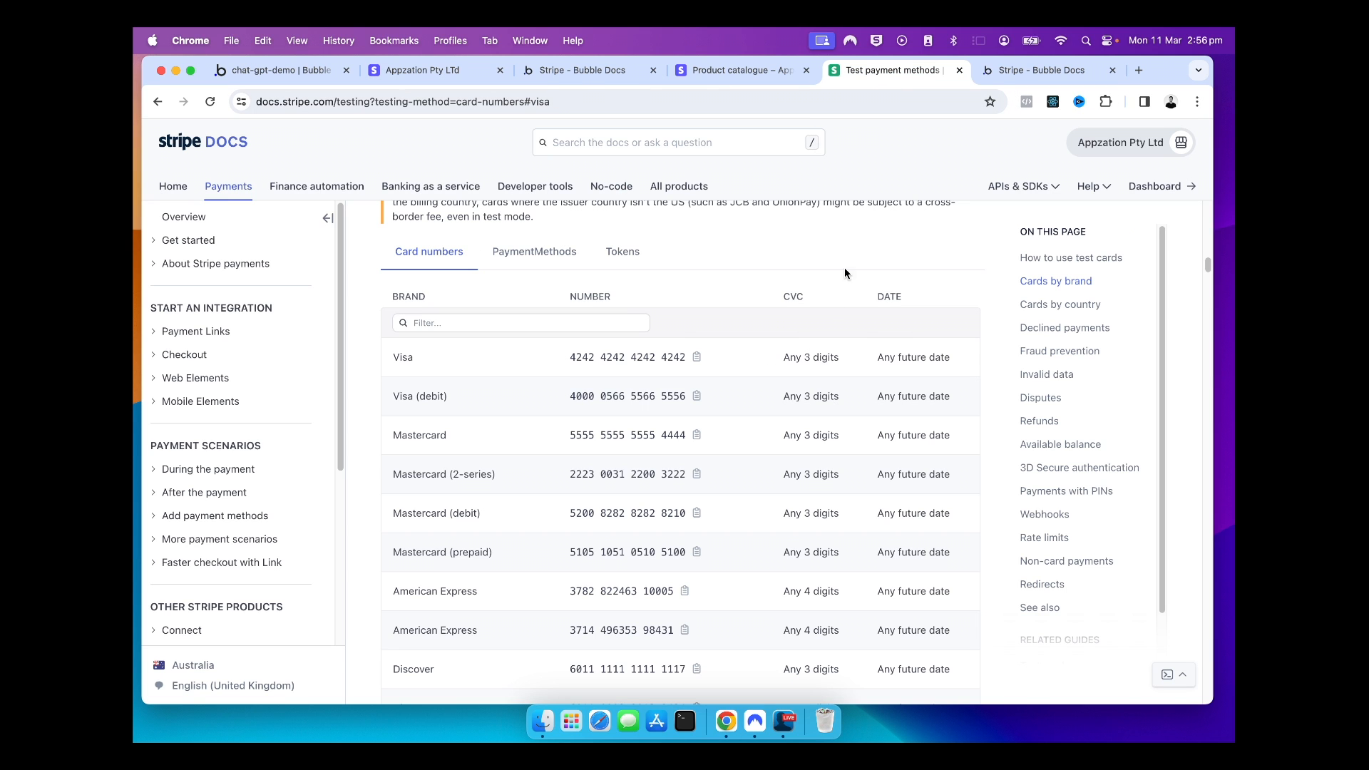
left_click(698, 358)
left_click(405, 70)
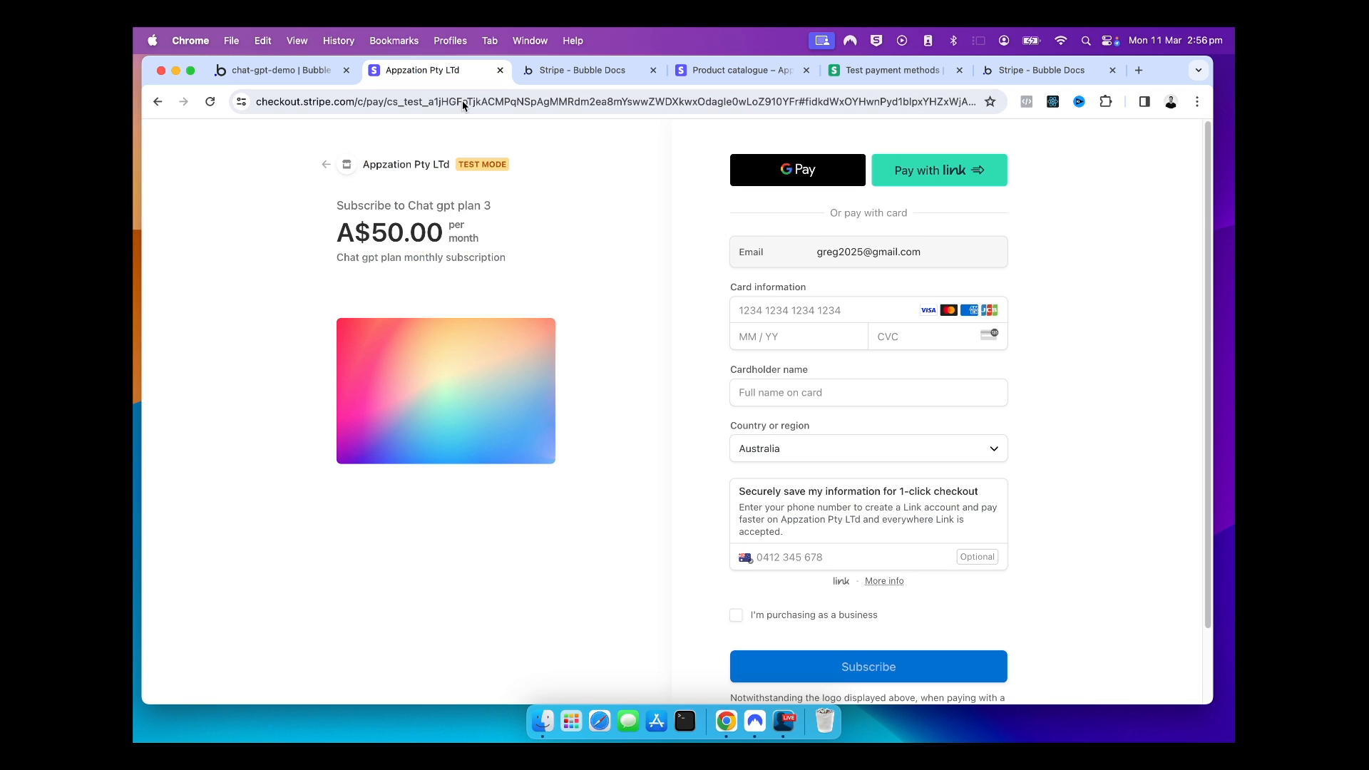
left_click(776, 308)
key("super+v")
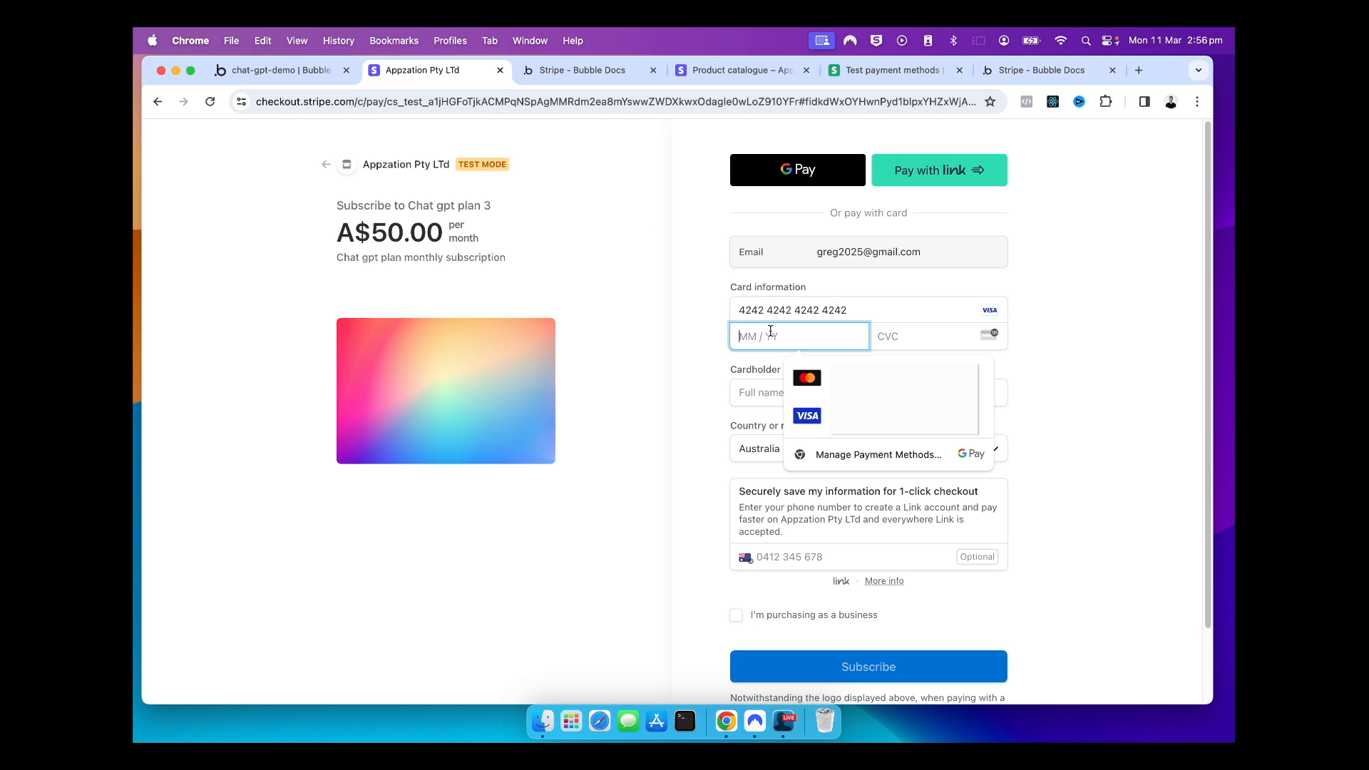
Fill in the test card's expiry date, security code and cardholder name.
type("1225123")
left_click(809, 391)
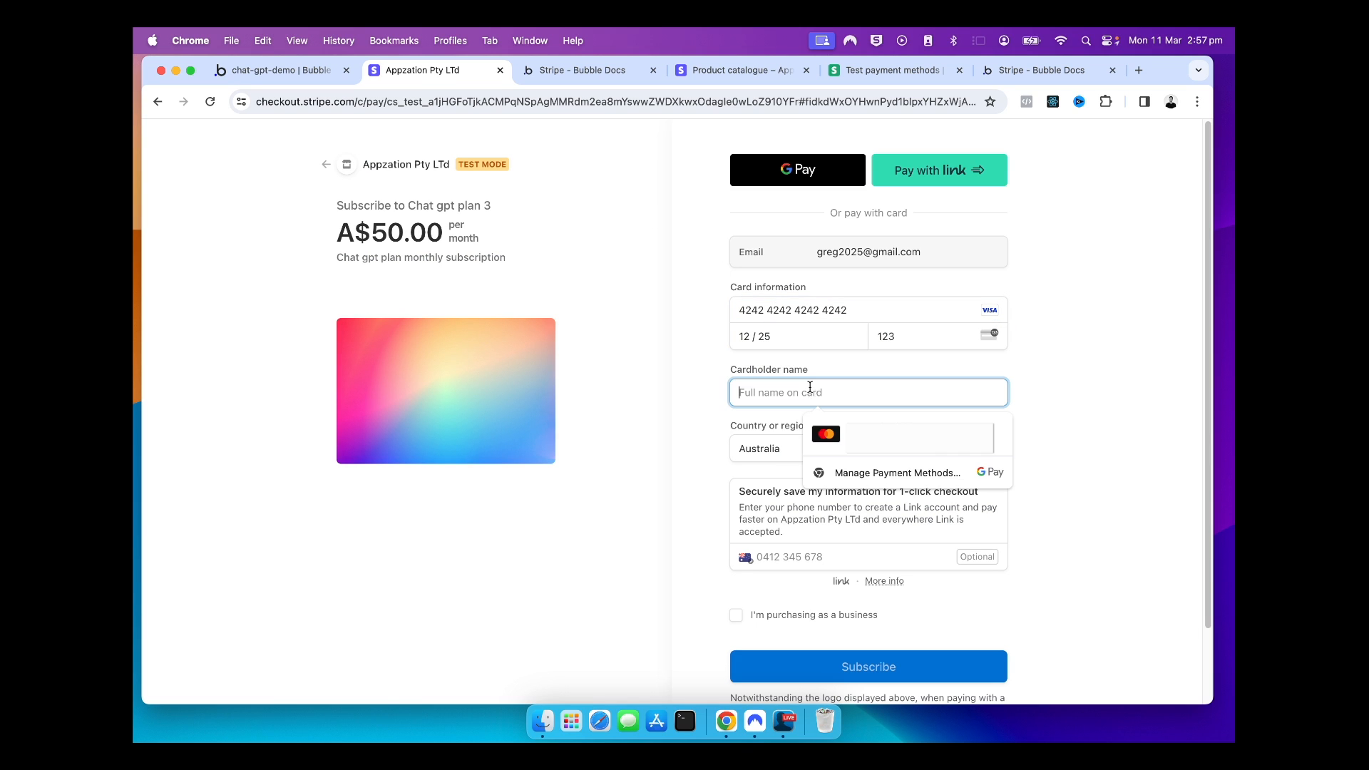
type("Greg O")
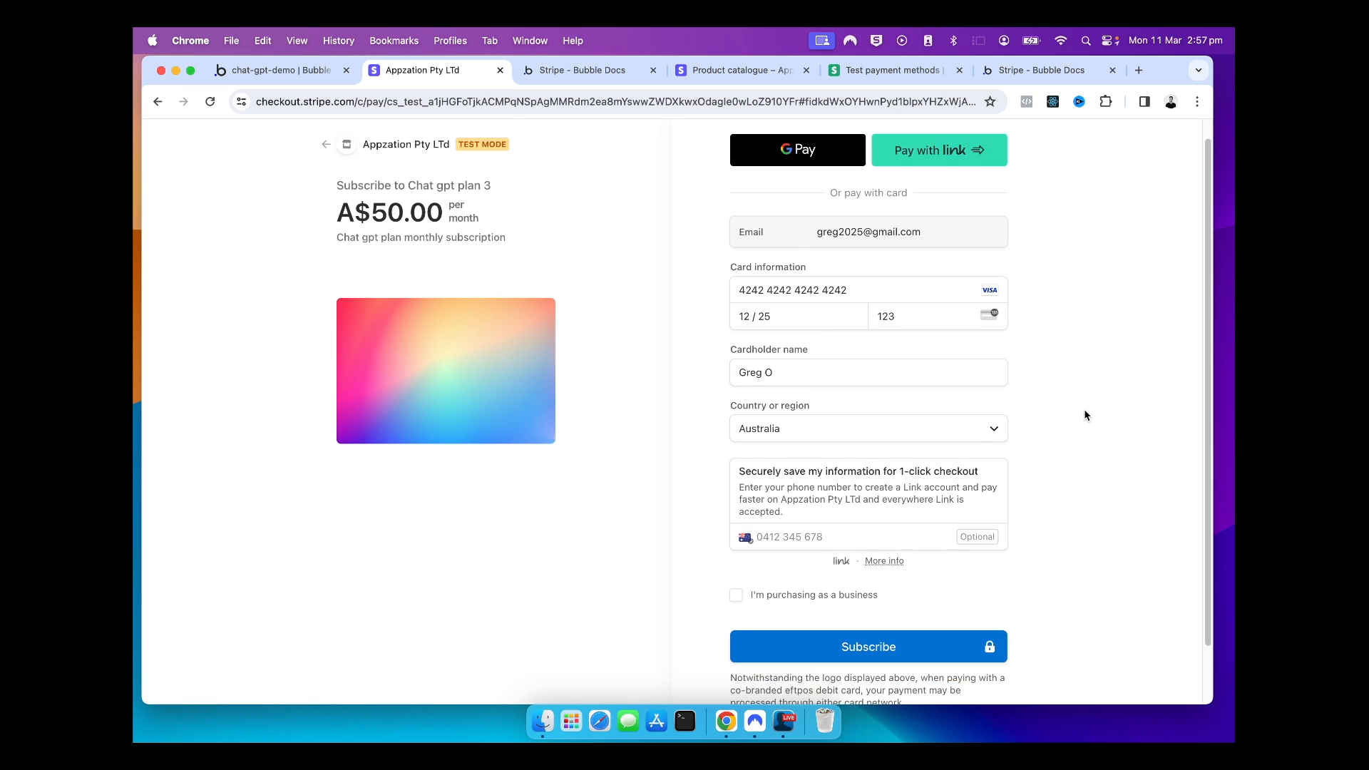
Submit the subscription payment, decline saving the card to the Google account and dismiss the confirmation message.
scroll(1077, 414, "down", 2)
left_click(822, 626)
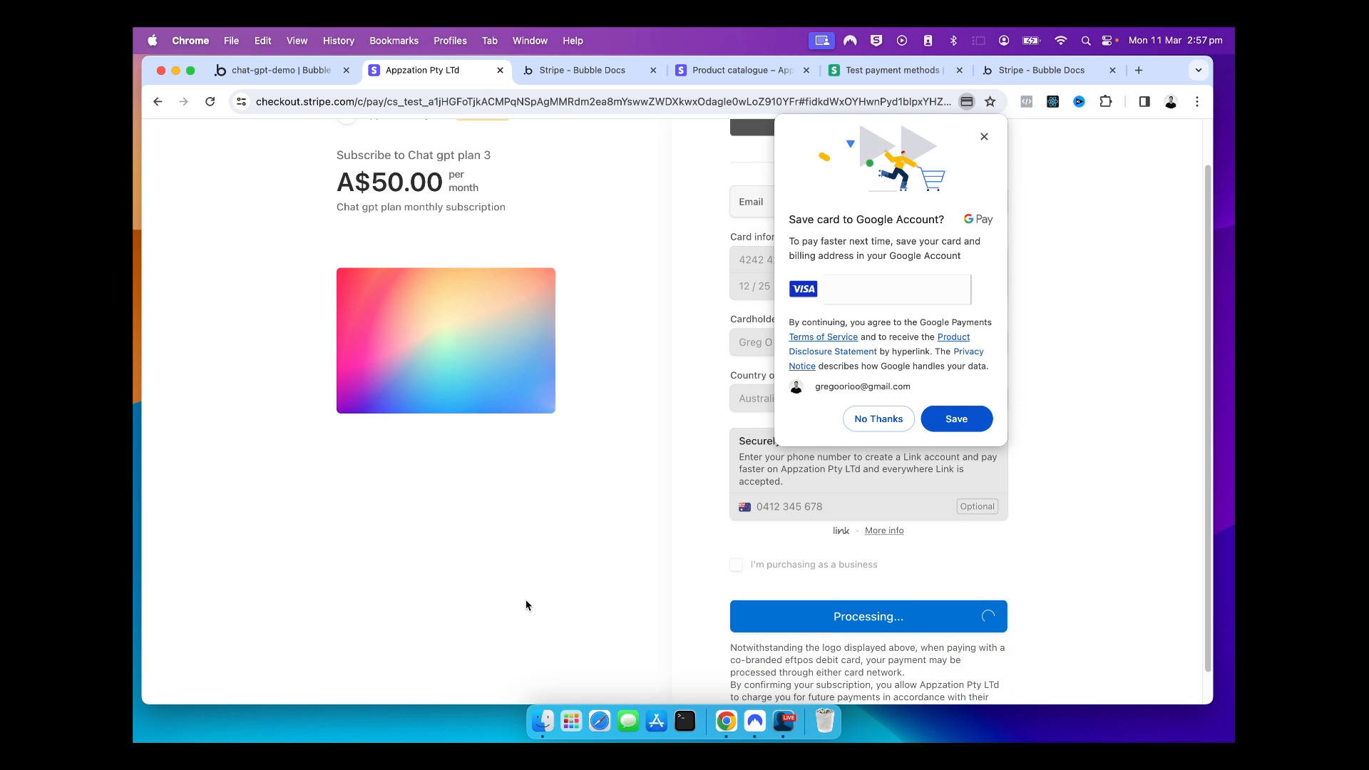
left_click(853, 422)
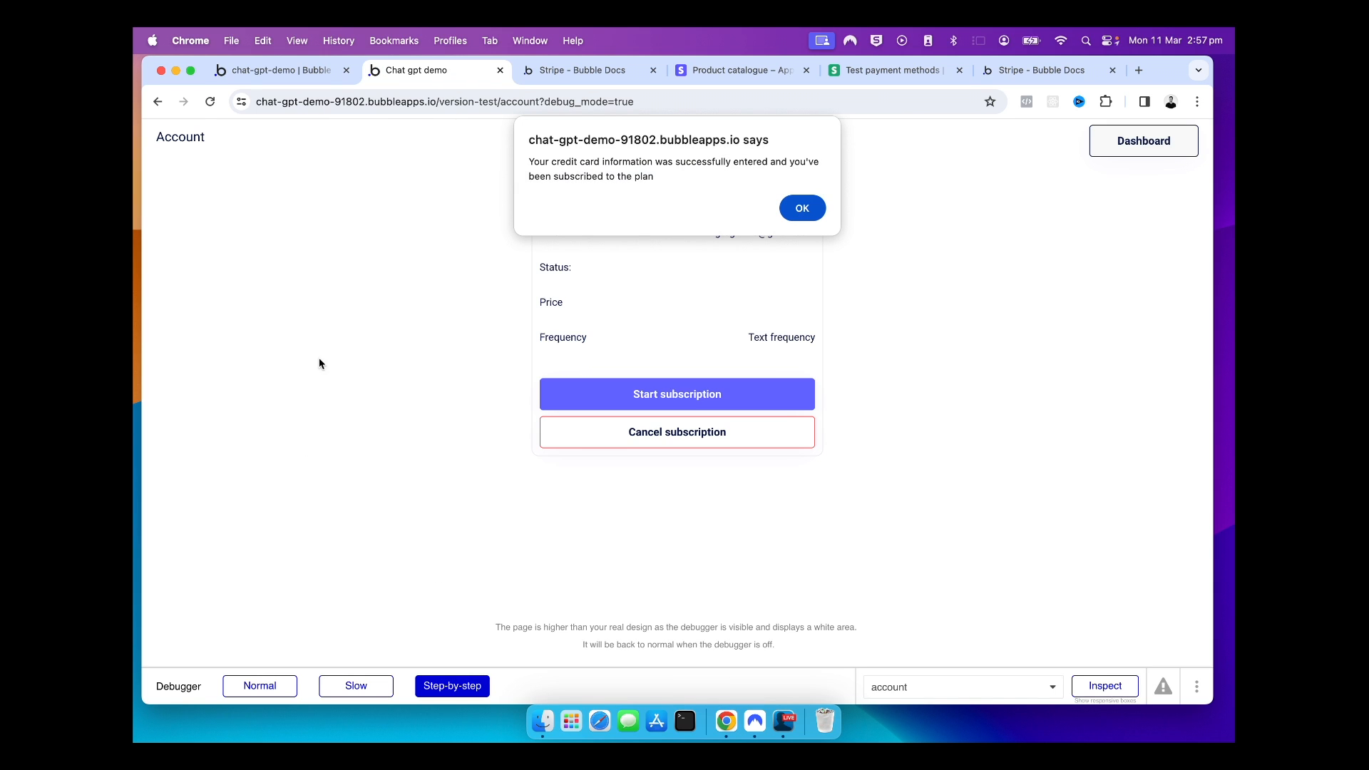
left_click(802, 207)
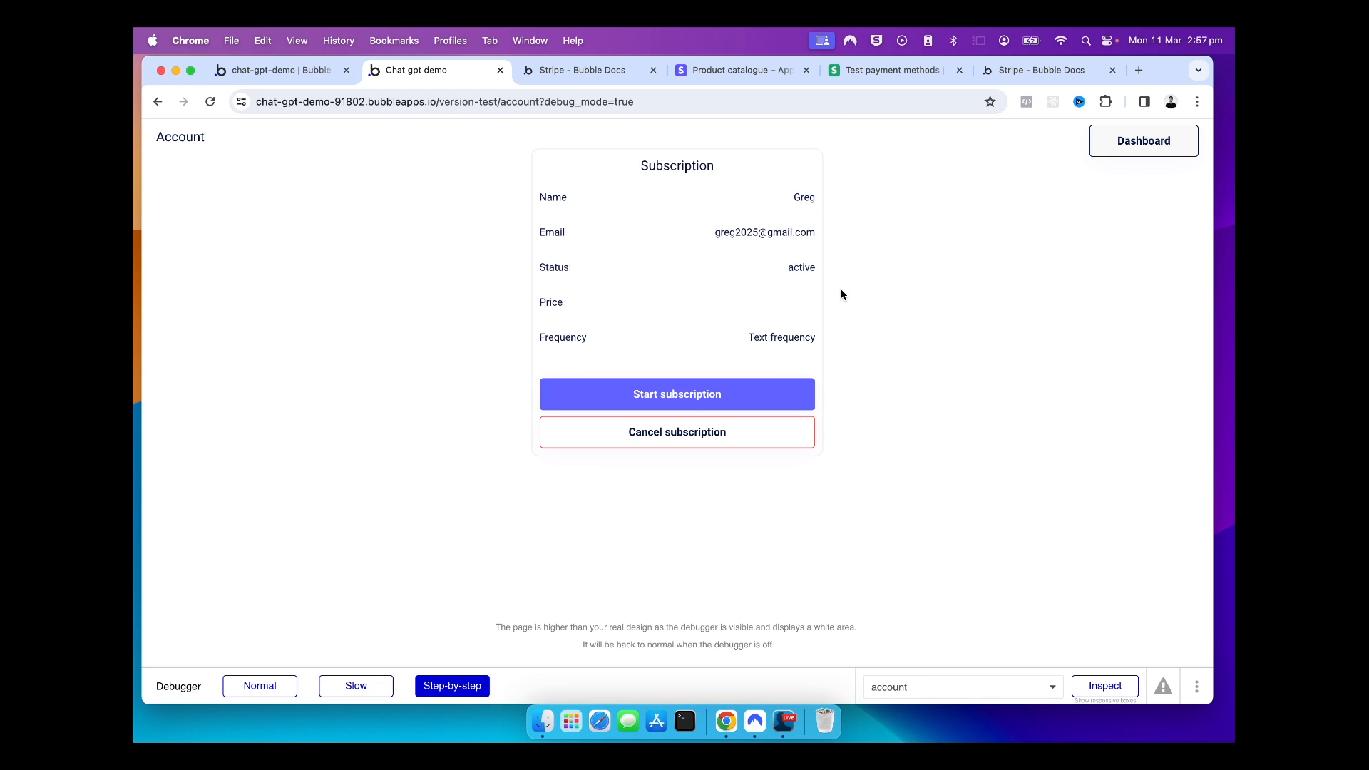
Check the new subscription in Stripe's subscriptions list, and switch to Bubble's Stripe plugin documentation.
left_click(759, 70)
left_click(189, 399)
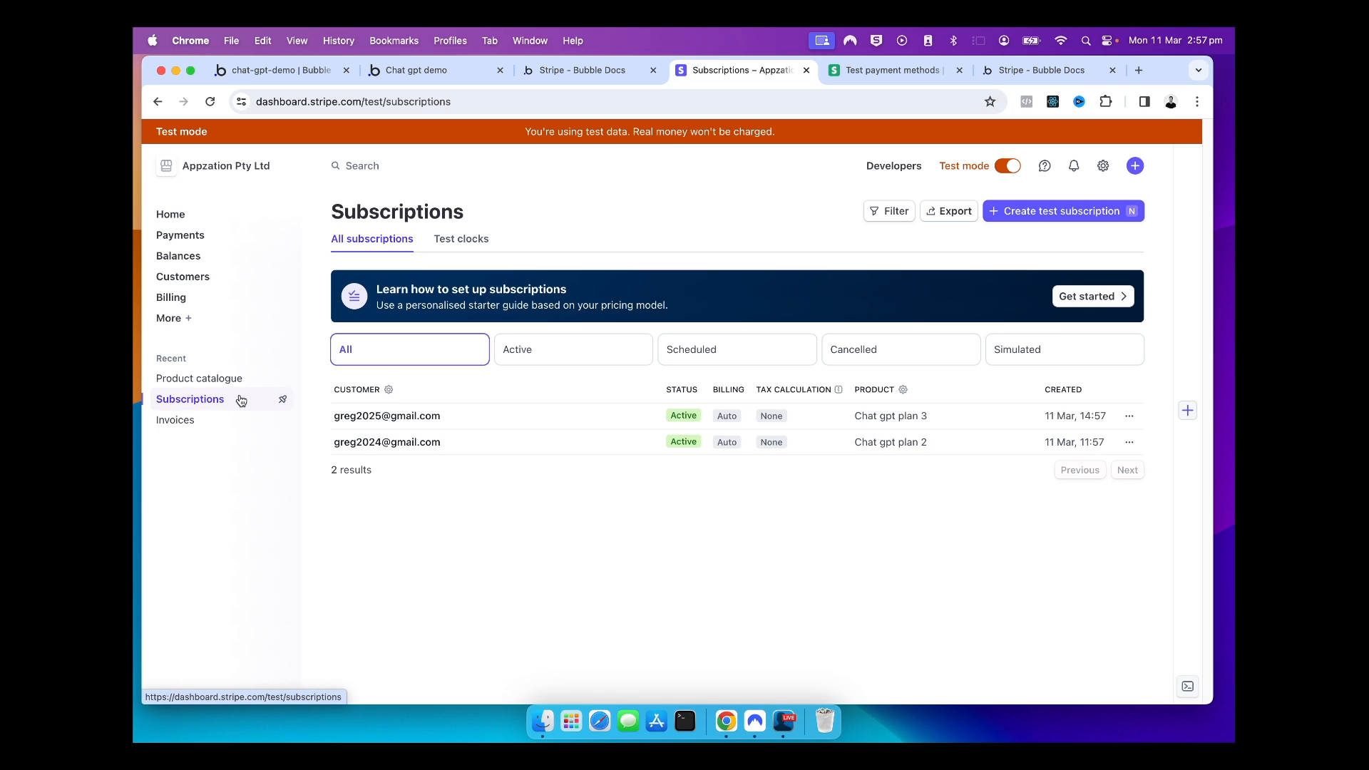
left_click(596, 71)
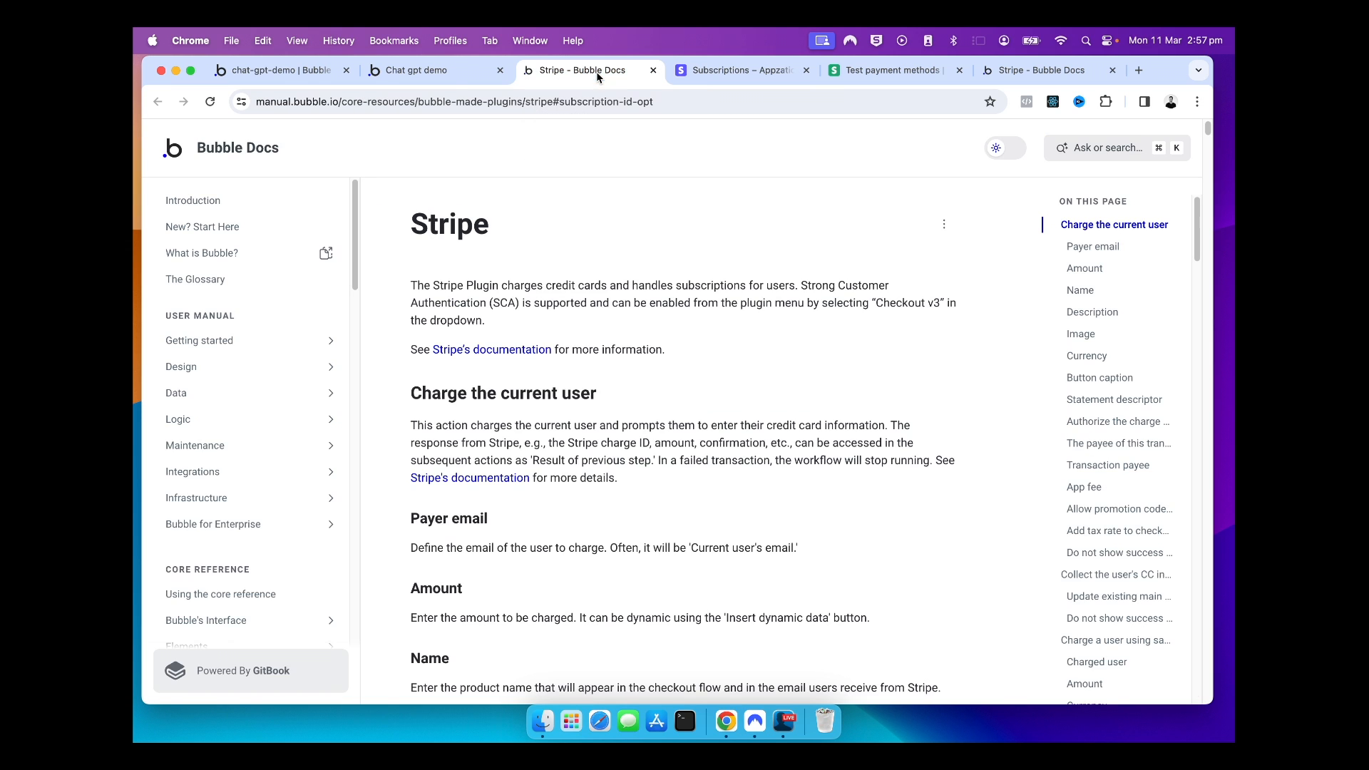
Return to the account page in the Bubble editor and add a click workflow to the Cancel subscription button.
left_click(428, 70)
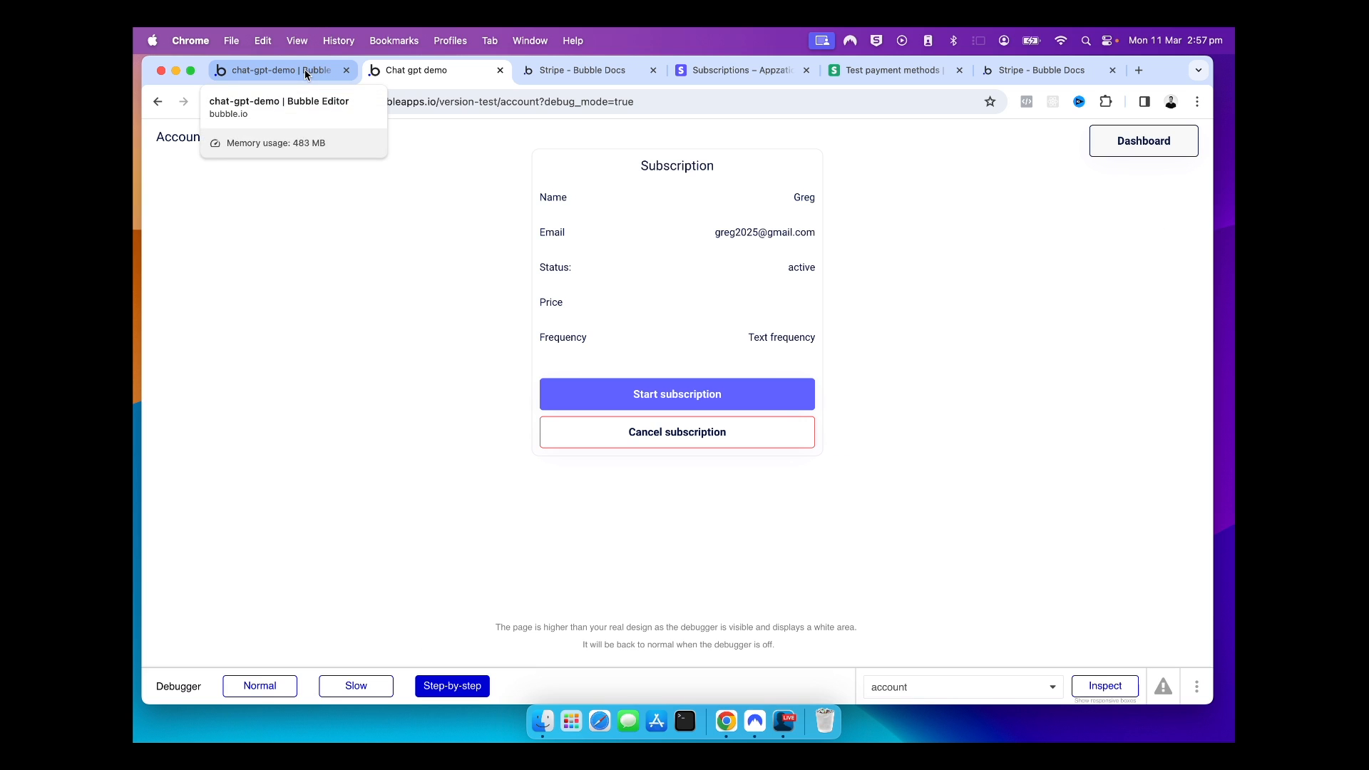
left_click(305, 71)
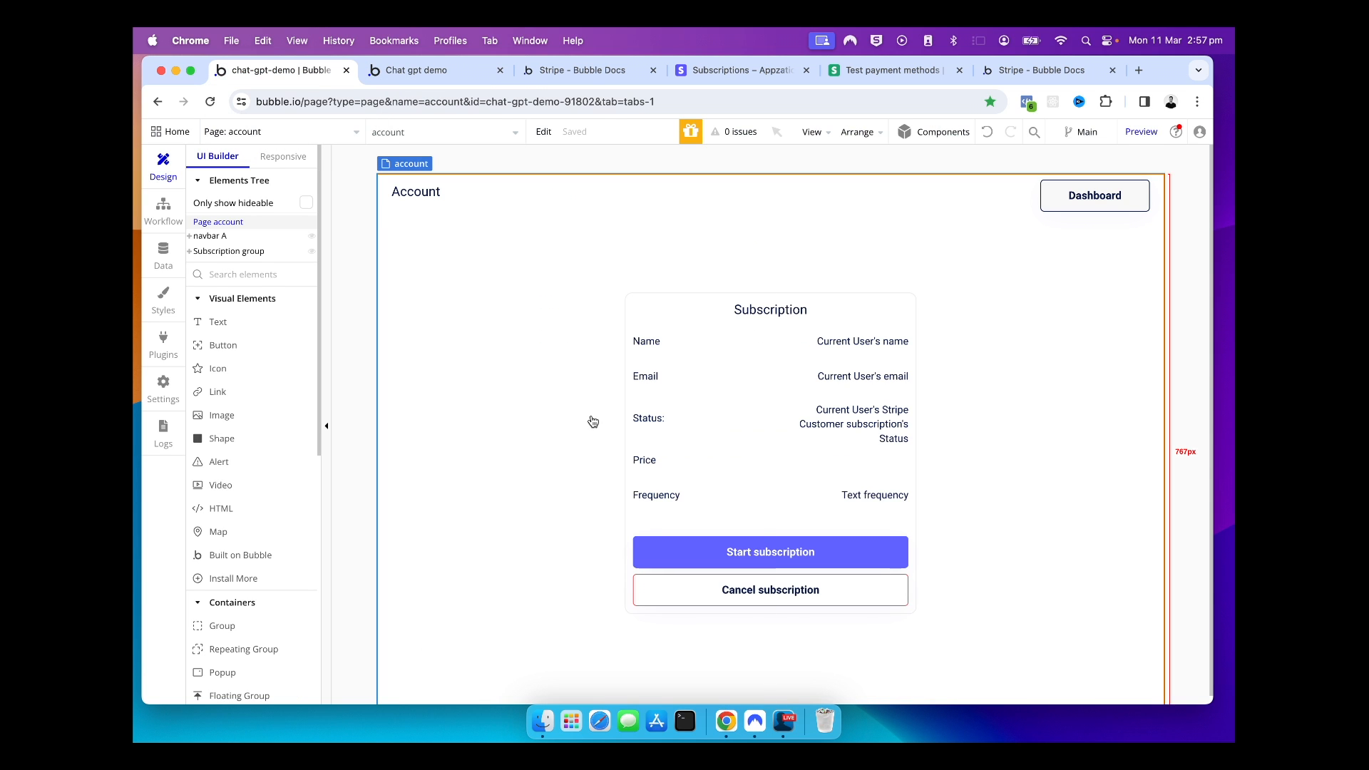
scroll(485, 521, "down", 1)
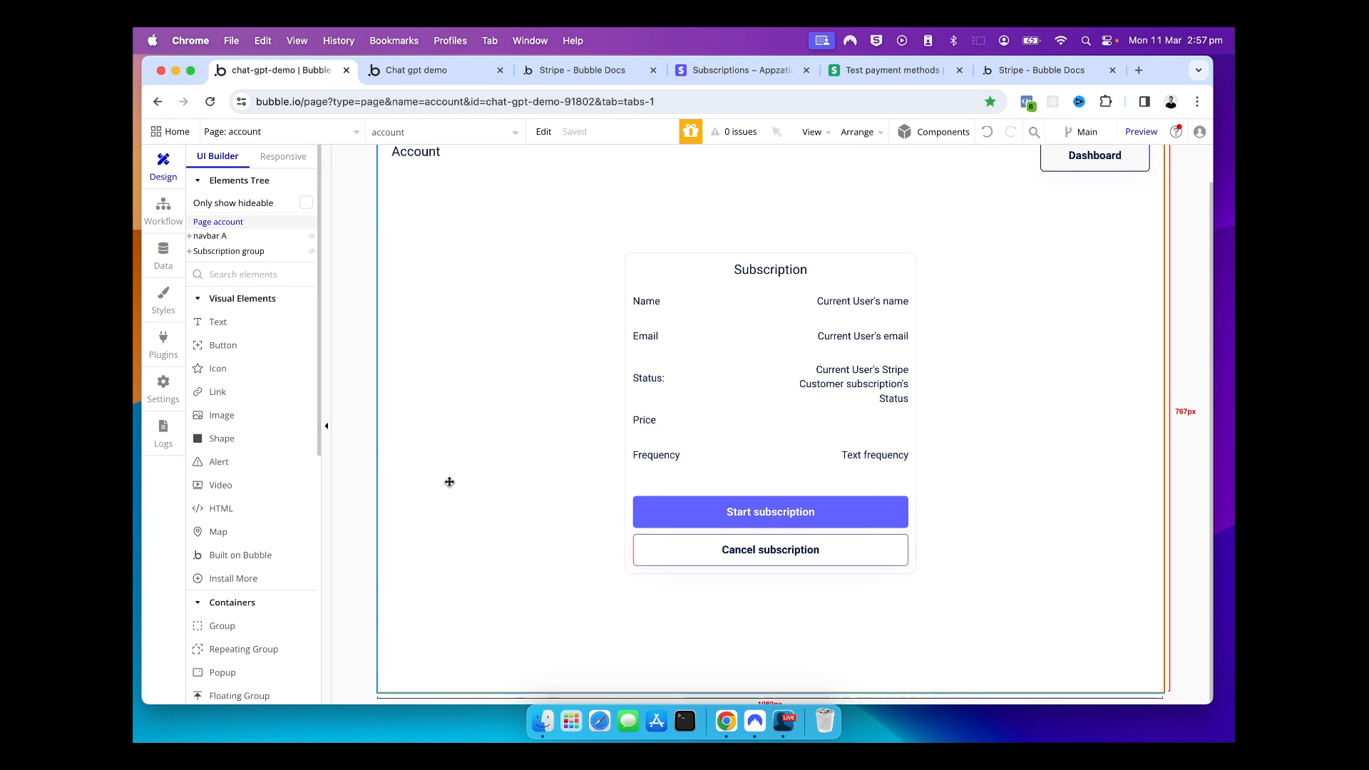
double_click(693, 560)
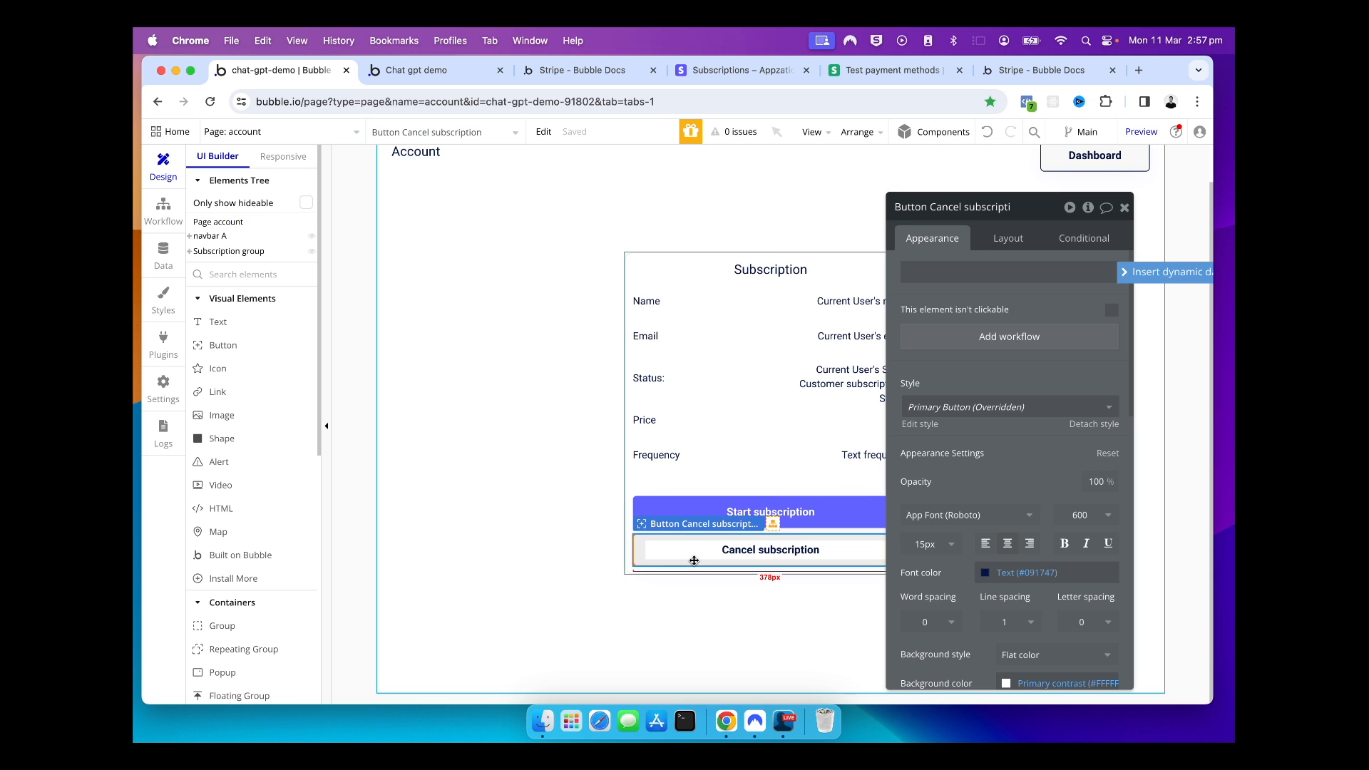
left_click(1047, 341)
left_click(285, 234)
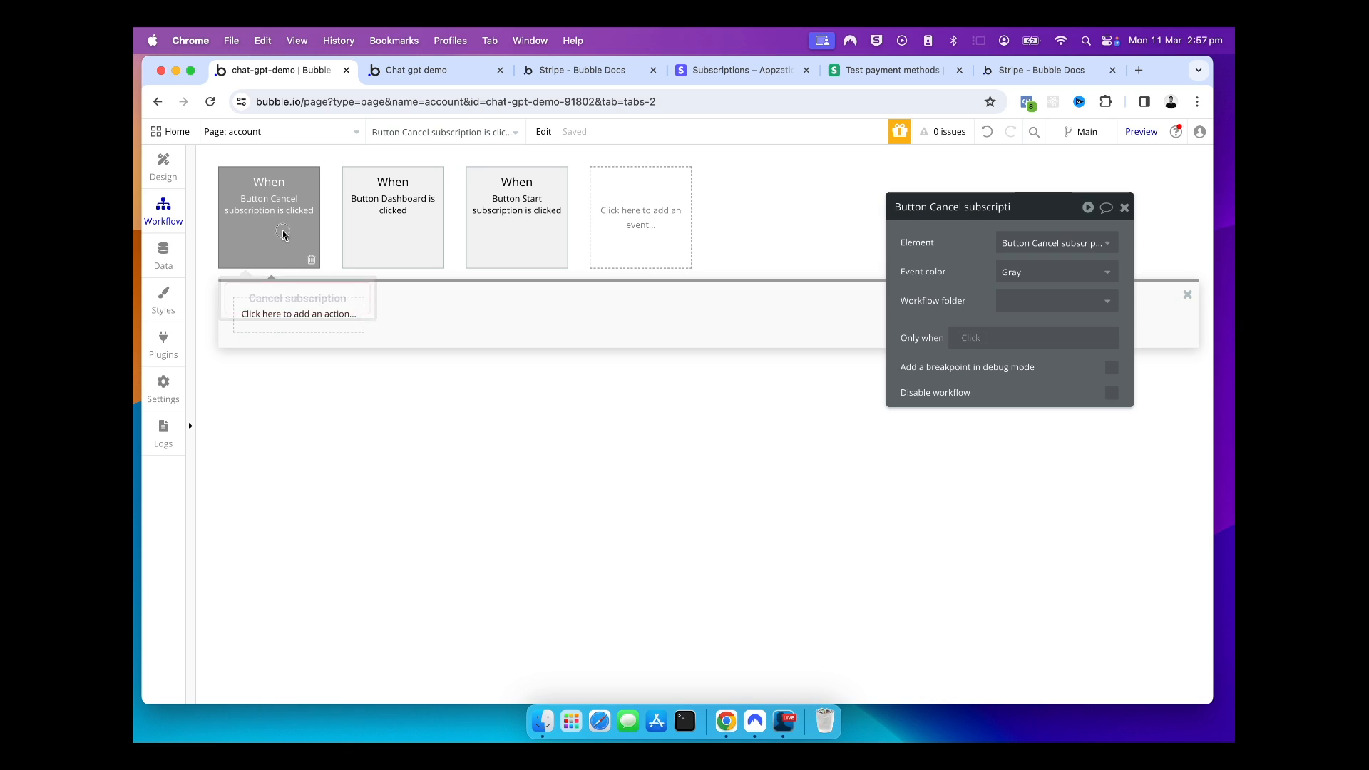
Add the payment action "Cancel the current user's plan" to the Cancel subscription button's workflow.
left_click(294, 325)
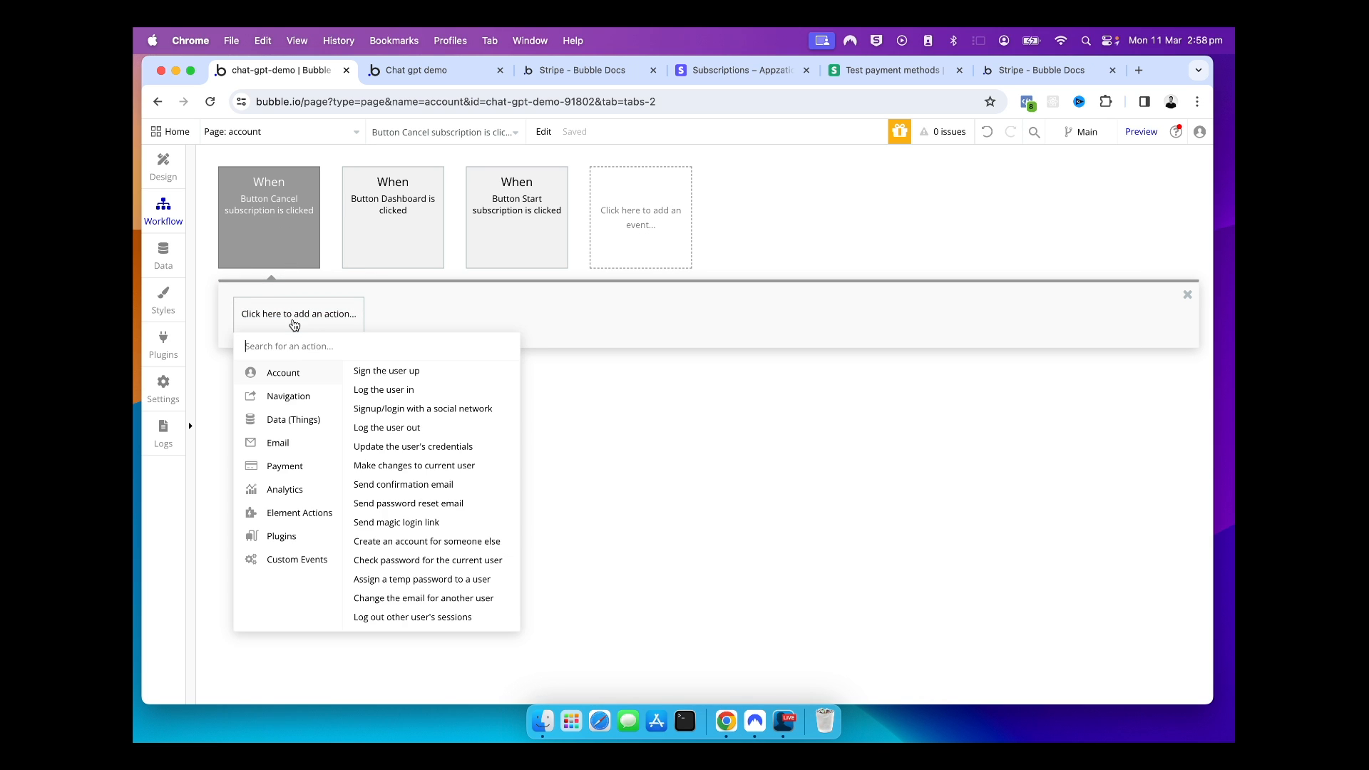
mouse_move(298, 467)
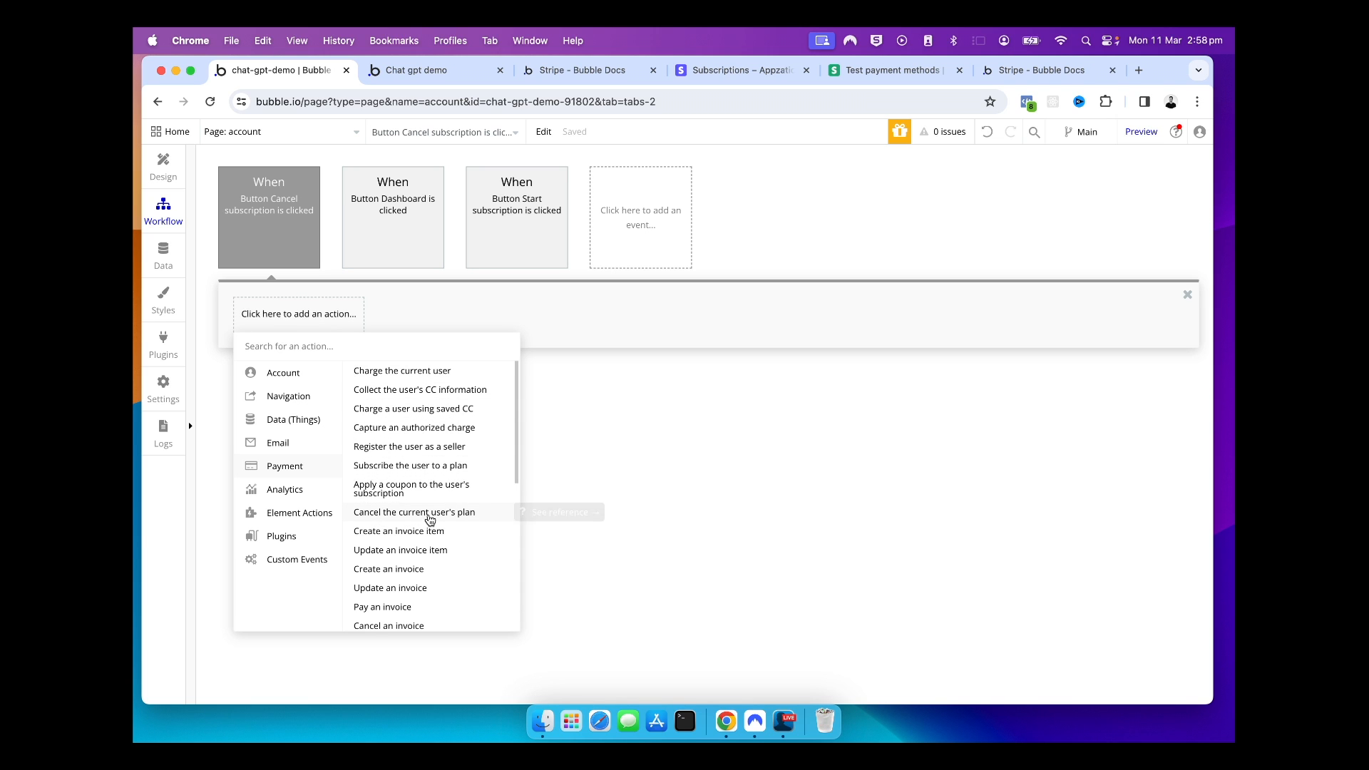
left_click(413, 518)
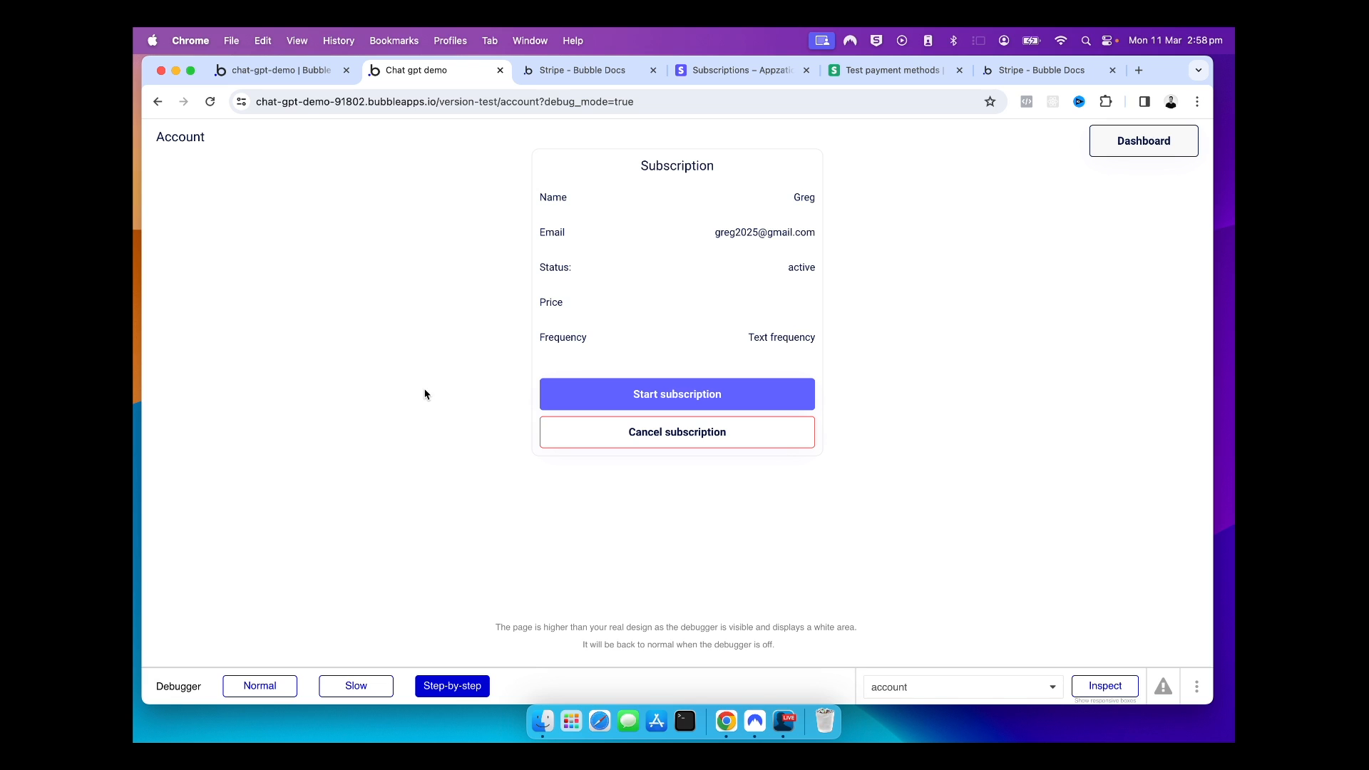
Run the Cancel subscription workflow step by step in the account page preview and dismiss the confirmation message.
left_click(610, 436)
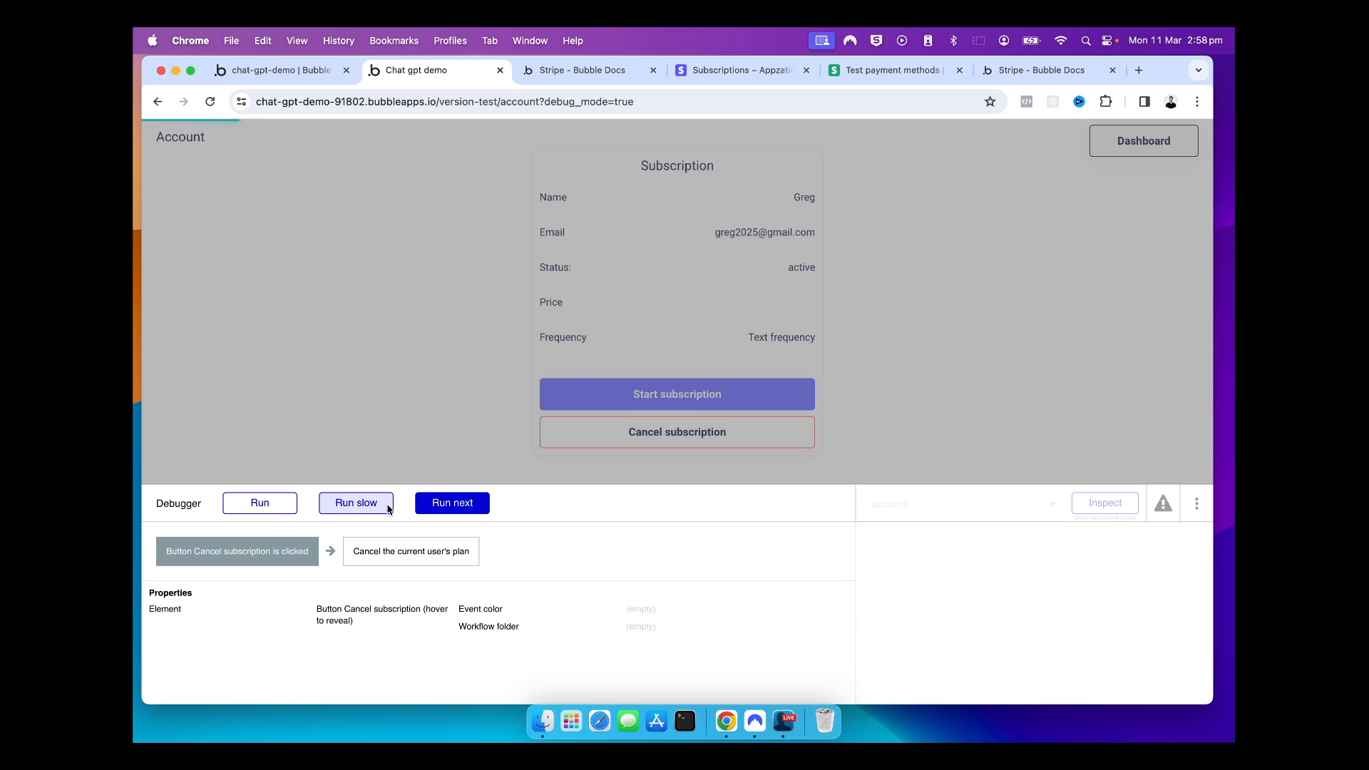
left_click(434, 509)
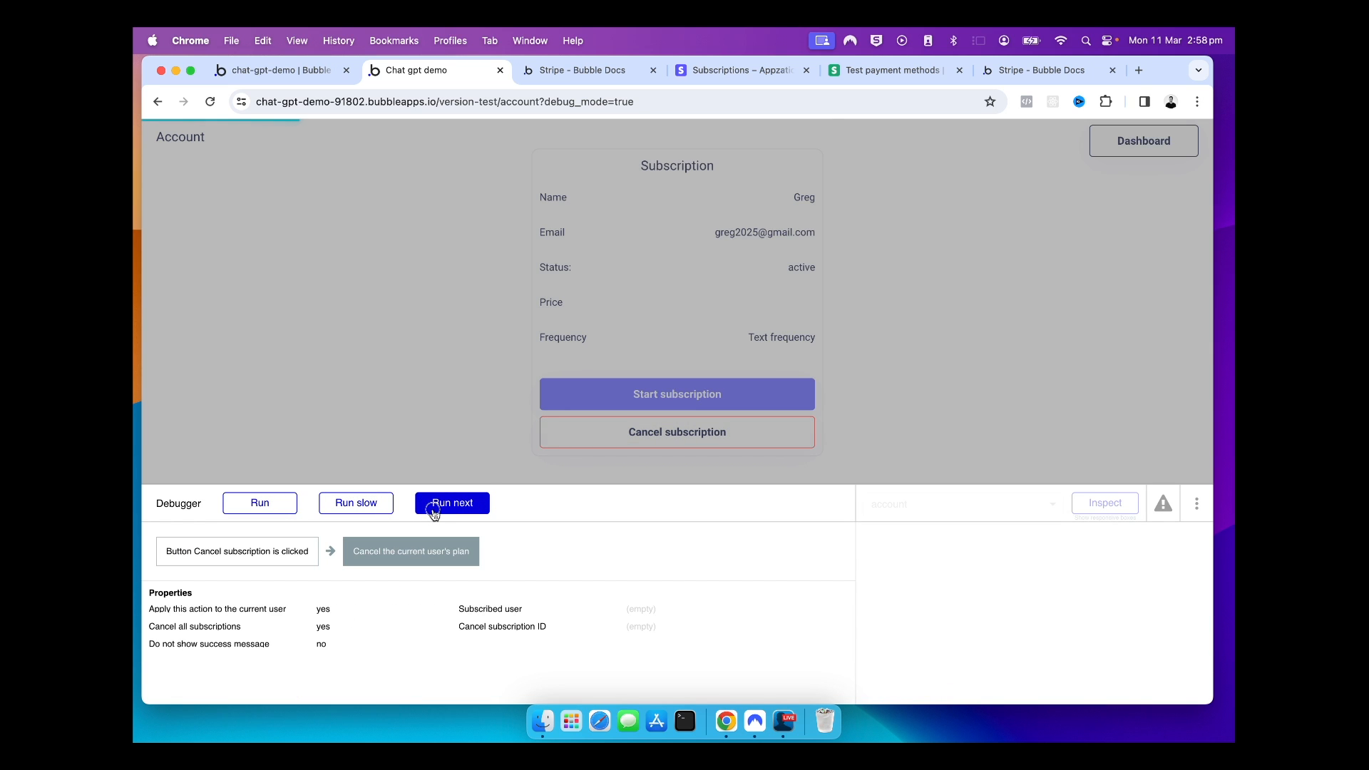
left_click(434, 509)
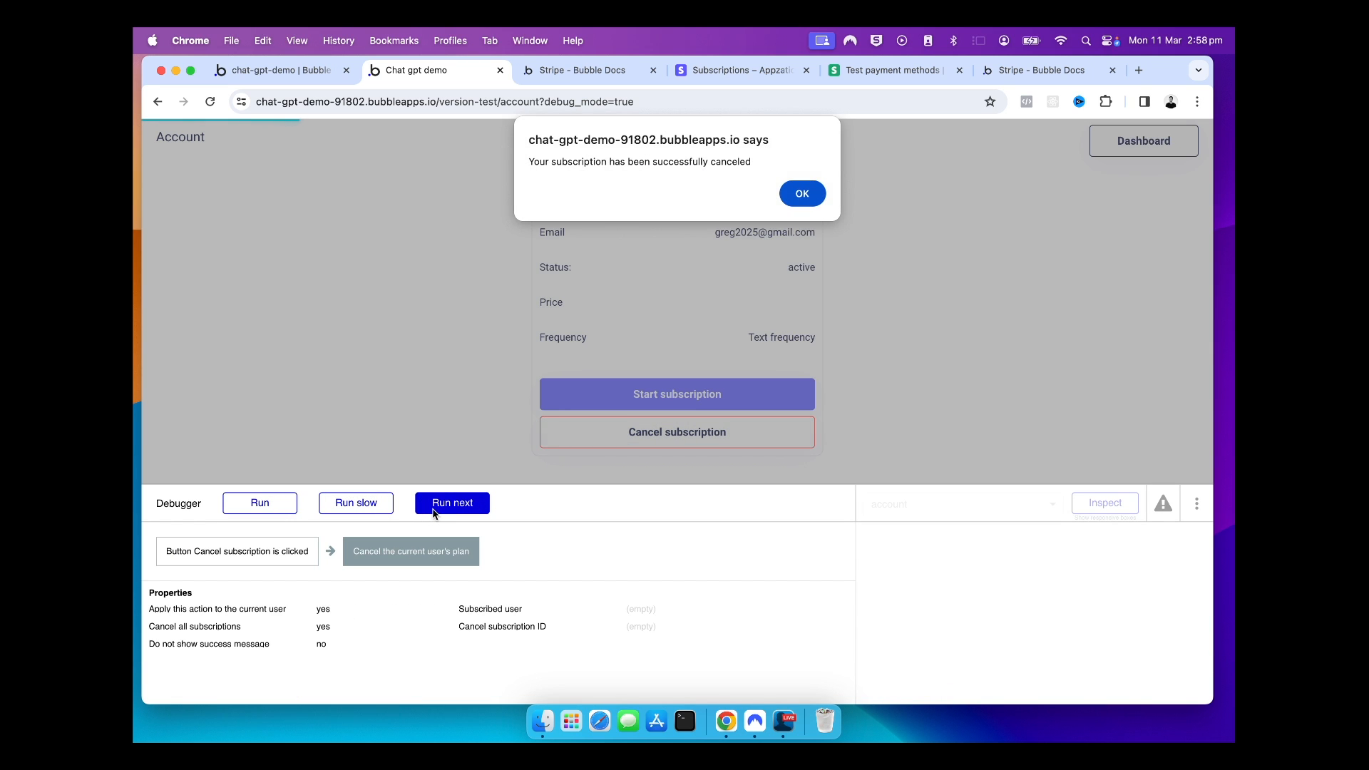
left_click(817, 195)
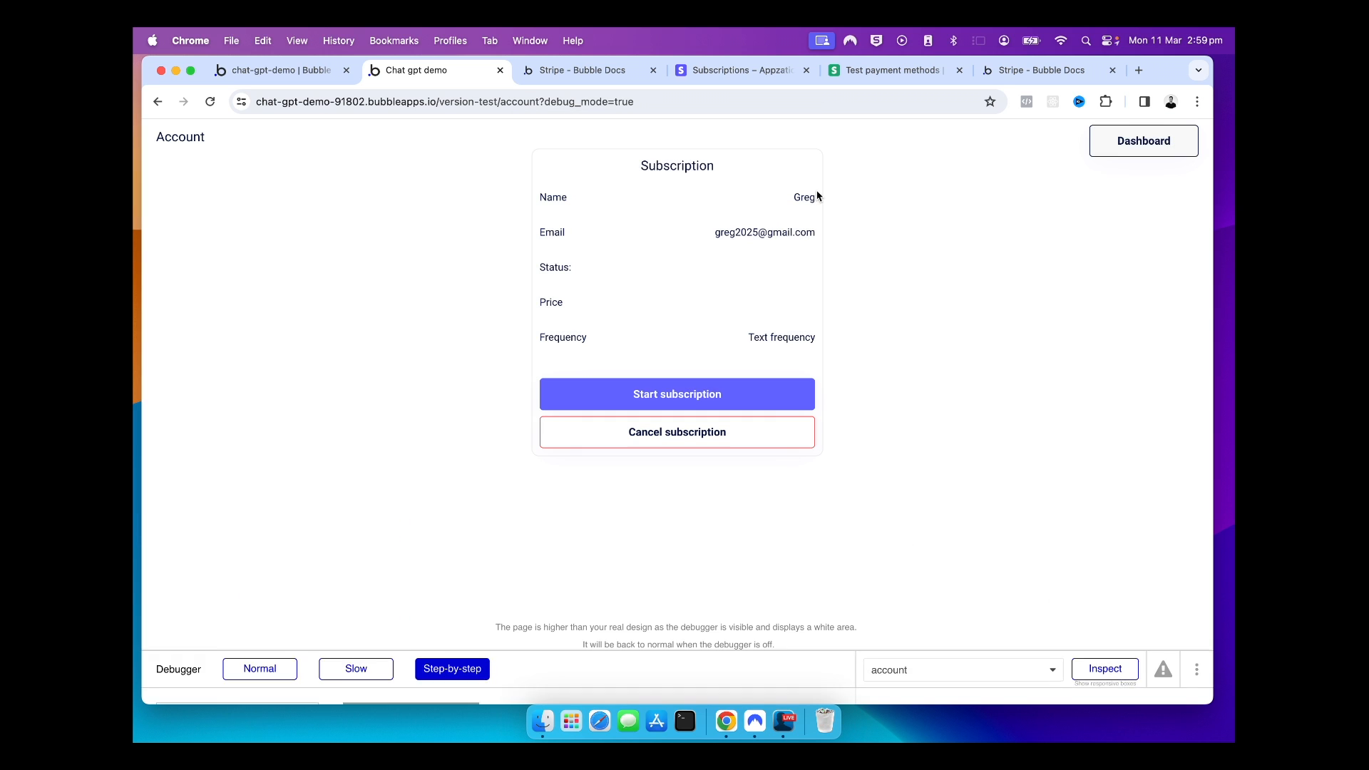
Refresh Stripe's subscriptions list and check the cancellation using the Active, All and Cancelled filters.
left_click(767, 77)
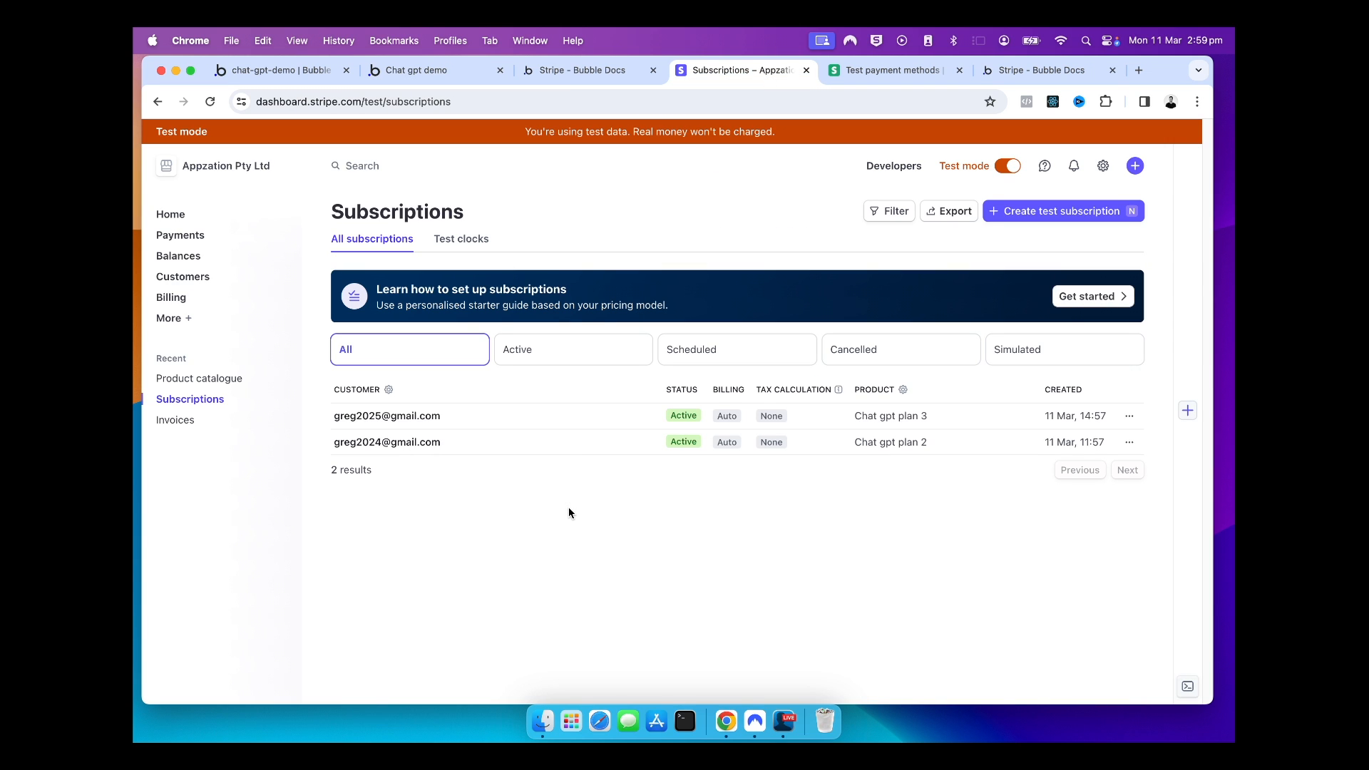
key("super+r")
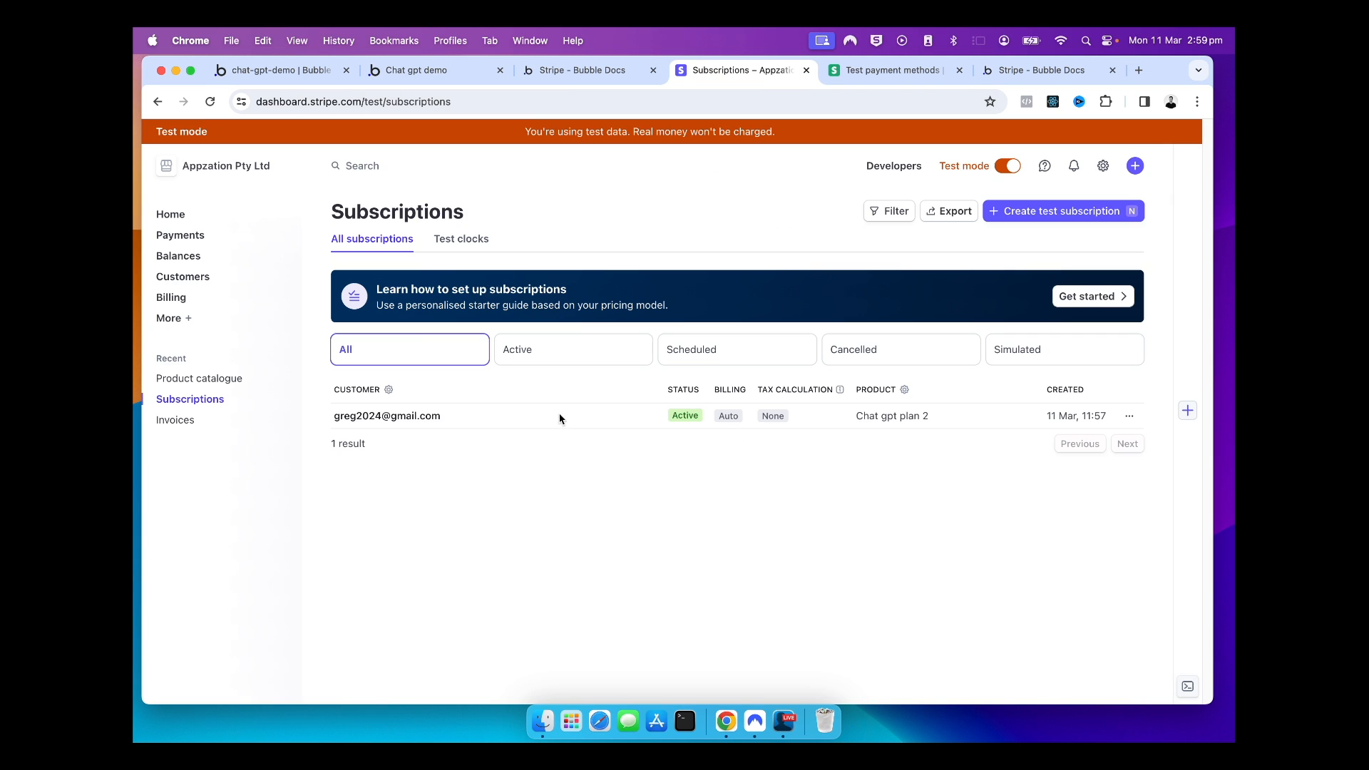
left_click(540, 356)
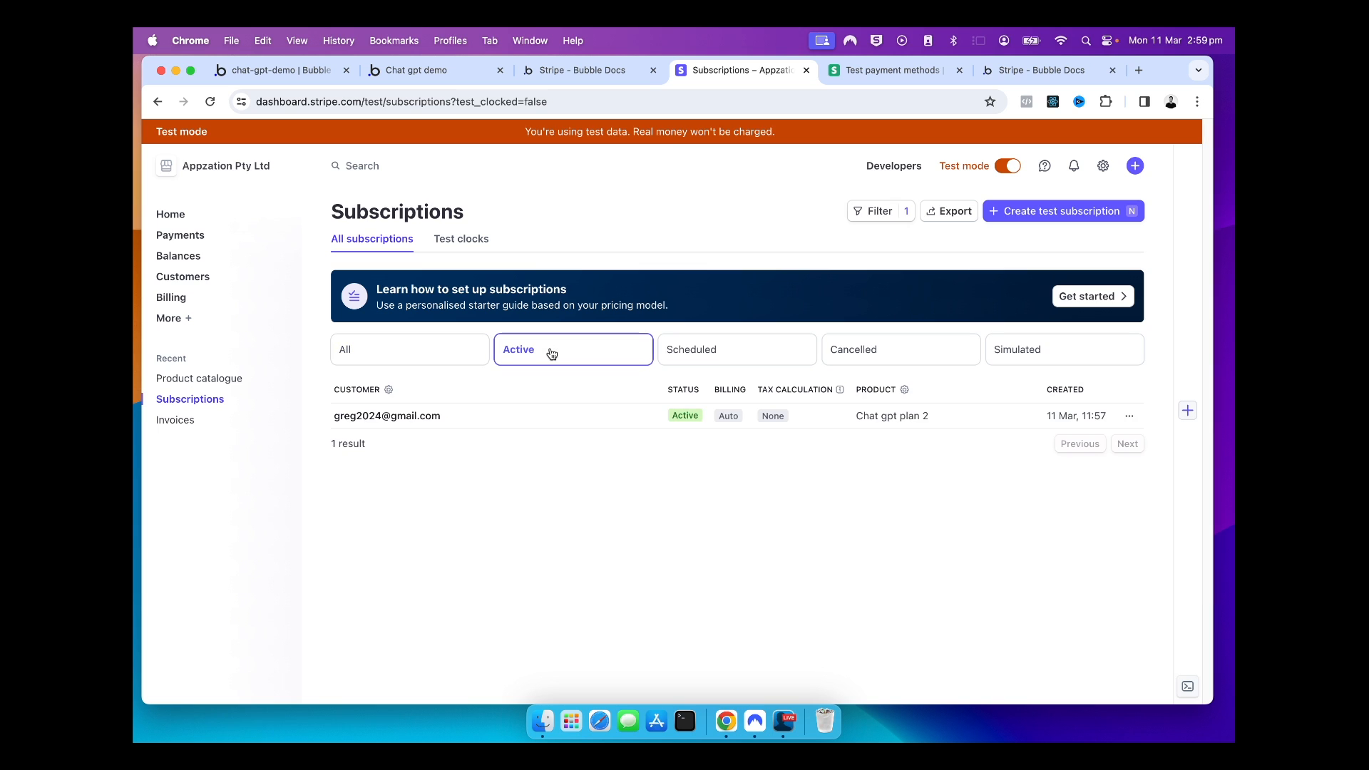
left_click(445, 352)
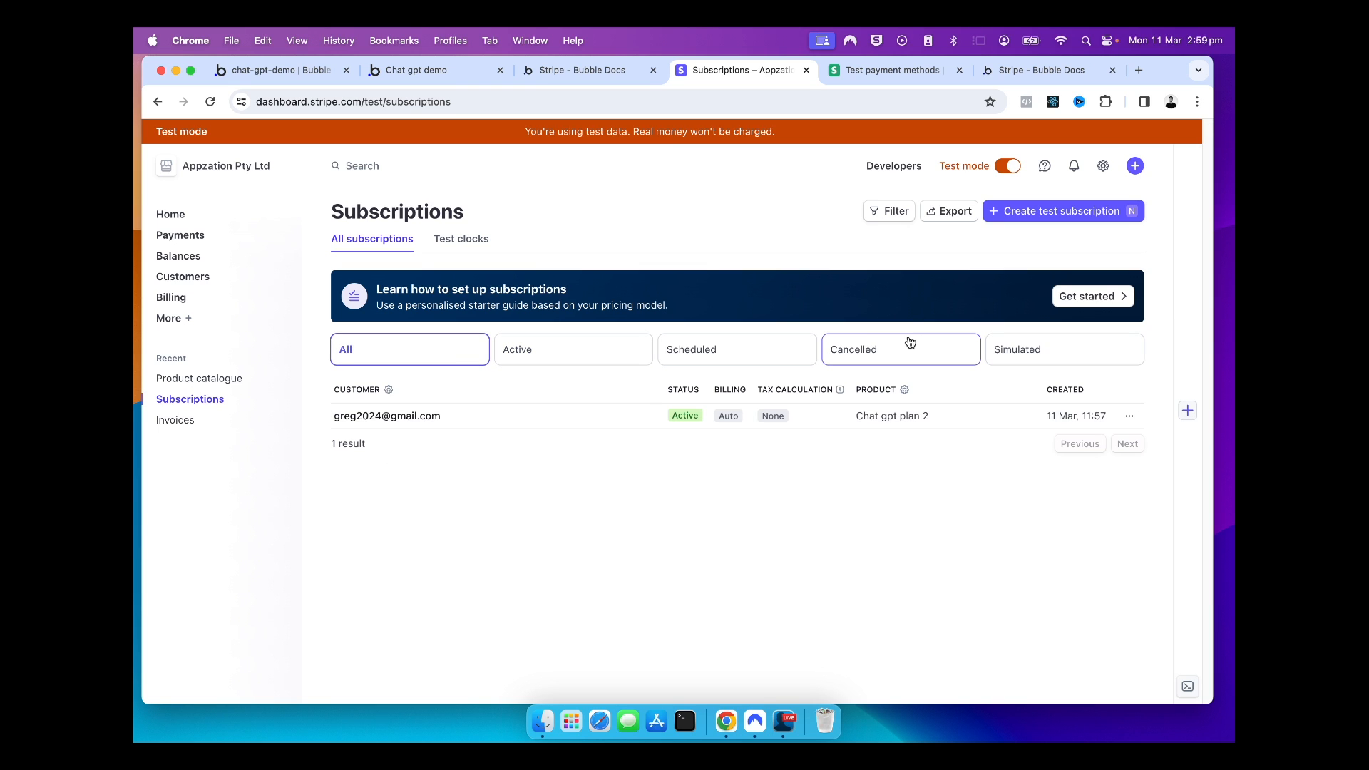
left_click(837, 358)
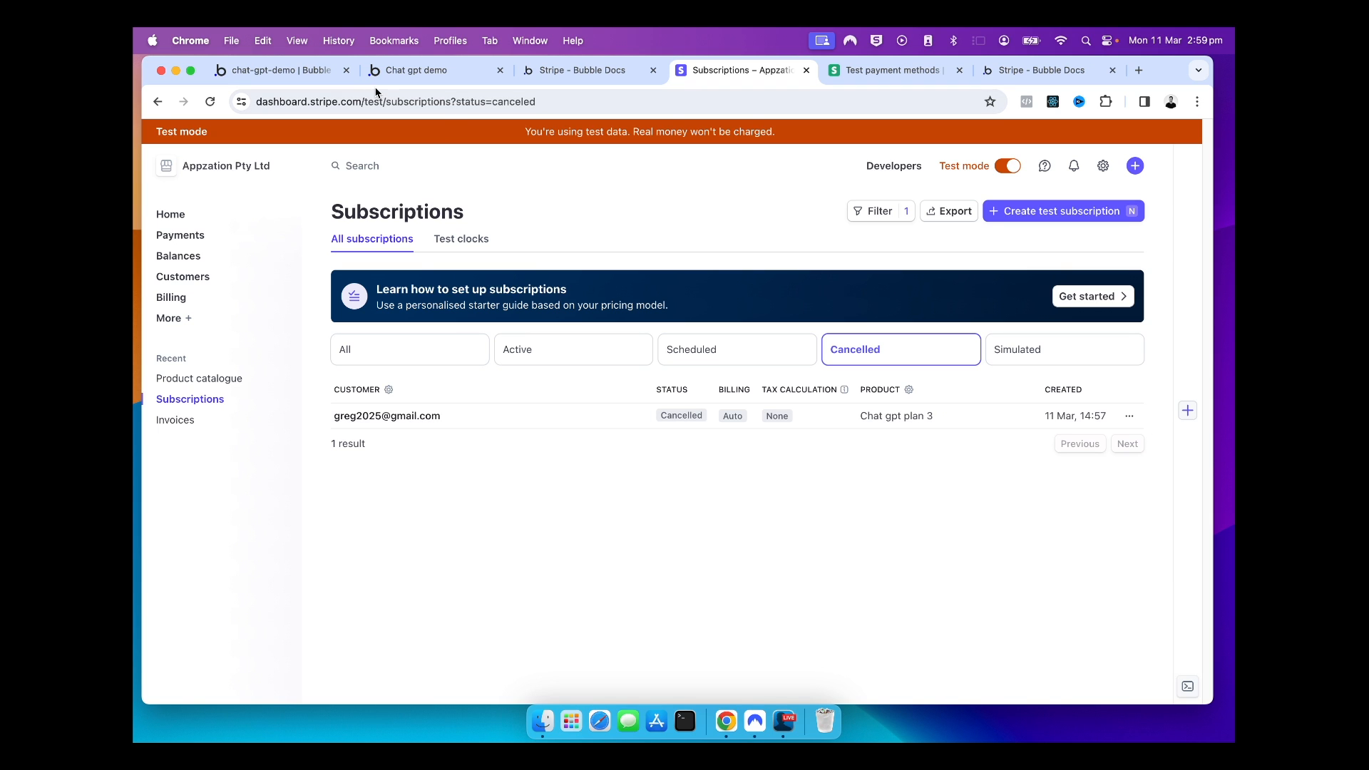
Review the subscription group in the Bubble editor and switch to the account page preview.
left_click(317, 71)
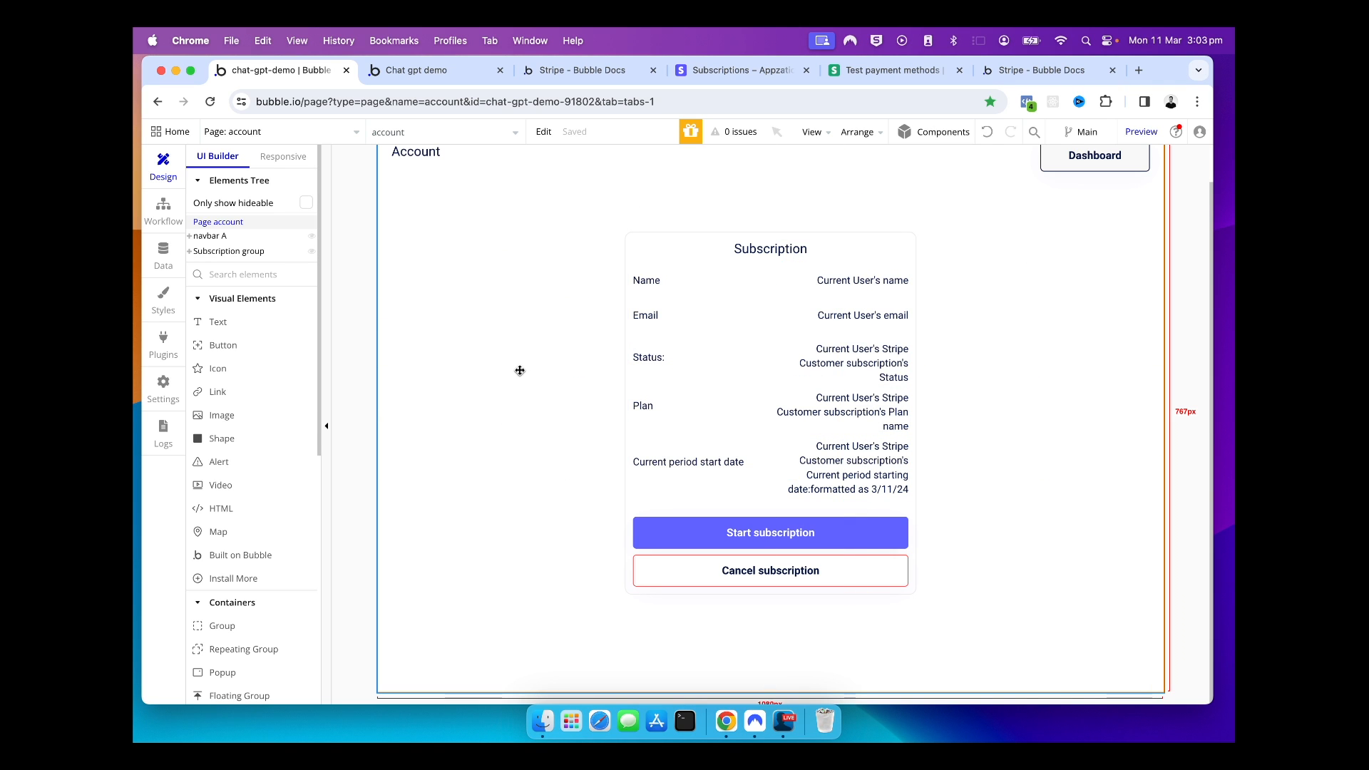
key("ctrl+Tab")
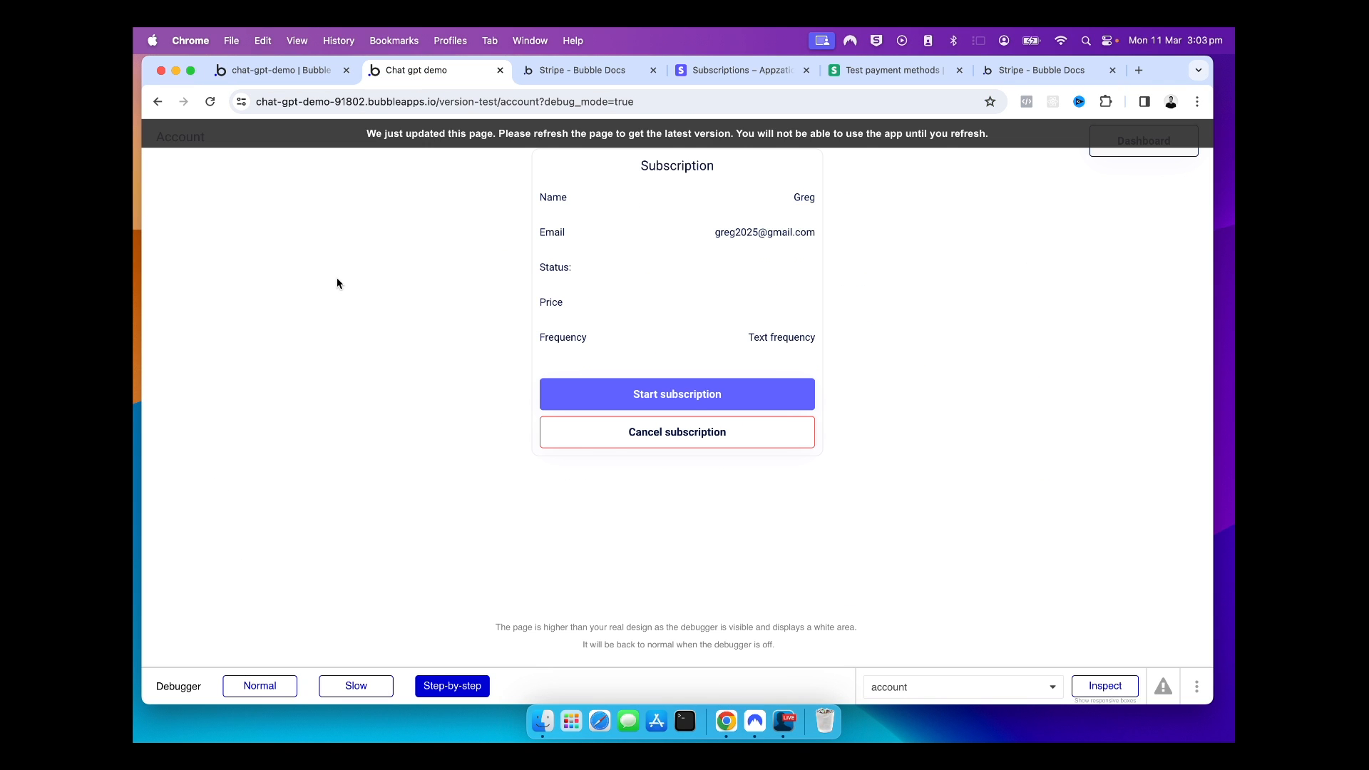